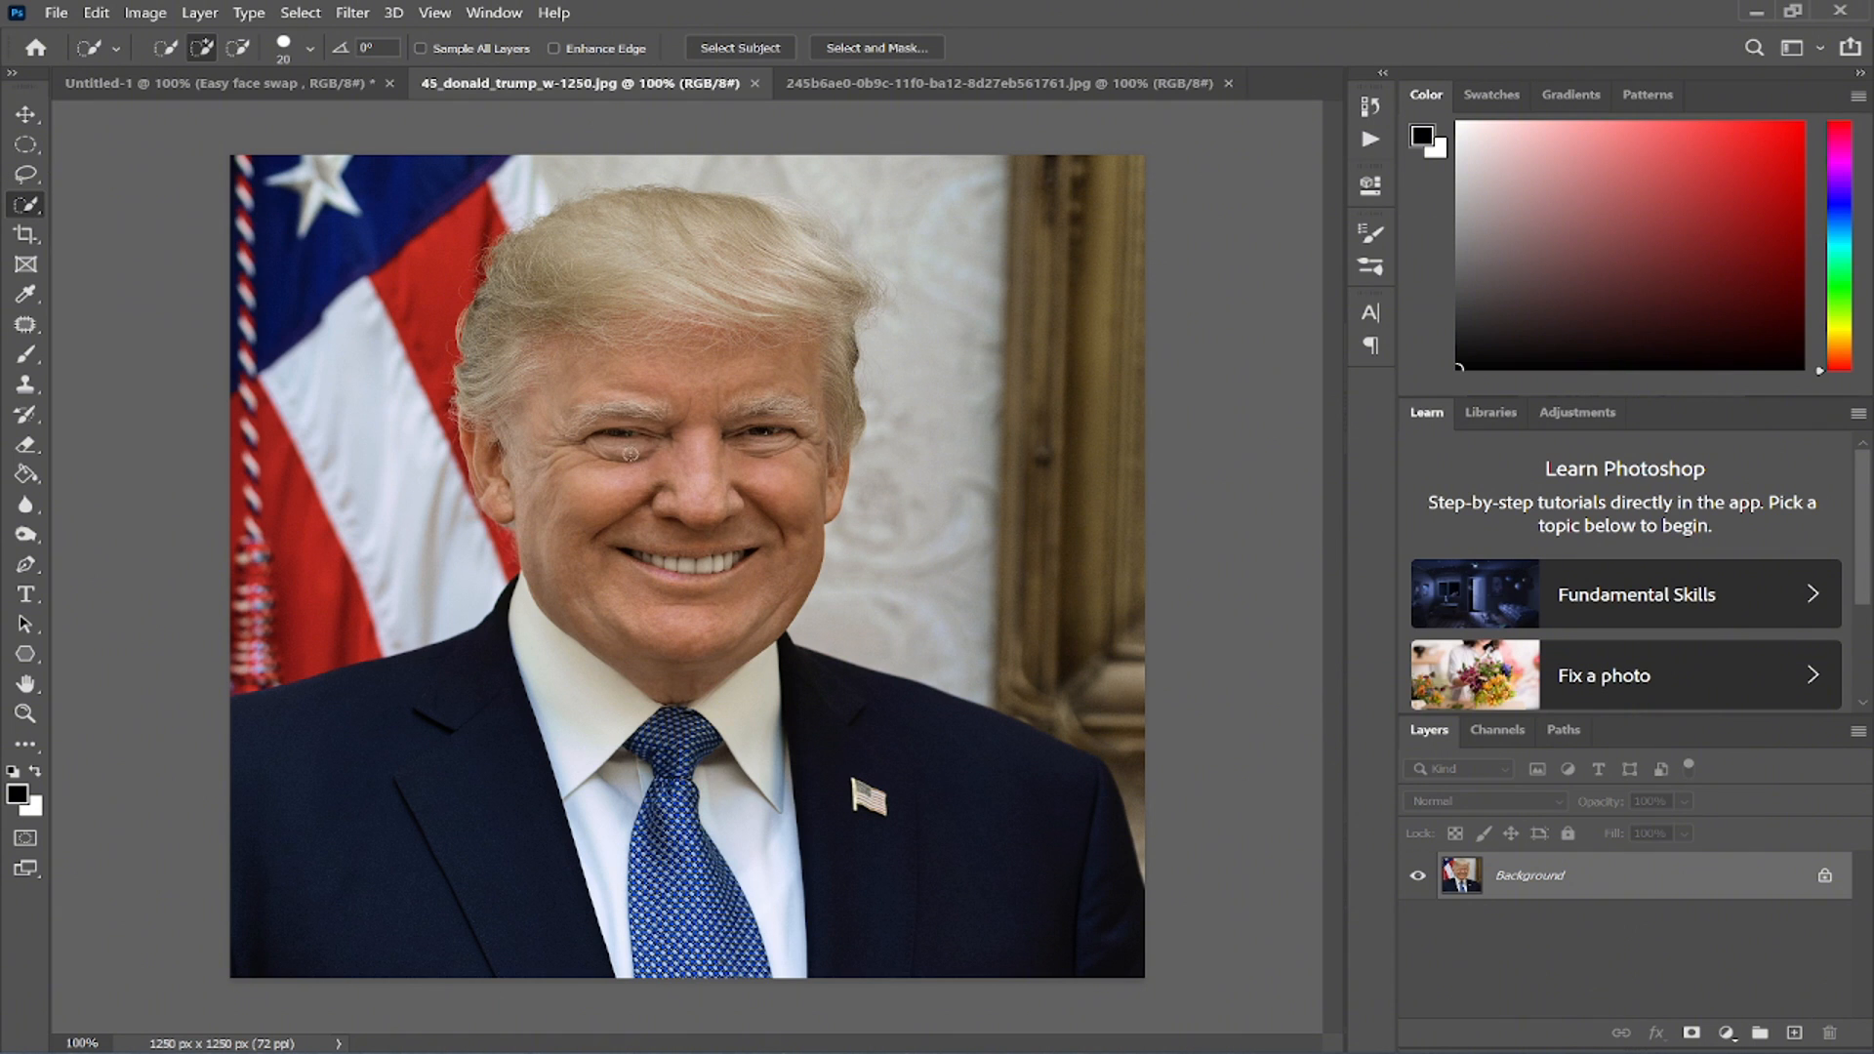
# - Select the head and face in the portrait with the Quick Selection tool, adding the missed area near the left ear
pyautogui.rightClick(602, 503)
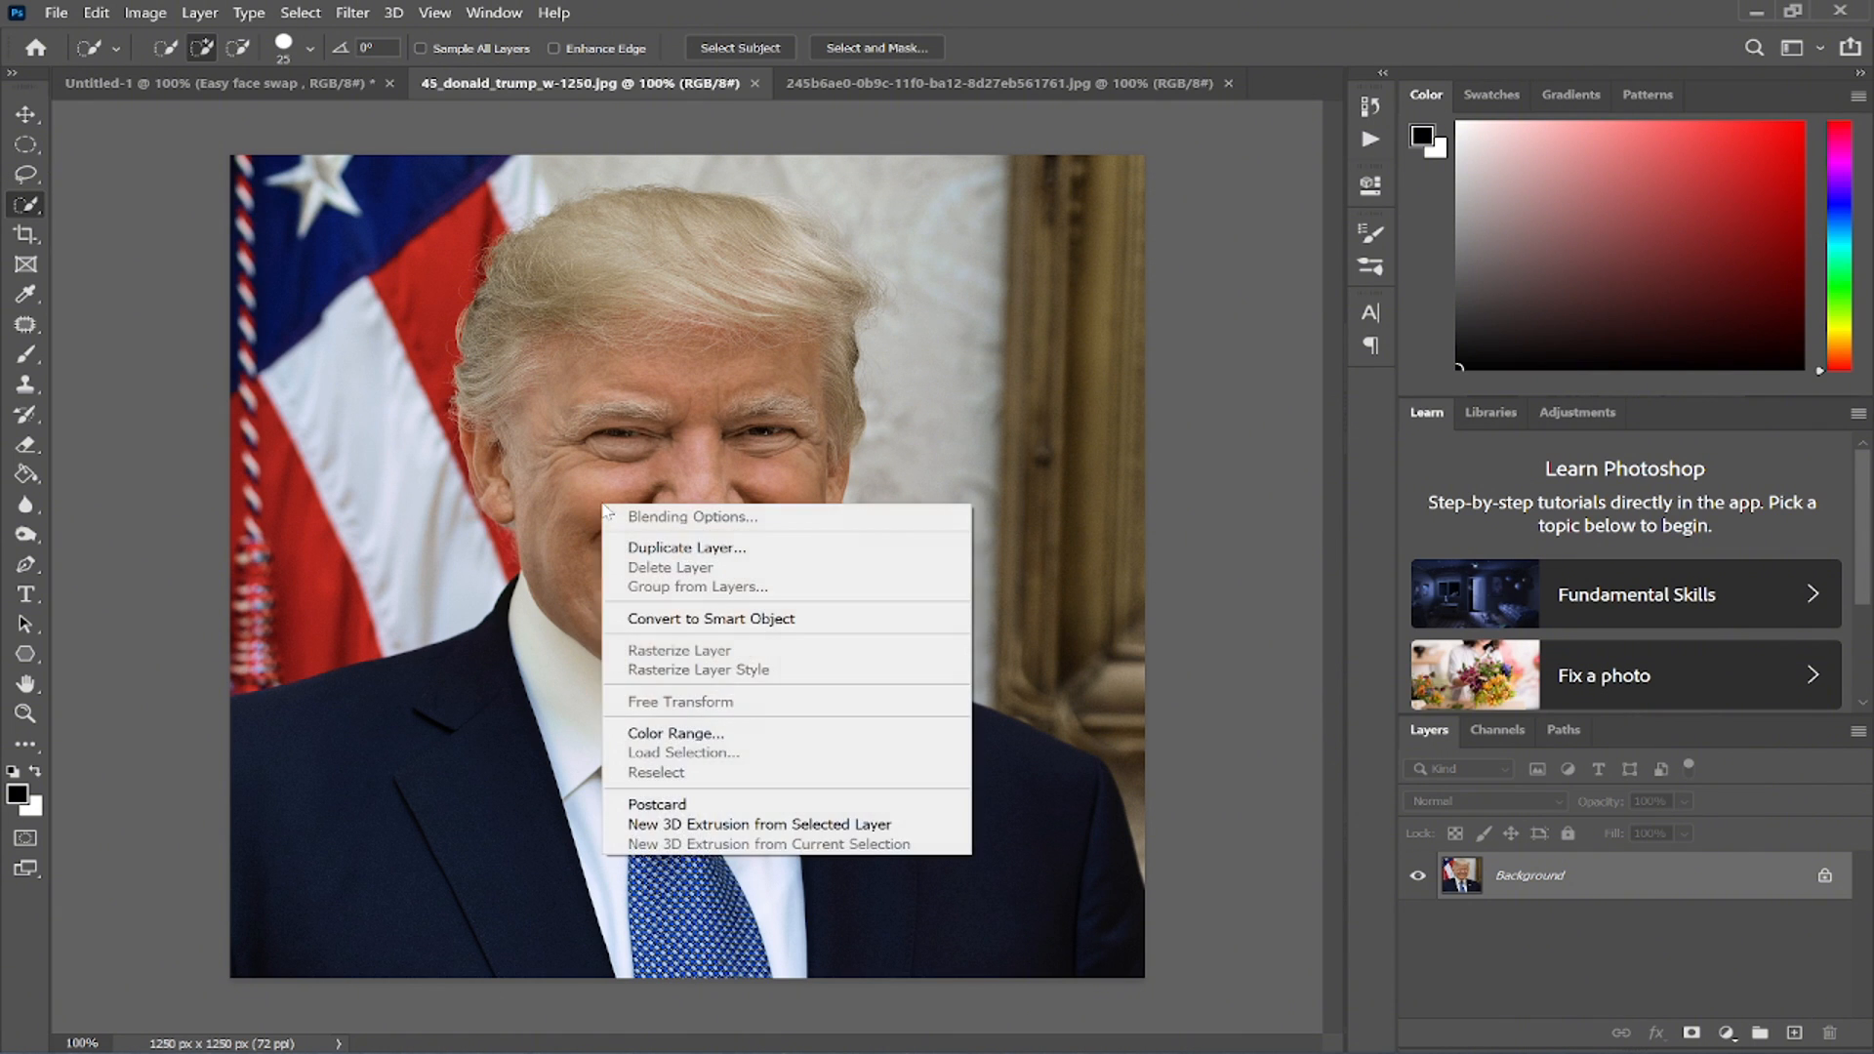
pyautogui.press('Escape')
pyautogui.moveTo(556, 396)
pyautogui.mouseDown()
pyautogui.moveTo(519, 315)
pyautogui.moveTo(556, 264)
pyautogui.moveTo(796, 242)
pyautogui.moveTo(830, 283)
pyautogui.mouseUp()
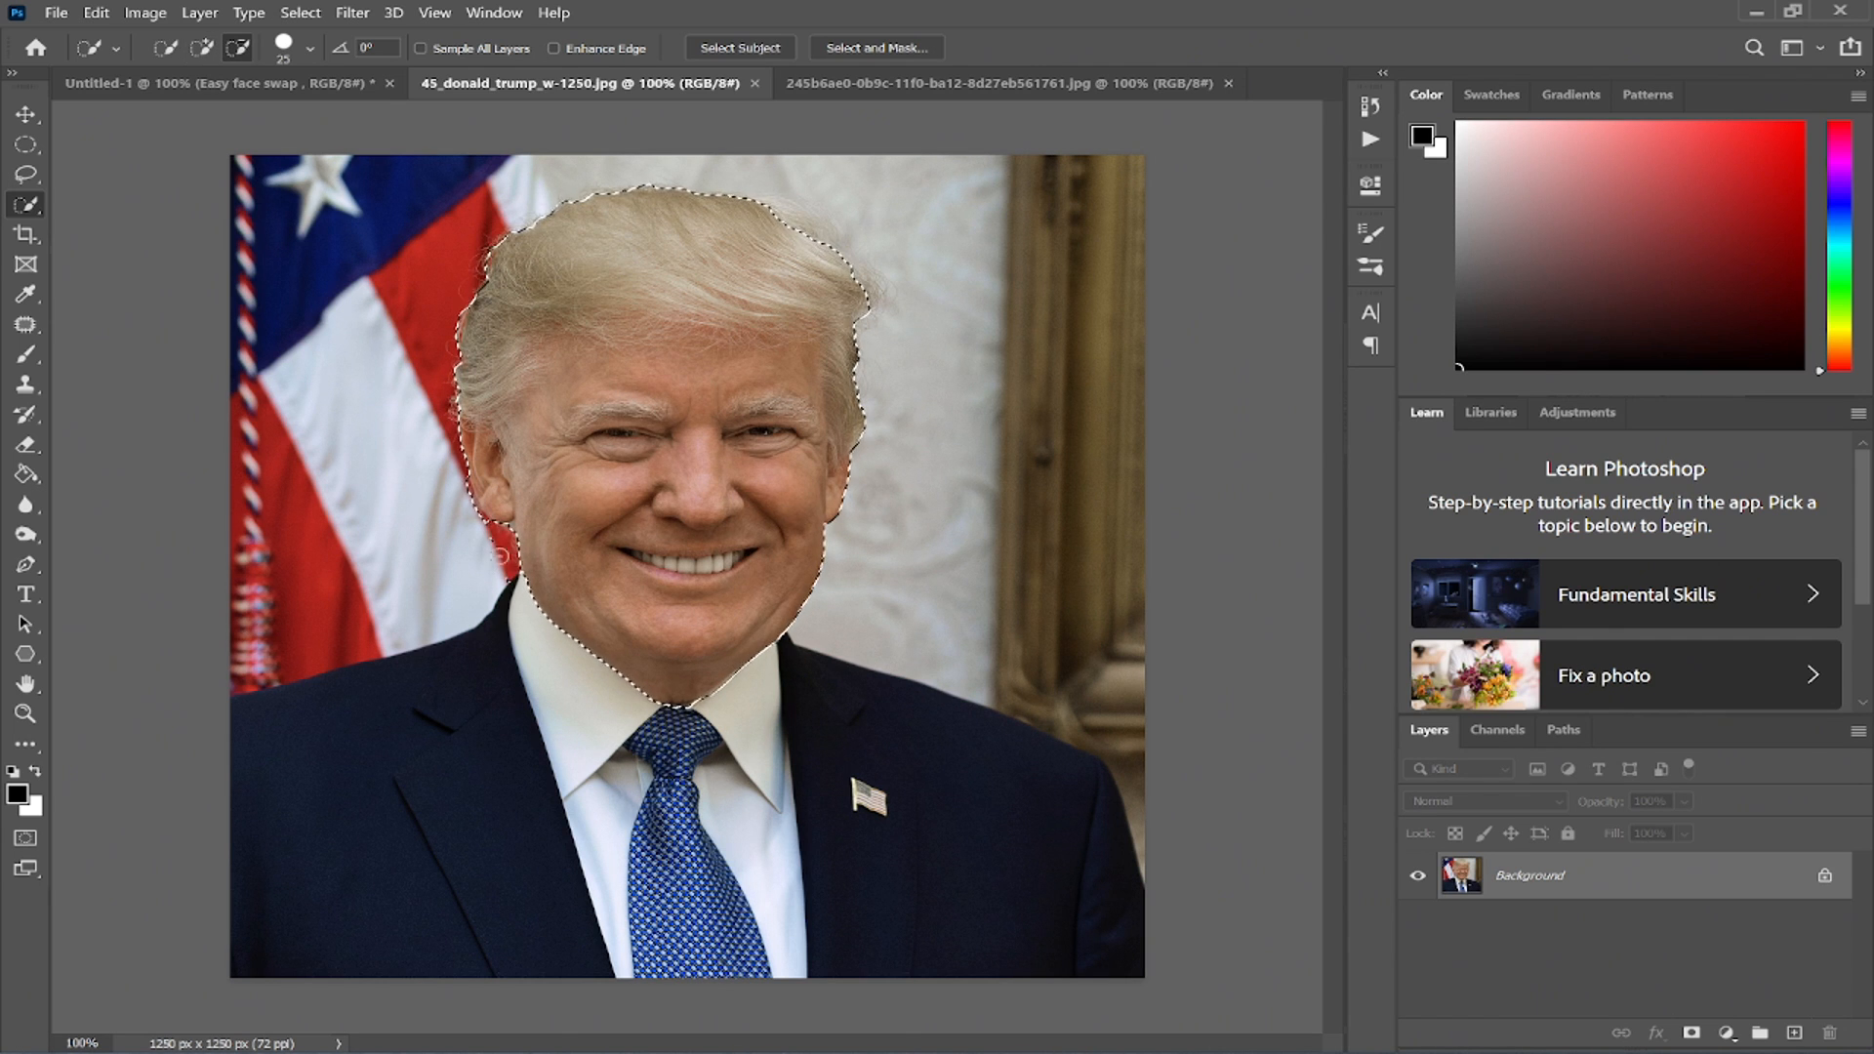
pyautogui.moveTo(505, 547); pyautogui.dragTo(509, 586)
pyautogui.keyDown('alt'); pyautogui.click(475, 493); pyautogui.keyUp('alt')
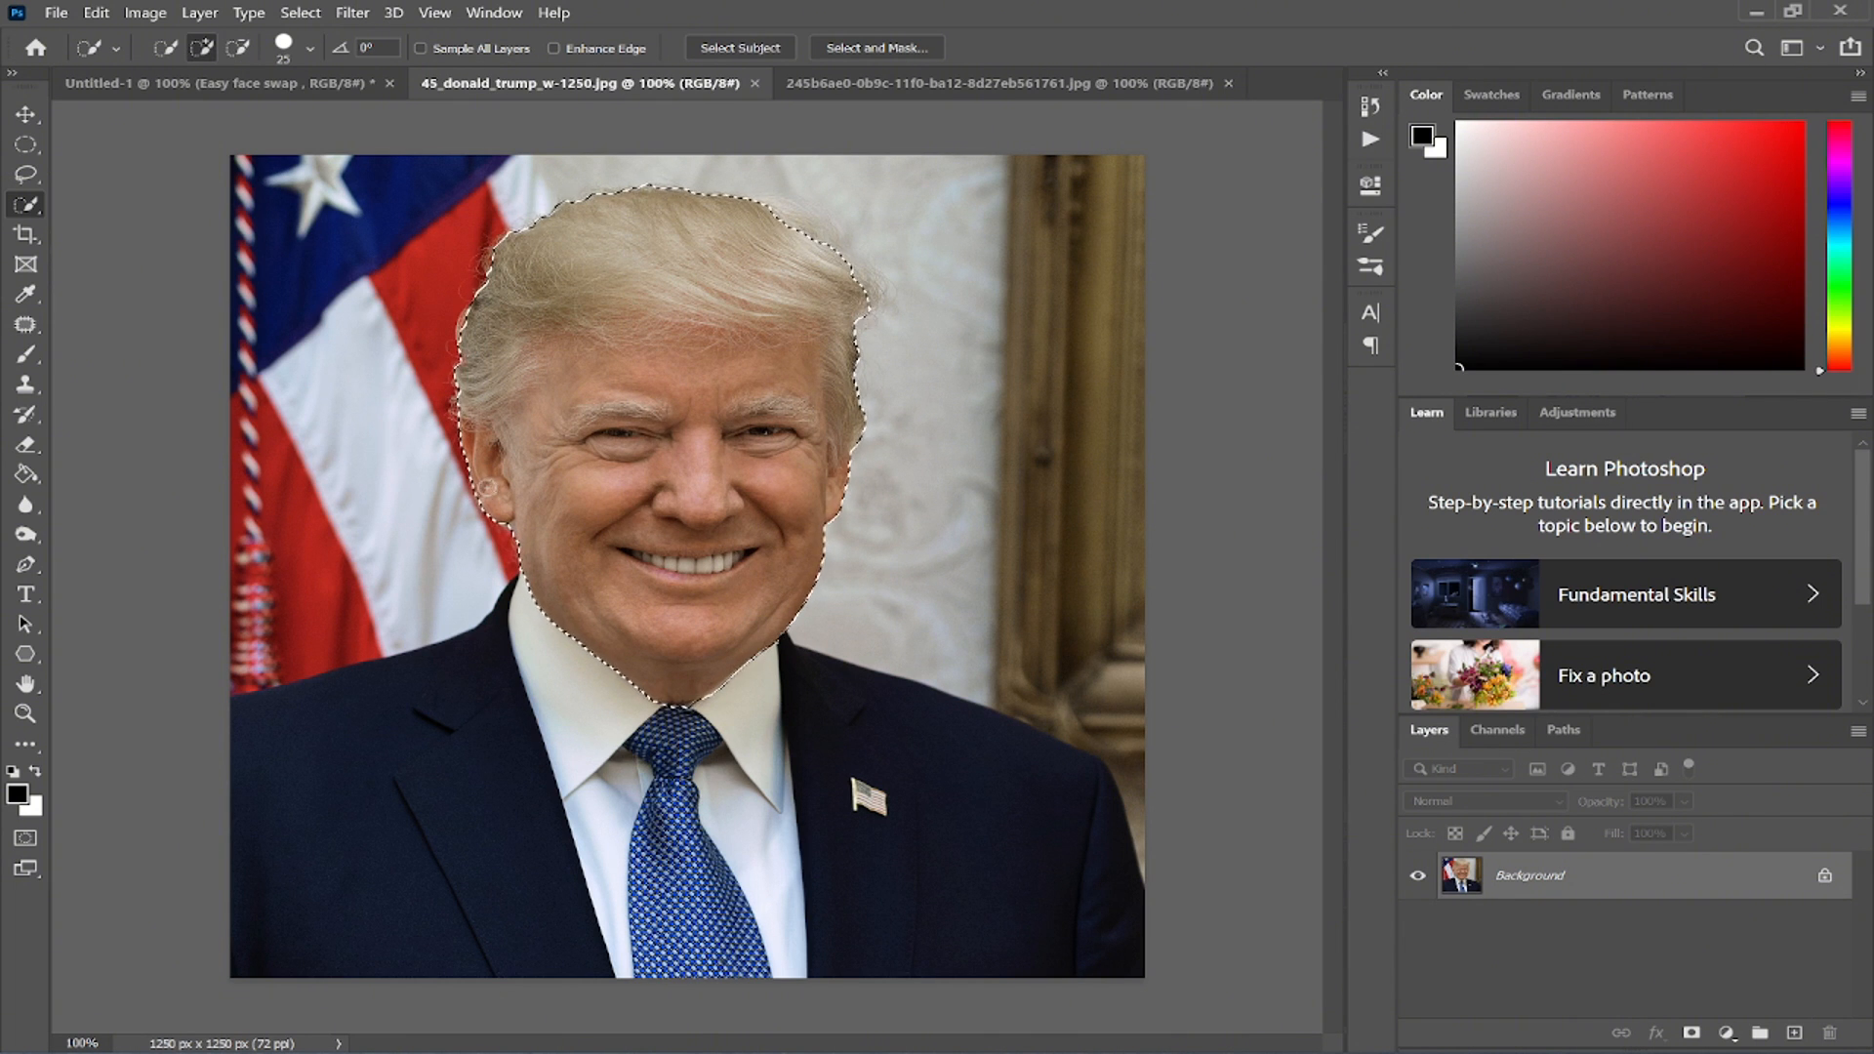
# - Move the selected head into the 245b6ae0 image as a new layer
pyautogui.click(29, 115)
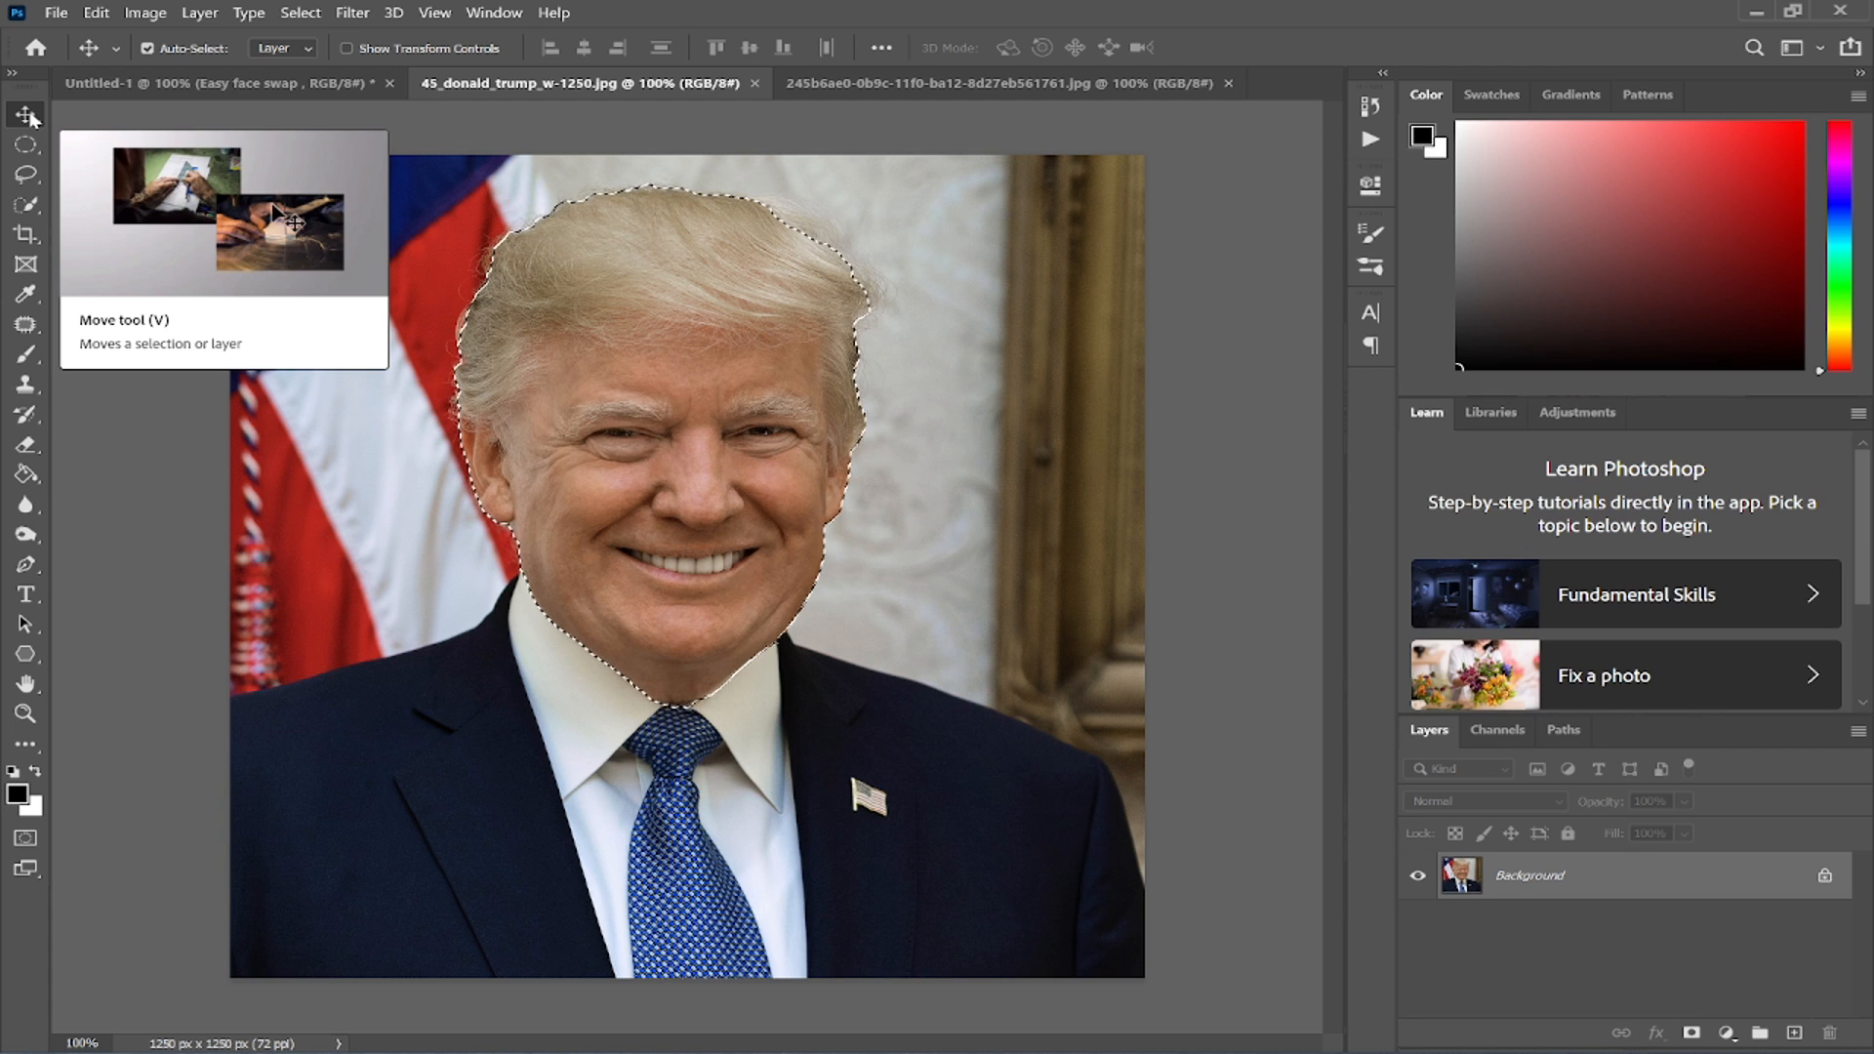
pyautogui.moveTo(688, 436); pyautogui.dragTo(890, 213)
pyautogui.moveTo(713, 595); pyautogui.dragTo(712, 595)
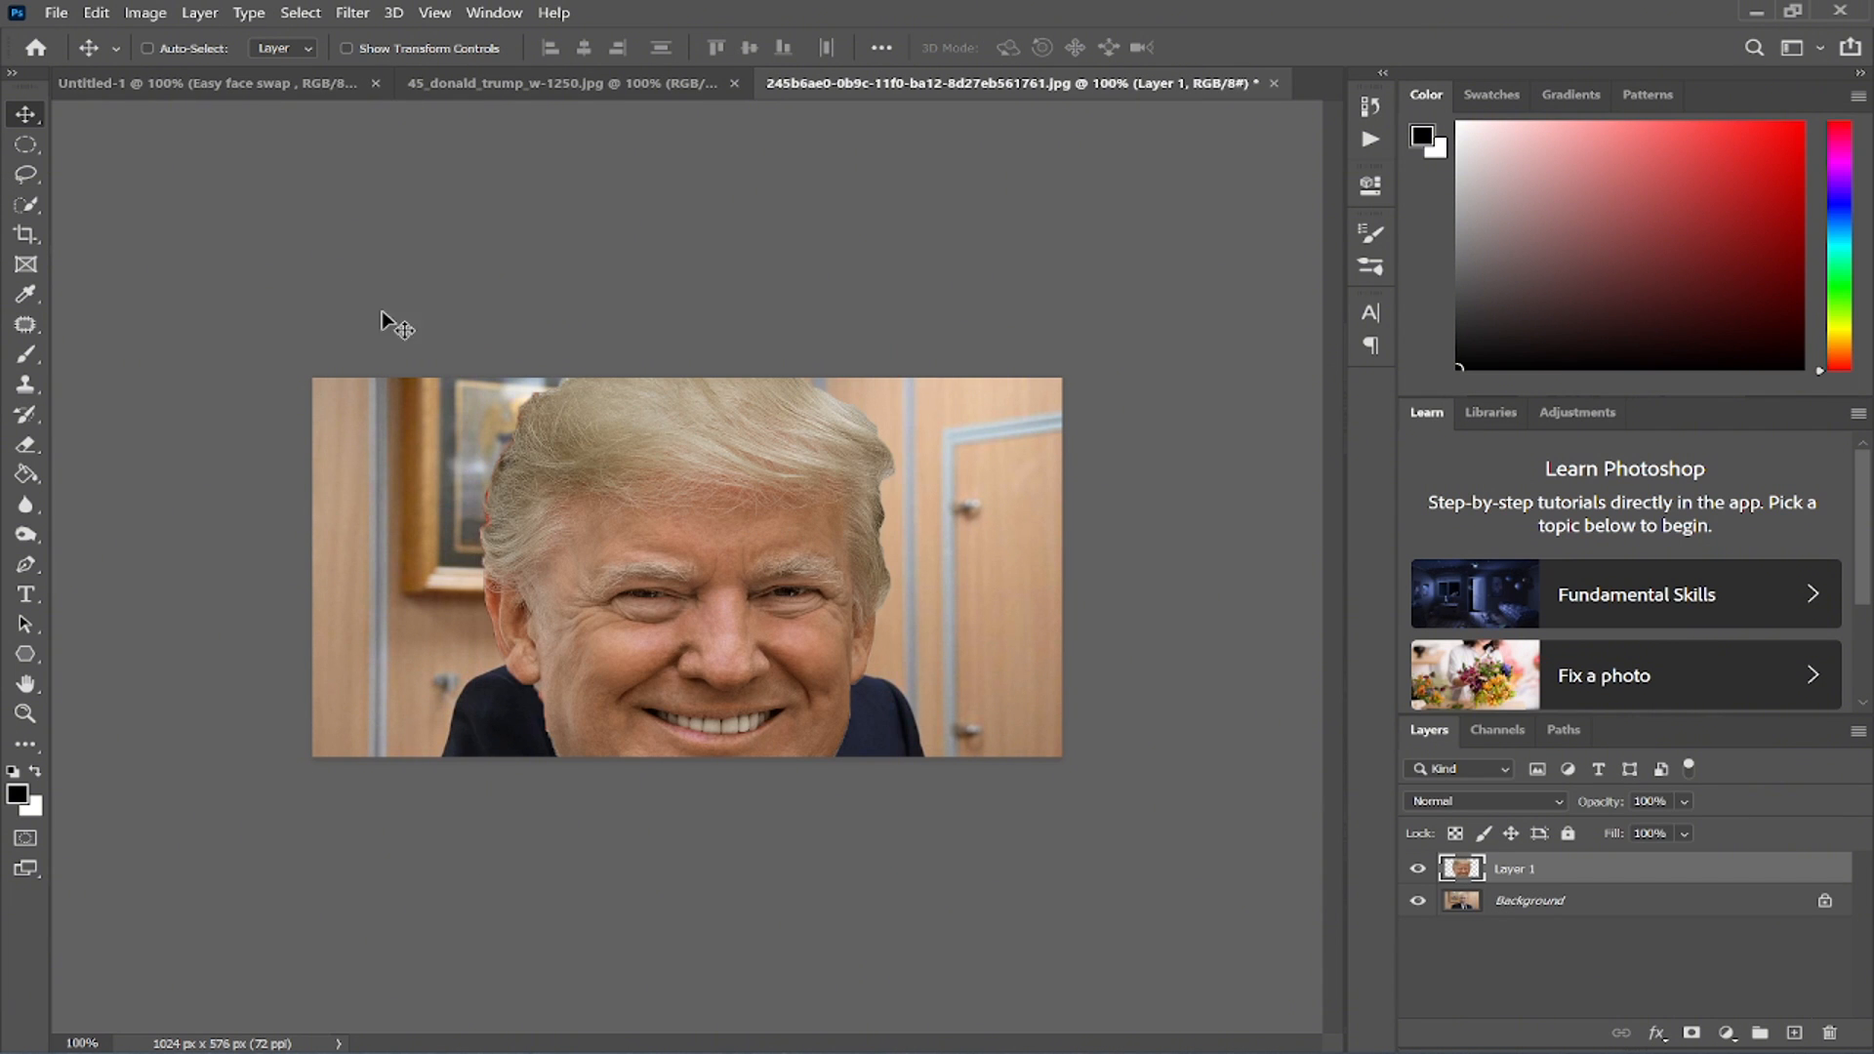
# - Free-transform the pasted head to about 51% scale and about -3.7° rotation, aligning it over the original face, and commit
pyautogui.hotkey('ctrl', 't')
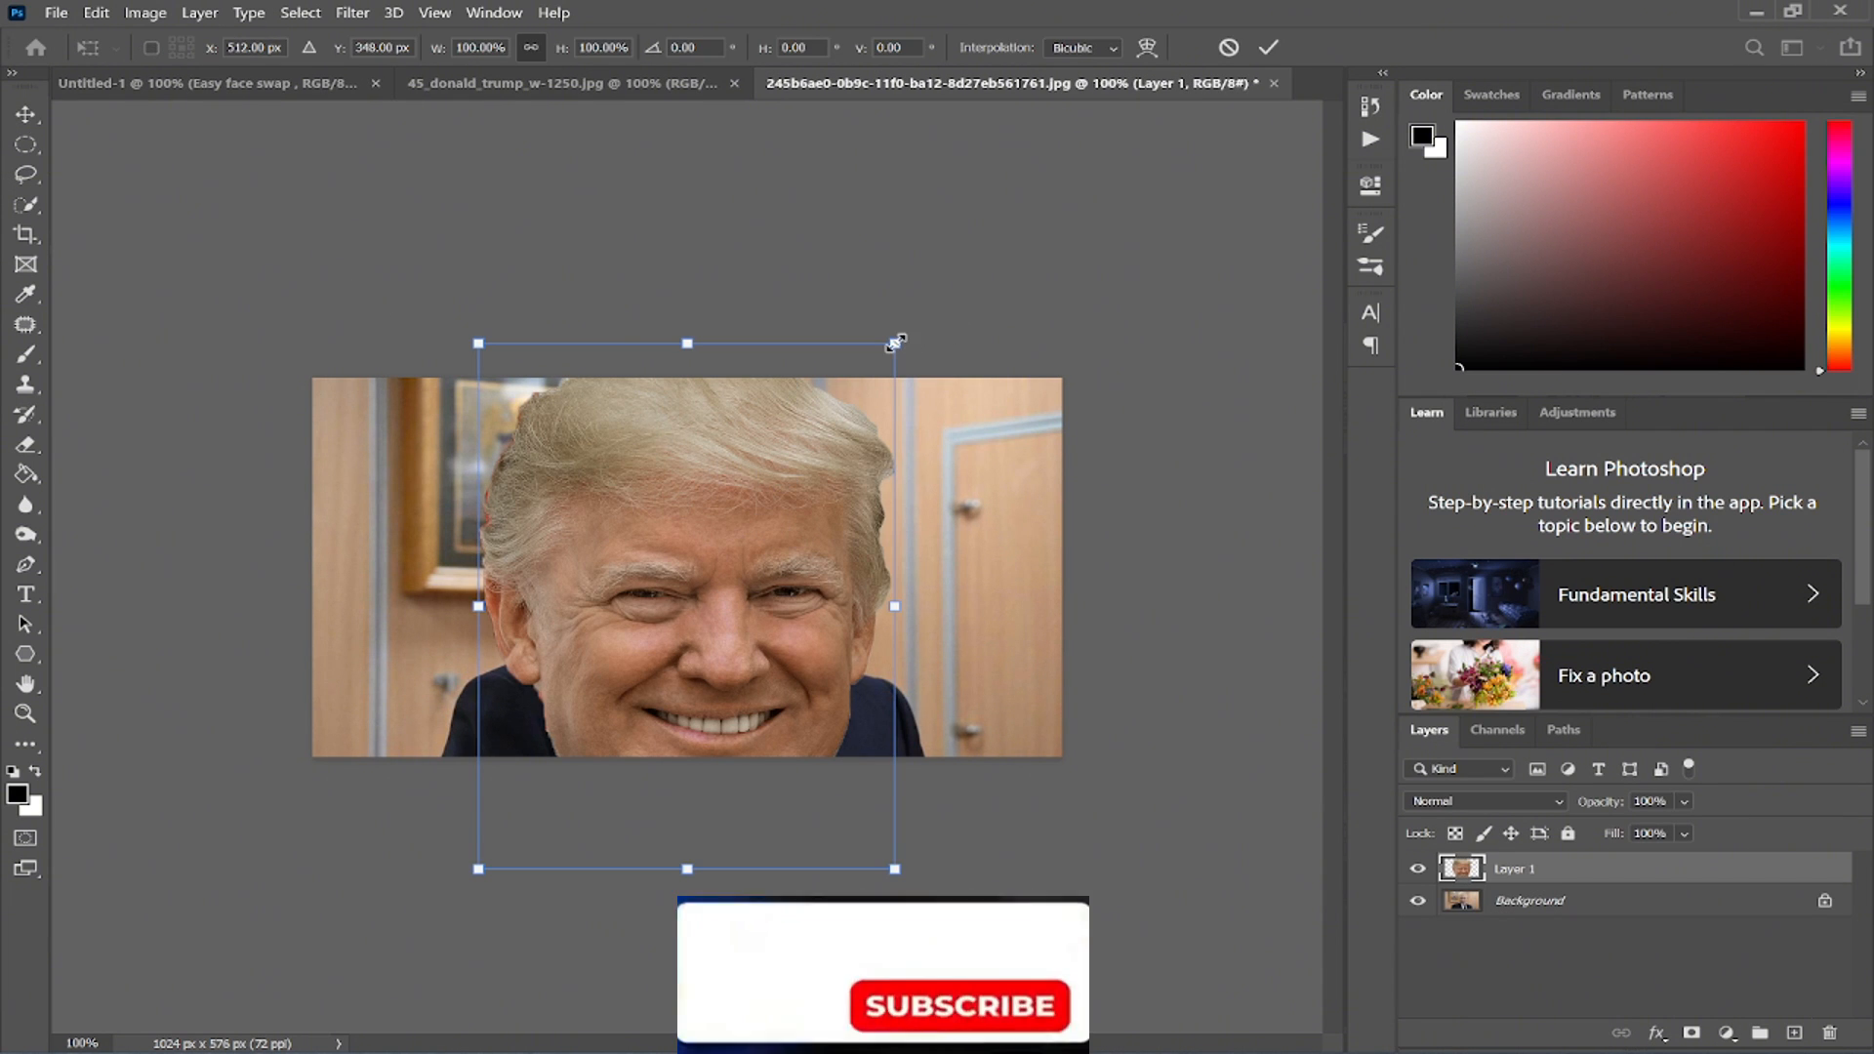
pyautogui.moveTo(893, 344); pyautogui.dragTo(662, 643)
pyautogui.moveTo(566, 702); pyautogui.dragTo(687, 480)
pyautogui.moveTo(707, 401); pyautogui.dragTo(707, 406)
pyautogui.keyDown('ctrl'); pyautogui.click(731, 484); pyautogui.keyUp('ctrl')
pyautogui.moveTo(723, 607)
pyautogui.mouseDown()
pyautogui.moveTo(767, 584)
pyautogui.moveTo(751, 603)
pyautogui.mouseUp()
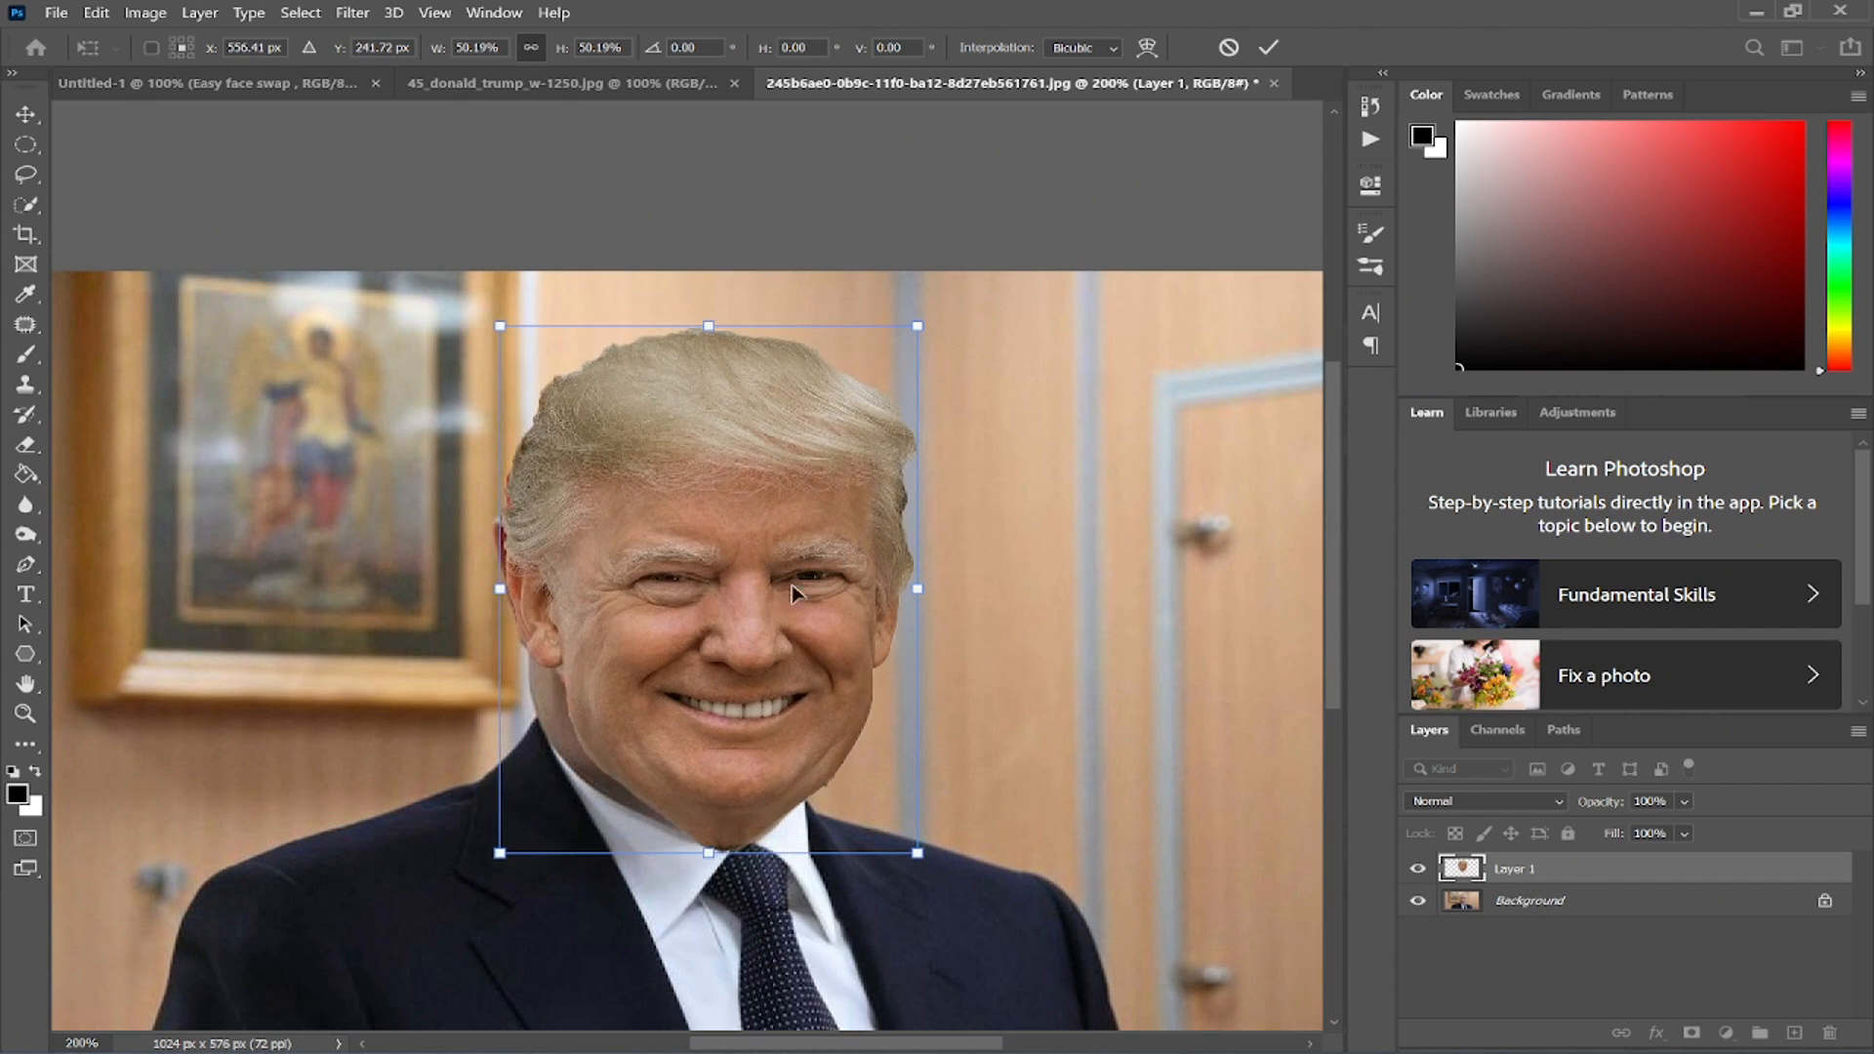
pyautogui.moveTo(1010, 416); pyautogui.dragTo(1002, 397)
pyautogui.moveTo(758, 542); pyautogui.dragTo(738, 554)
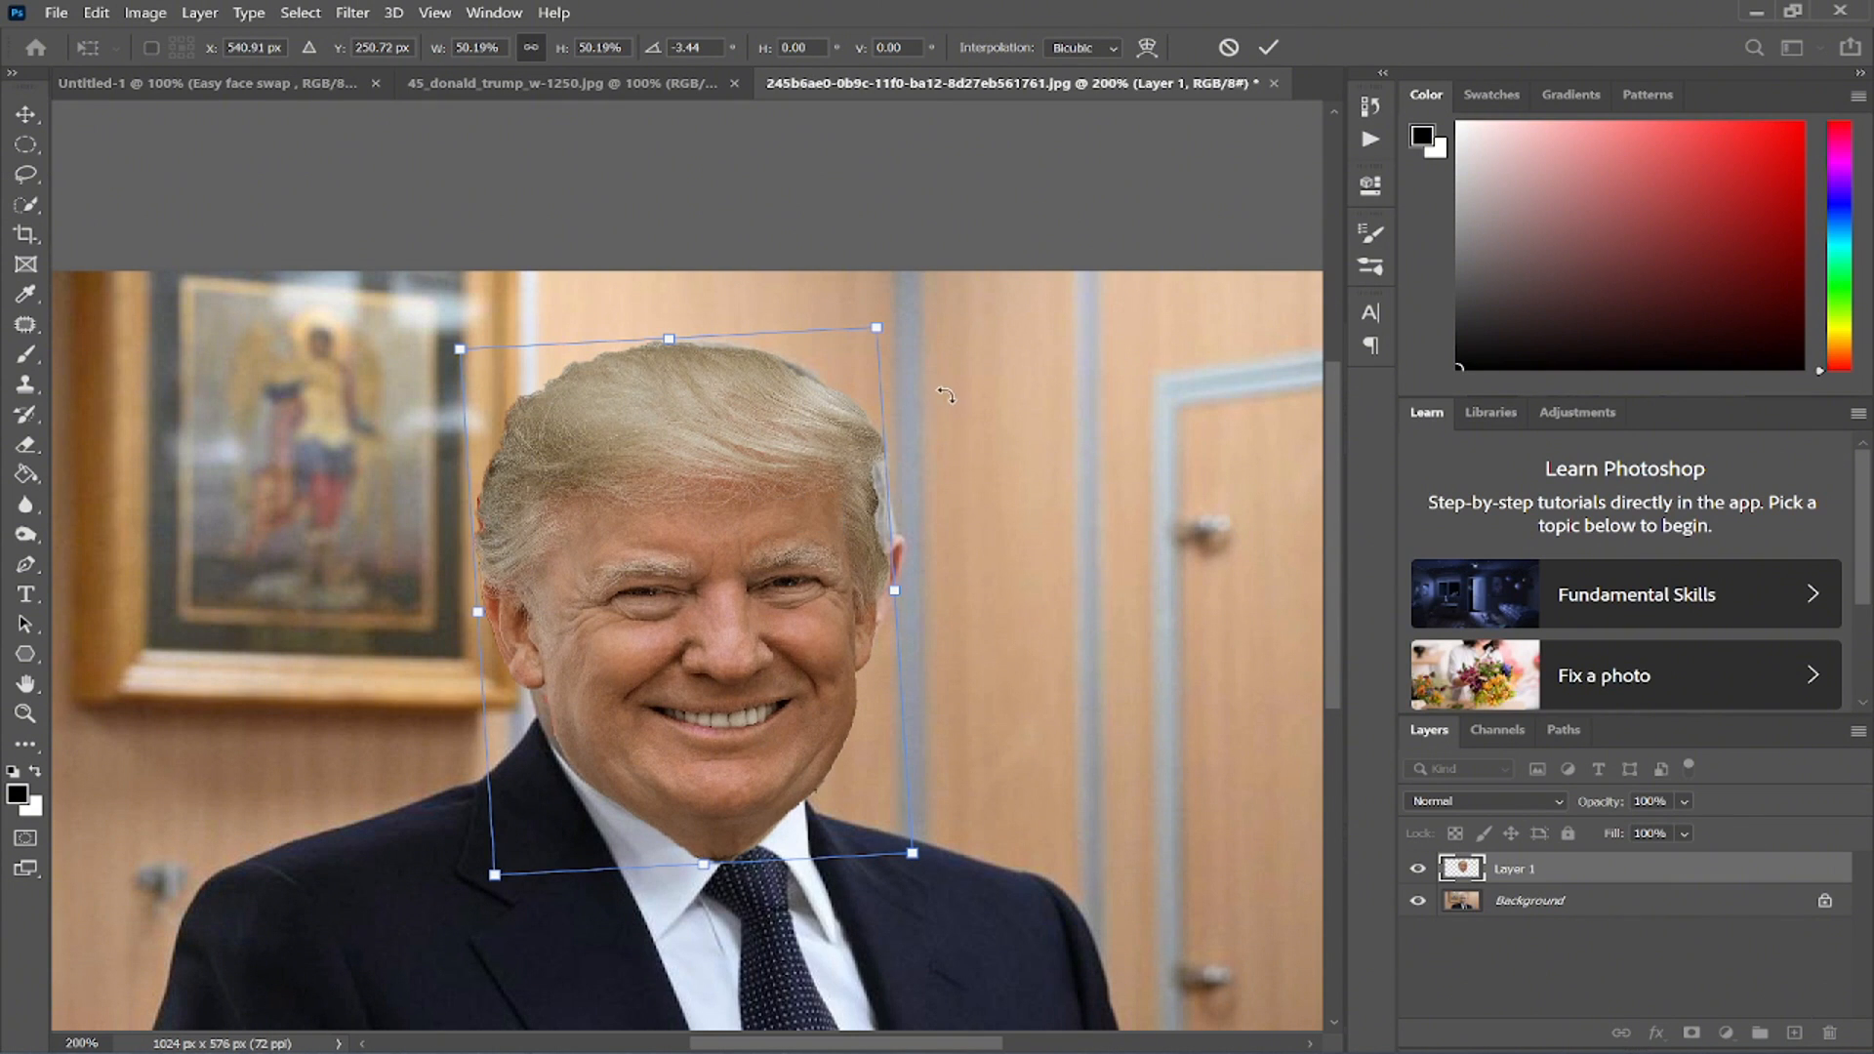
pyautogui.moveTo(946, 395); pyautogui.dragTo(951, 402)
pyautogui.moveTo(477, 605); pyautogui.dragTo(471, 607)
pyautogui.moveTo(971, 542); pyautogui.dragTo(970, 534)
pyautogui.moveTo(703, 577); pyautogui.dragTo(695, 577)
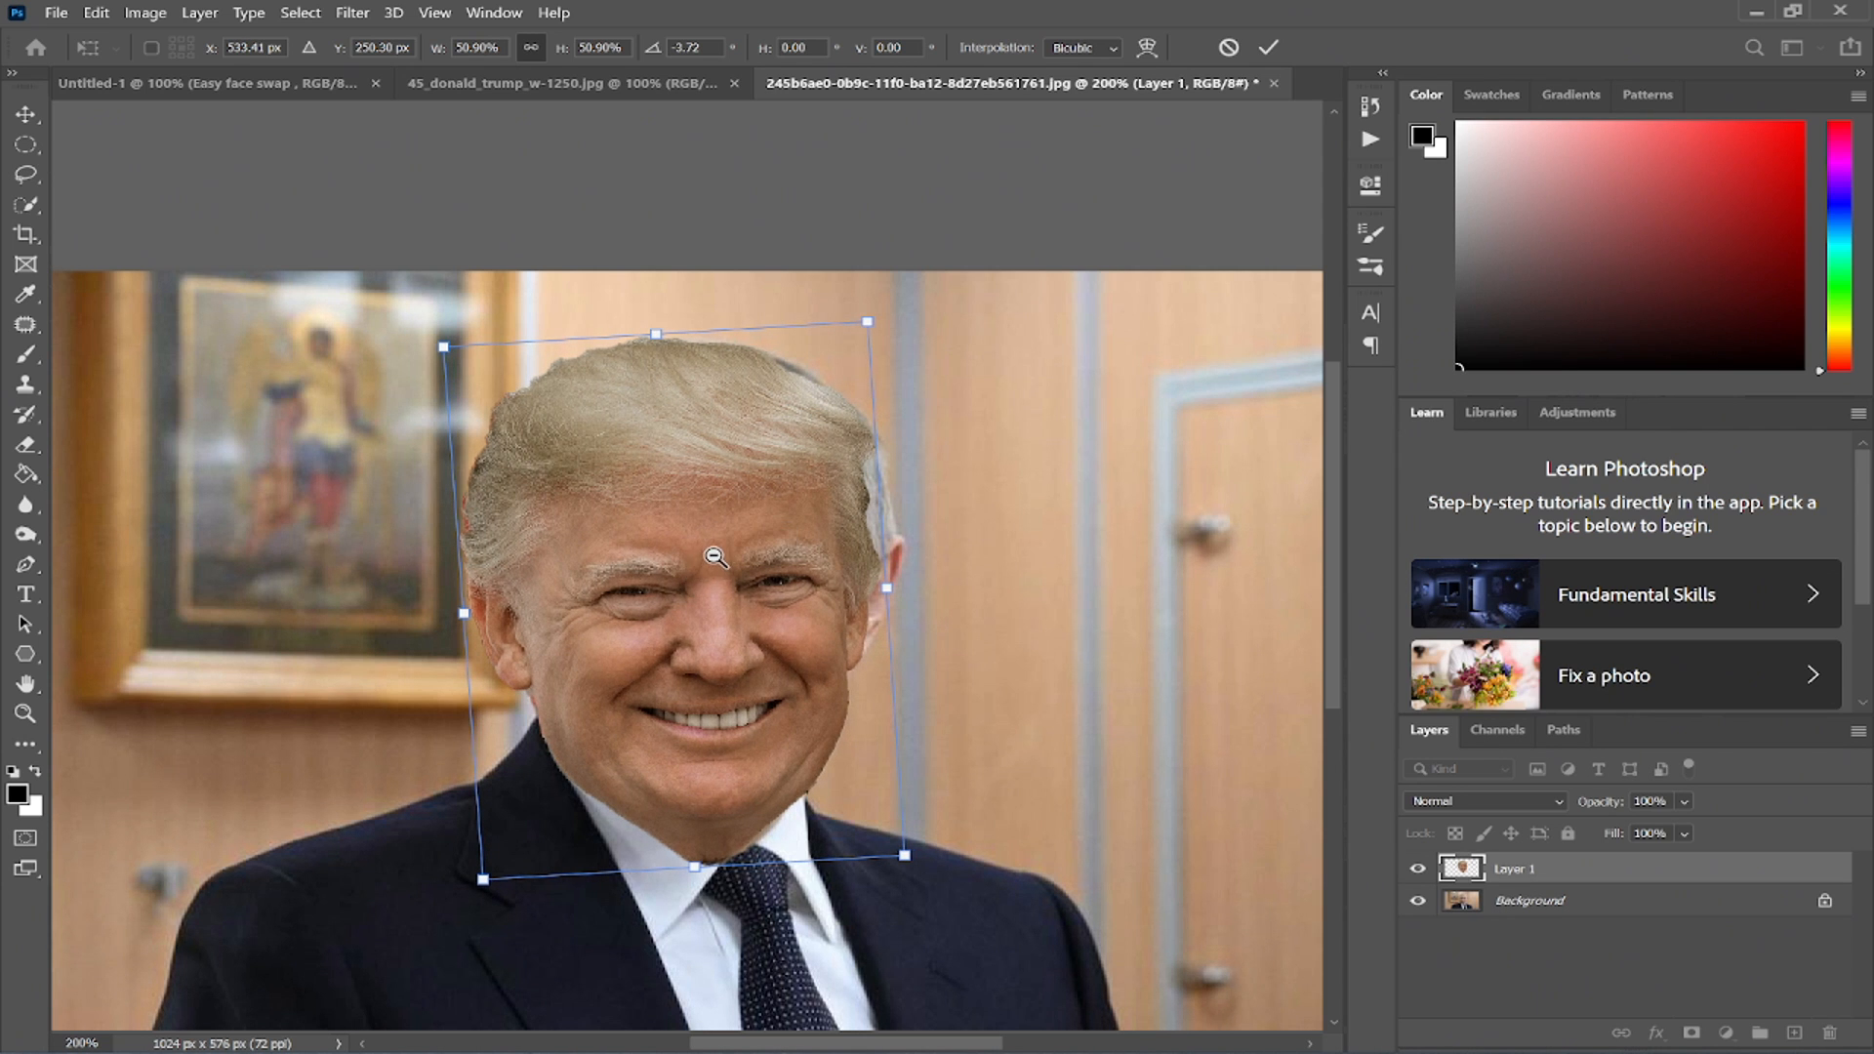
pyautogui.hotkey('ctrl', '-')
pyautogui.press('Return')
pyautogui.hotkey('ctrl', '+')
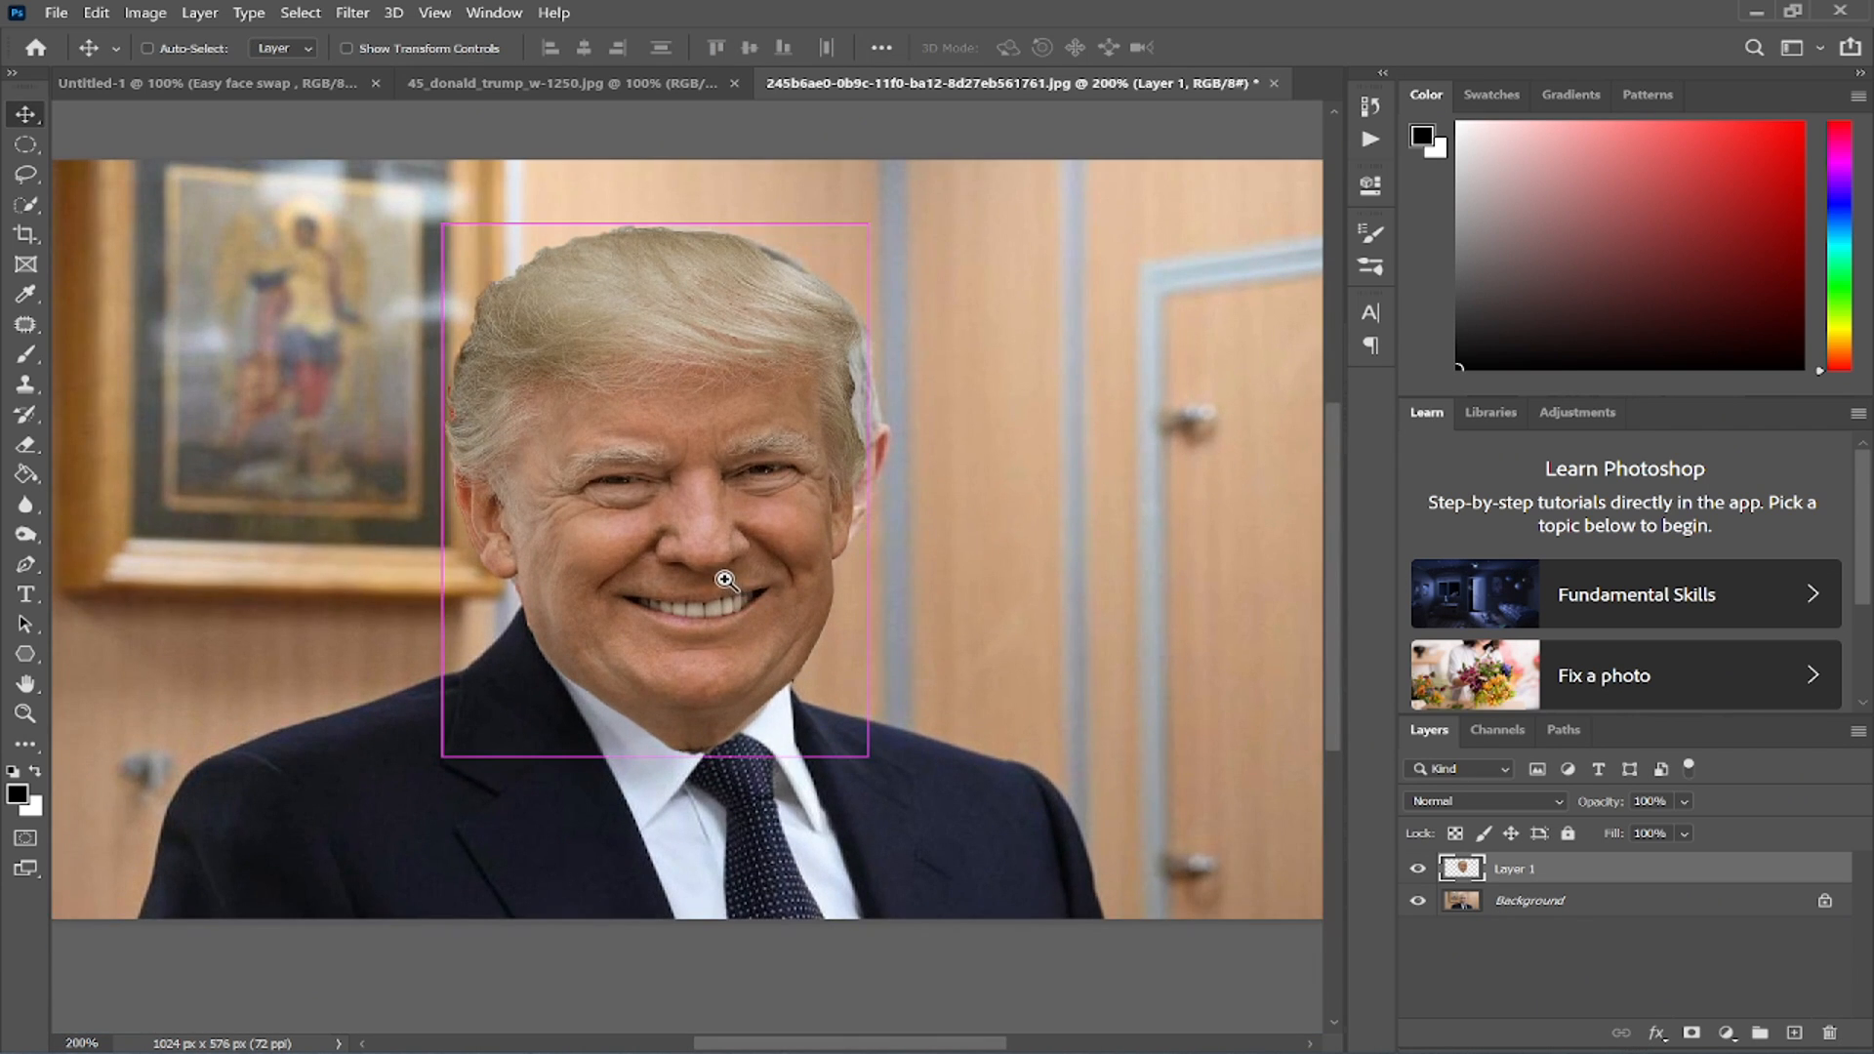
# - Duplicate the Background layer
pyautogui.press('t')
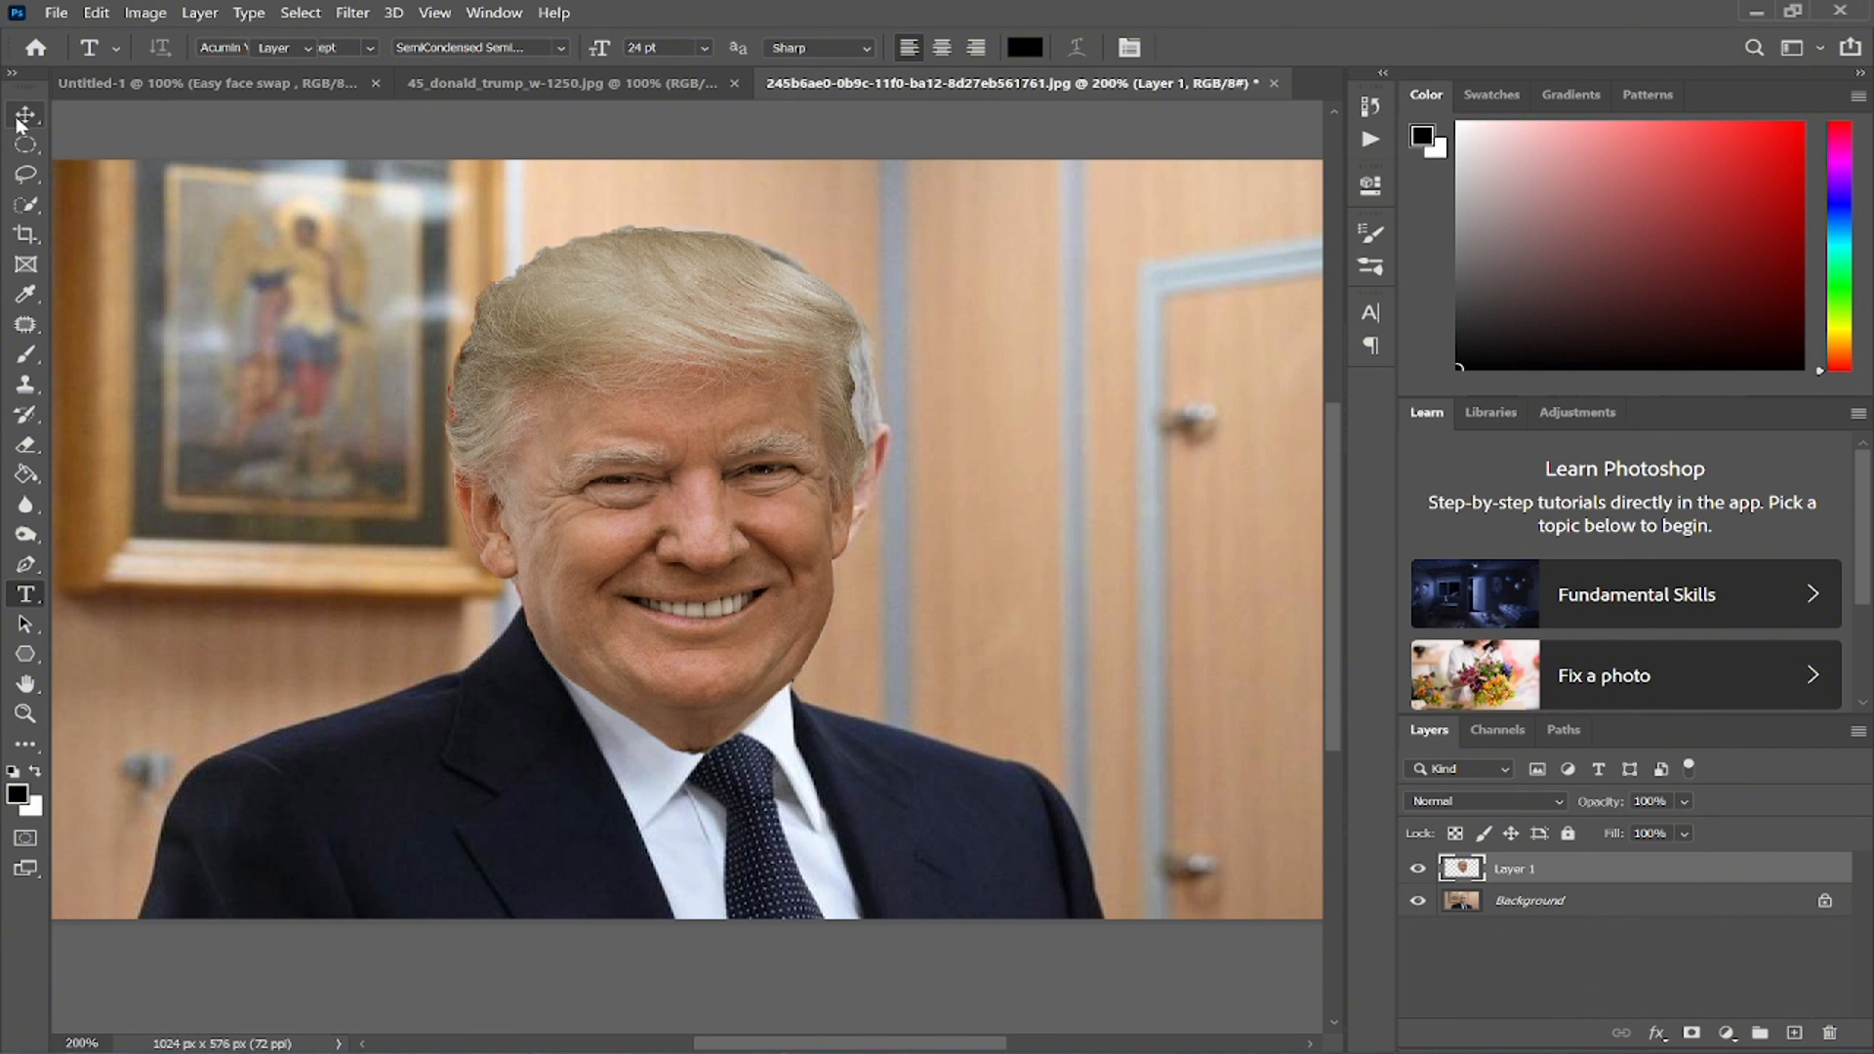
pyautogui.click(25, 114)
pyautogui.press('e')
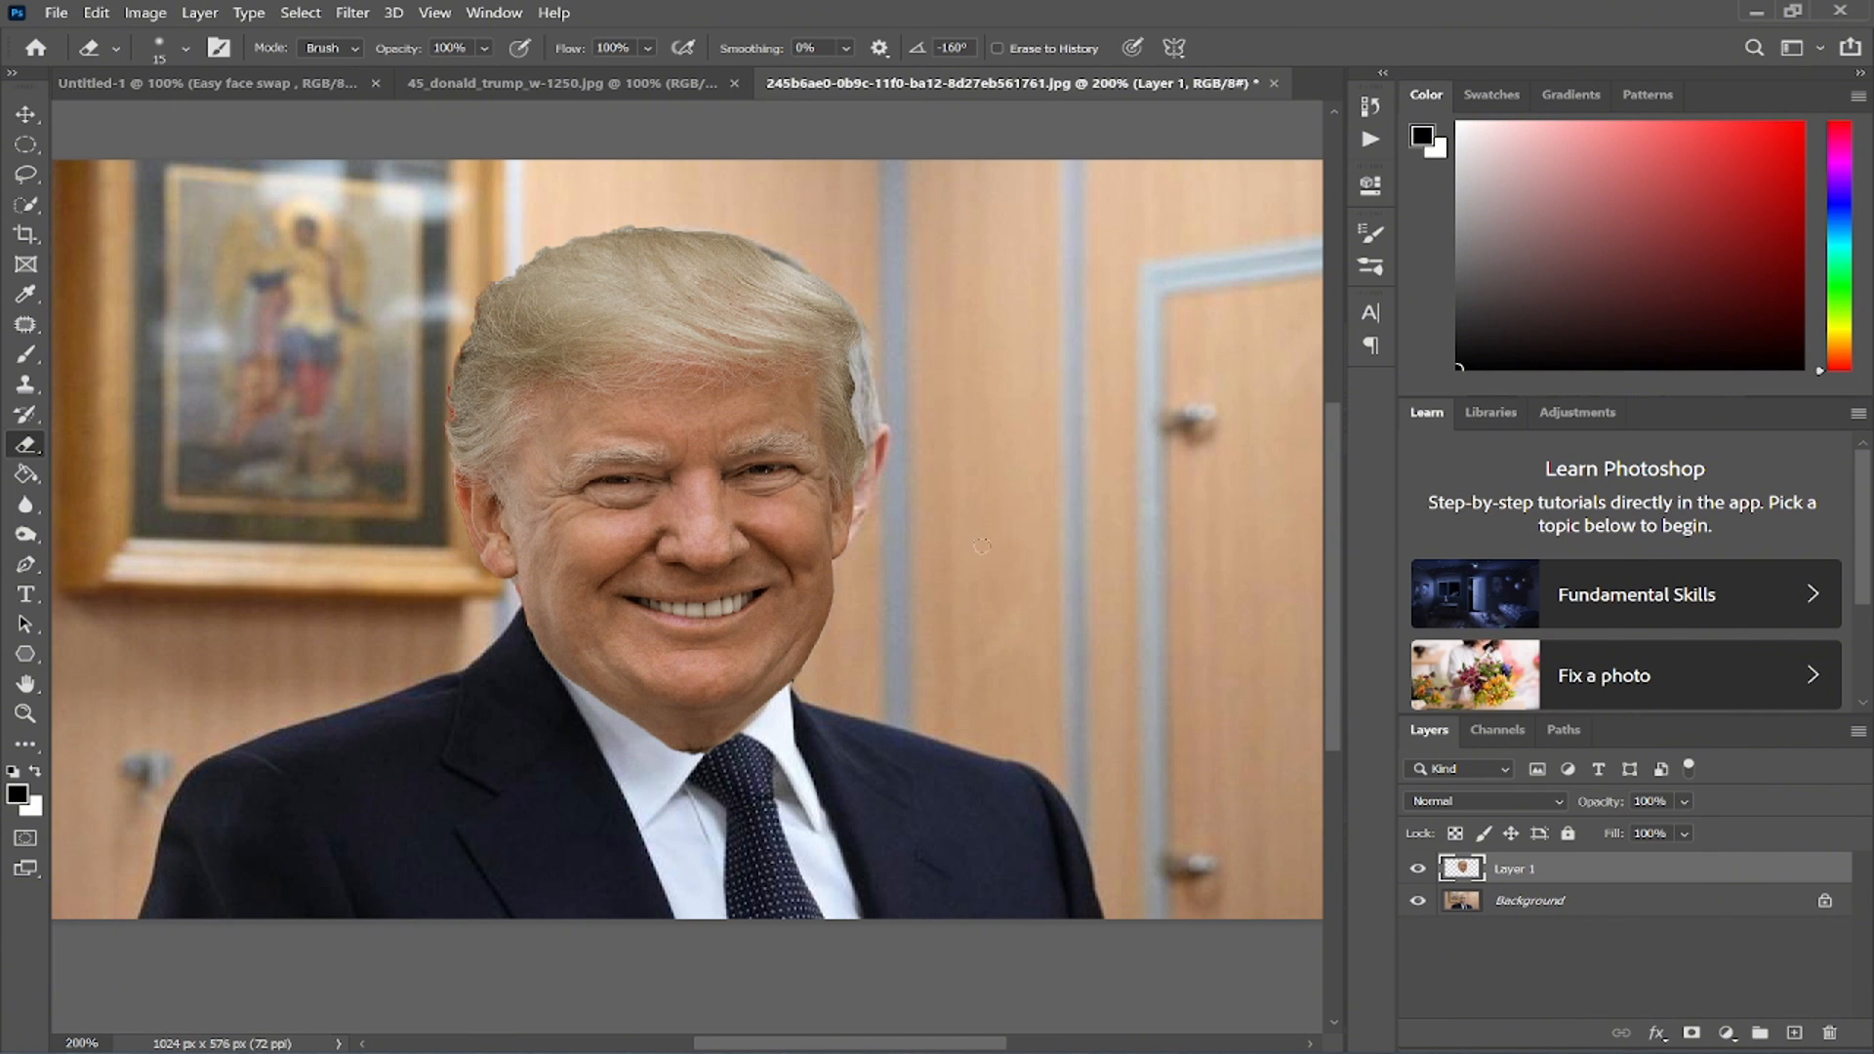
pyautogui.click(1567, 903)
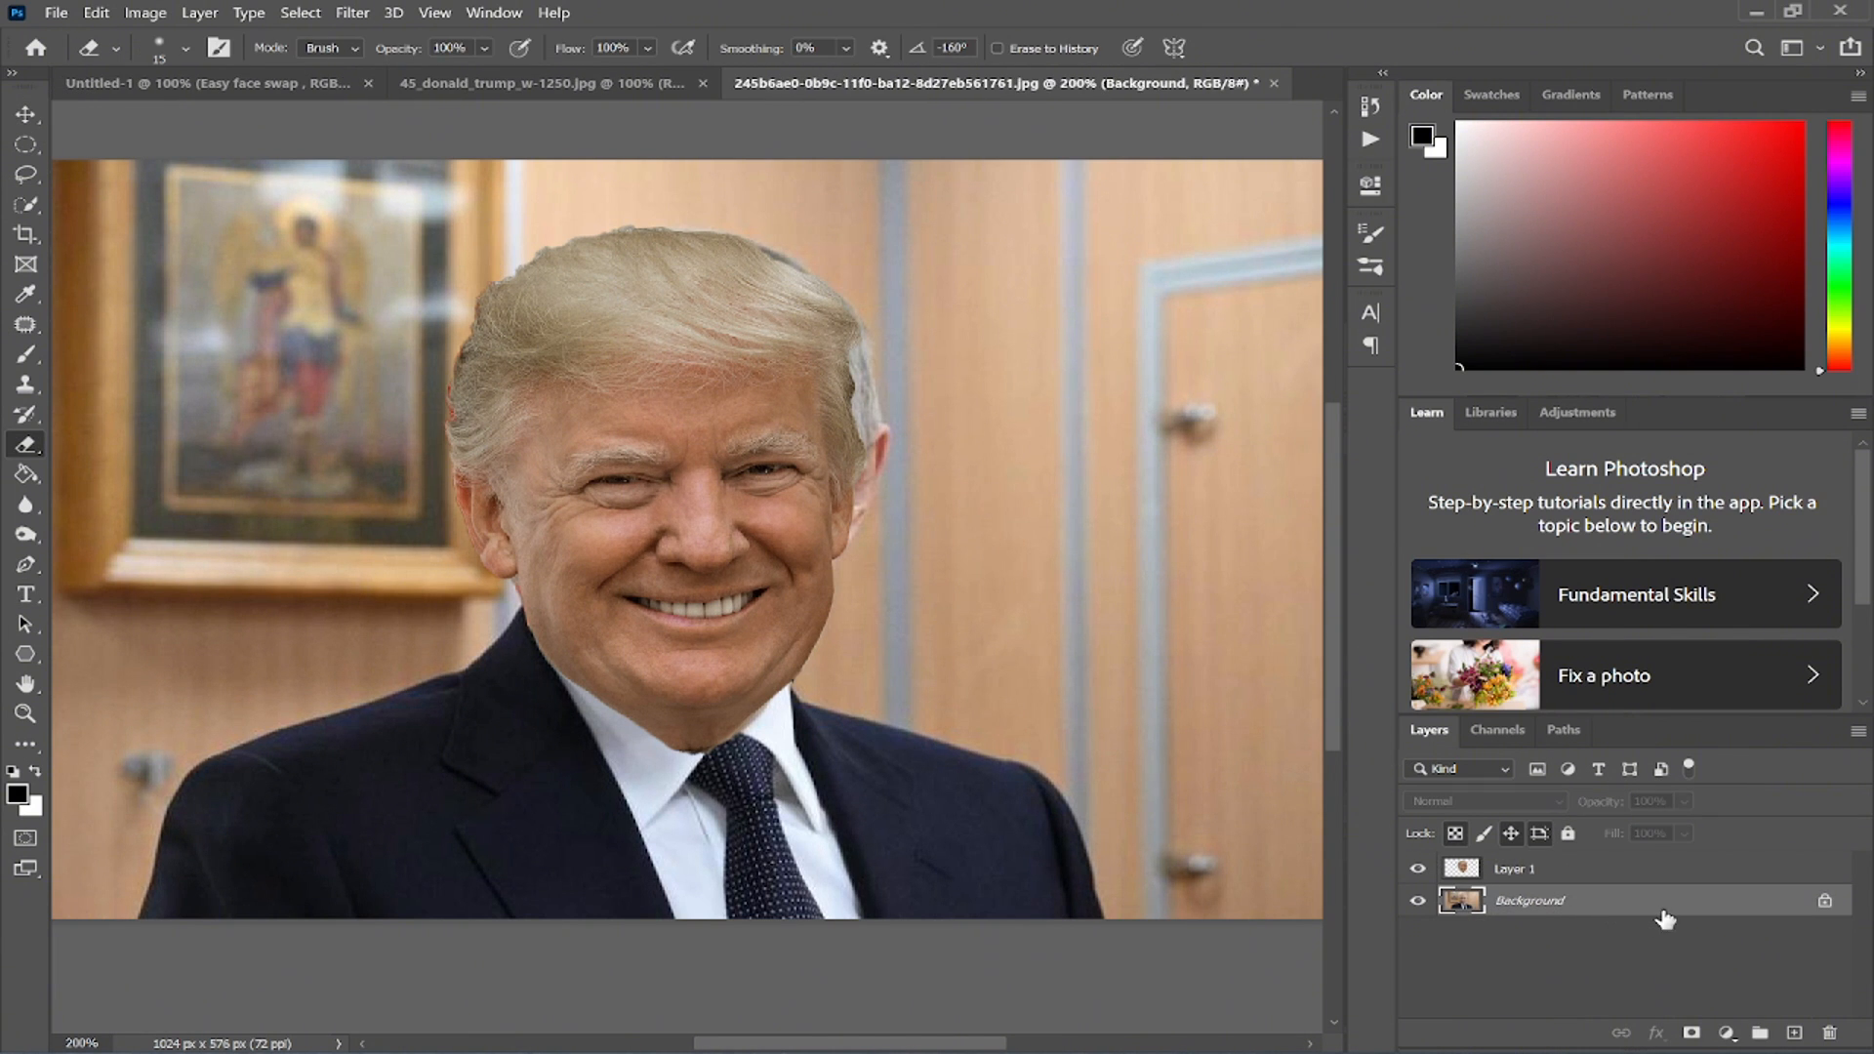
pyautogui.moveTo(1720, 913); pyautogui.dragTo(1794, 1033)
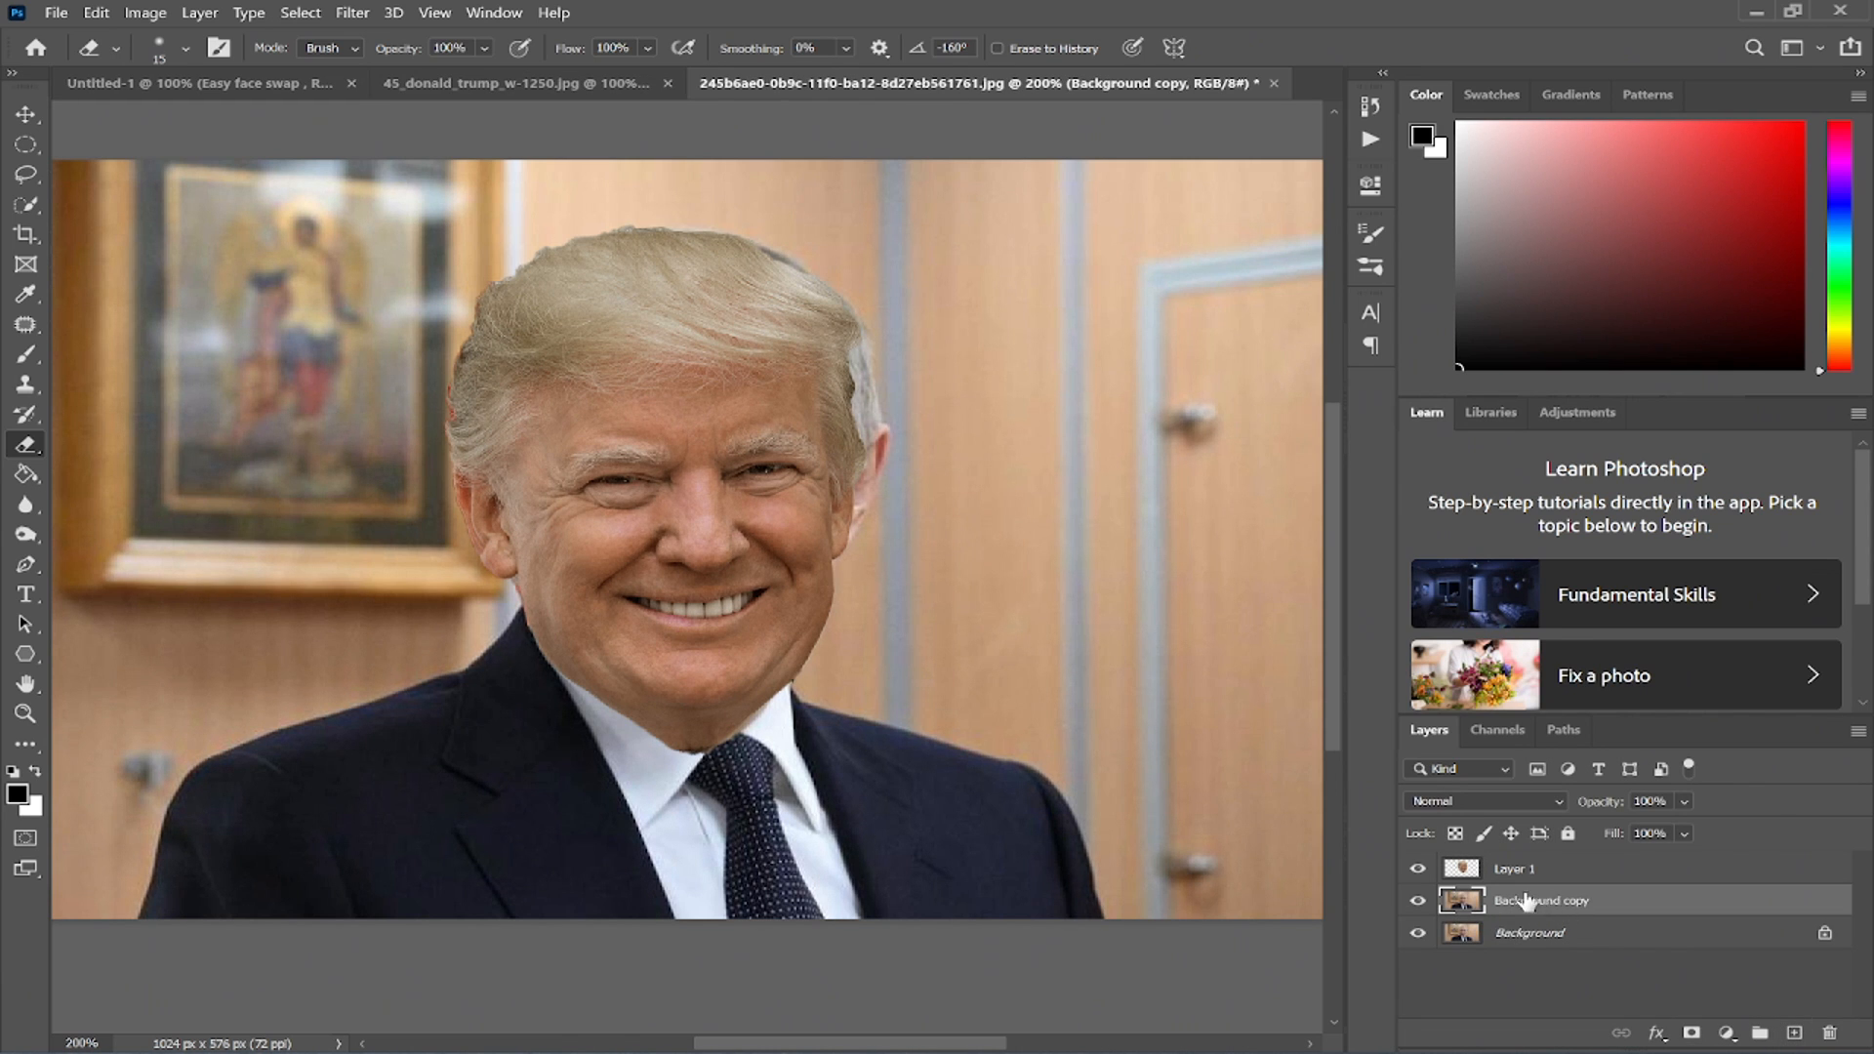
# - Erase areas of the background copy near the head with a soft Eraser about 105 px
pyautogui.rightClick(26, 444)
pyautogui.click(189, 451)
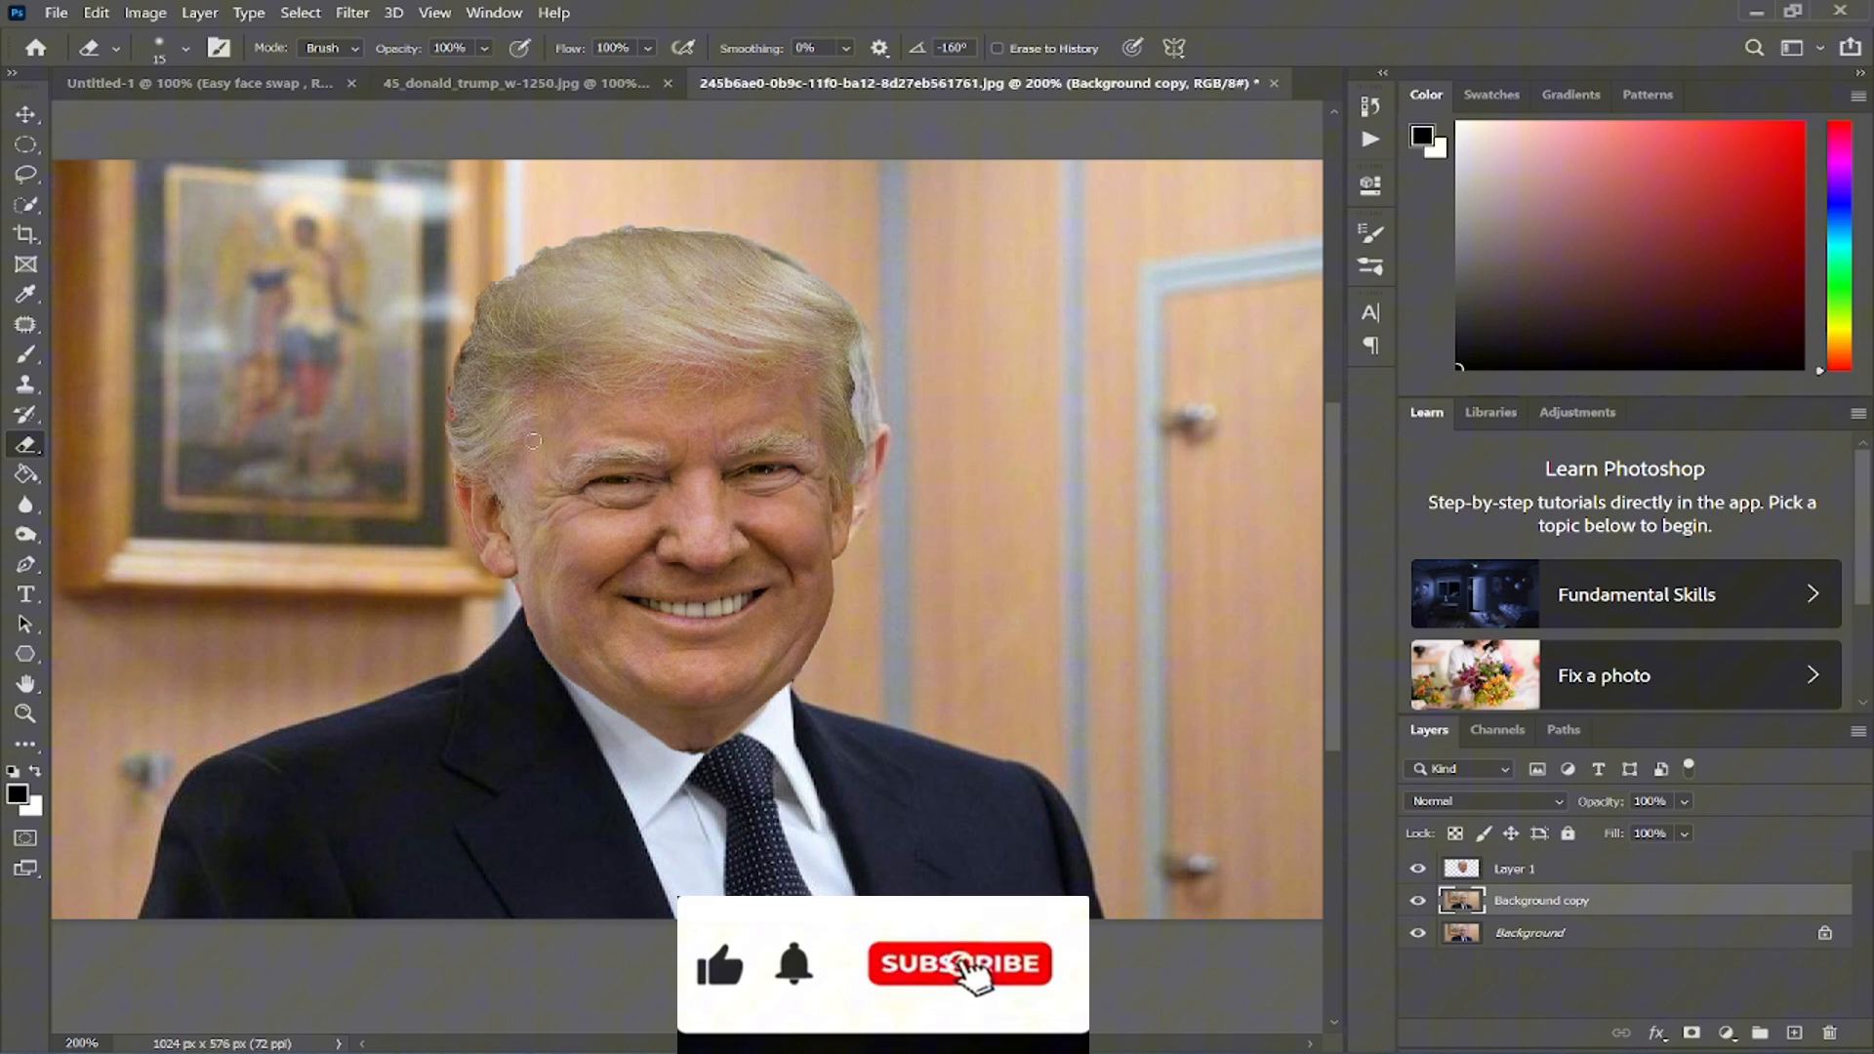
pyautogui.rightClick(771, 430)
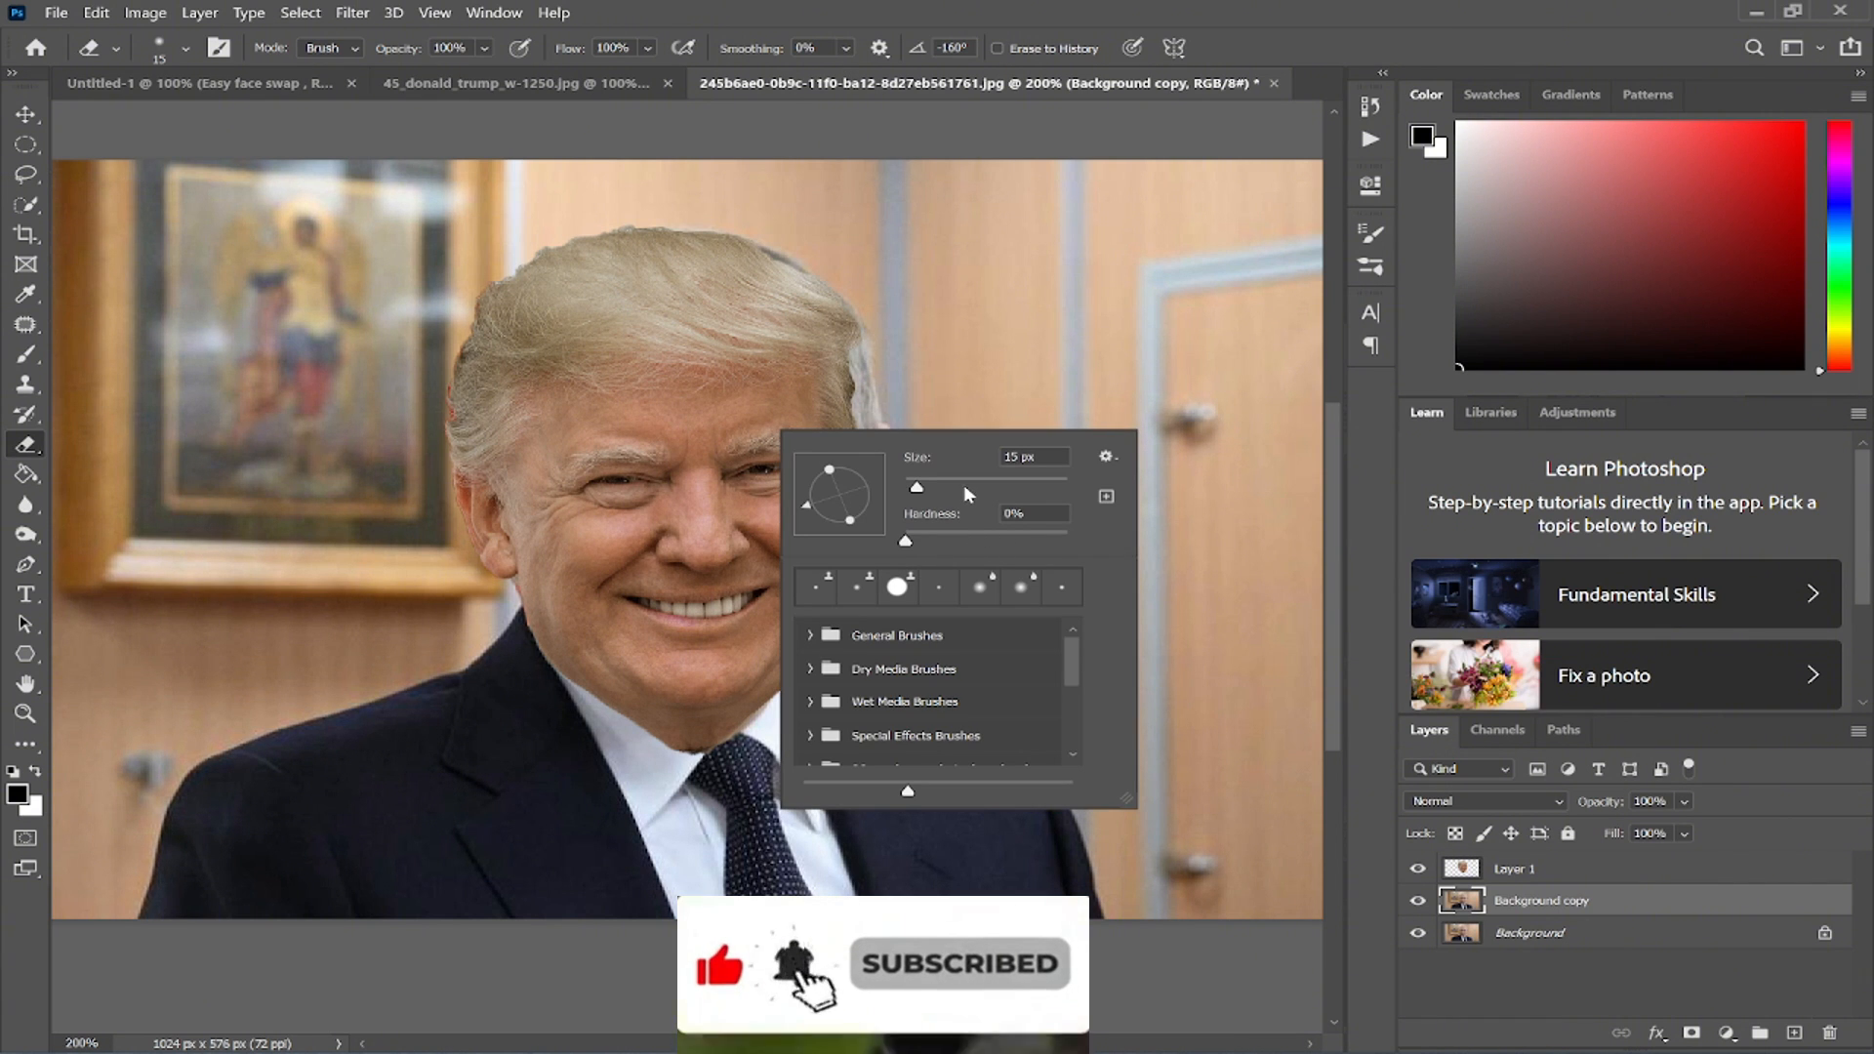
pyautogui.moveTo(964, 485); pyautogui.dragTo(943, 488)
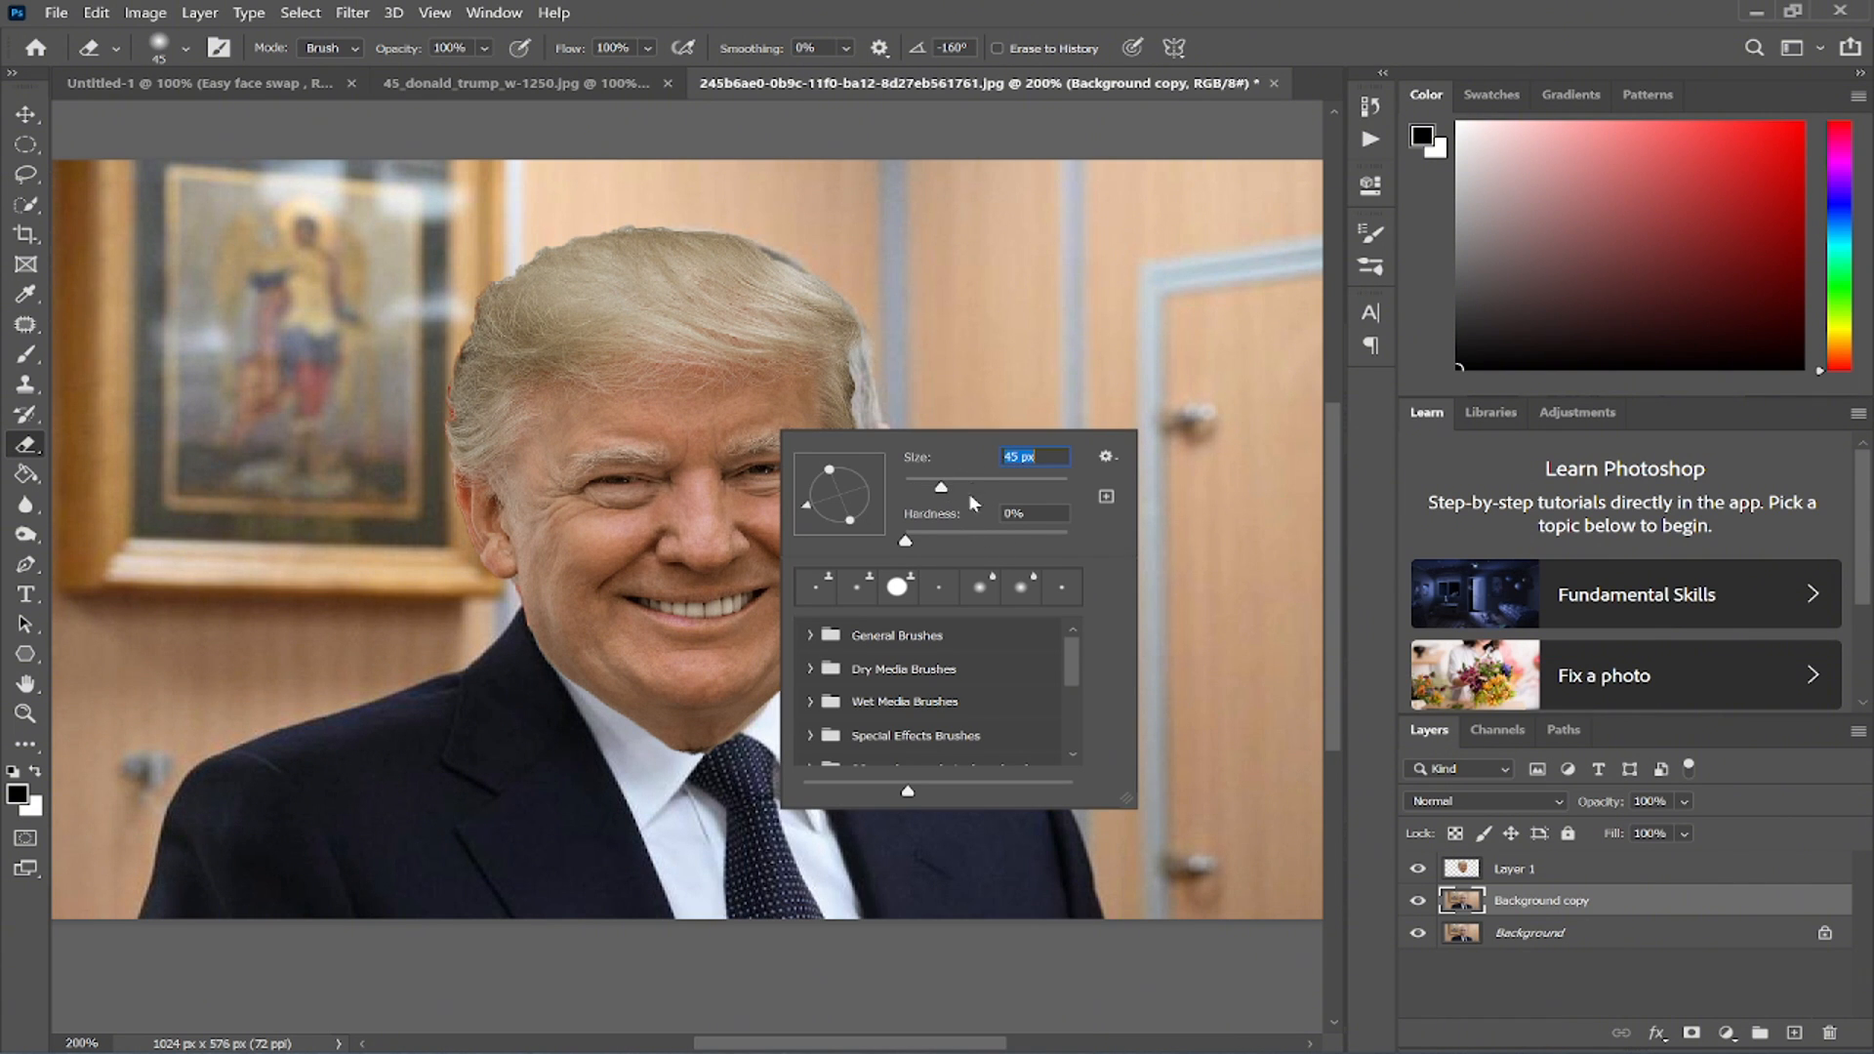
pyautogui.click(944, 302)
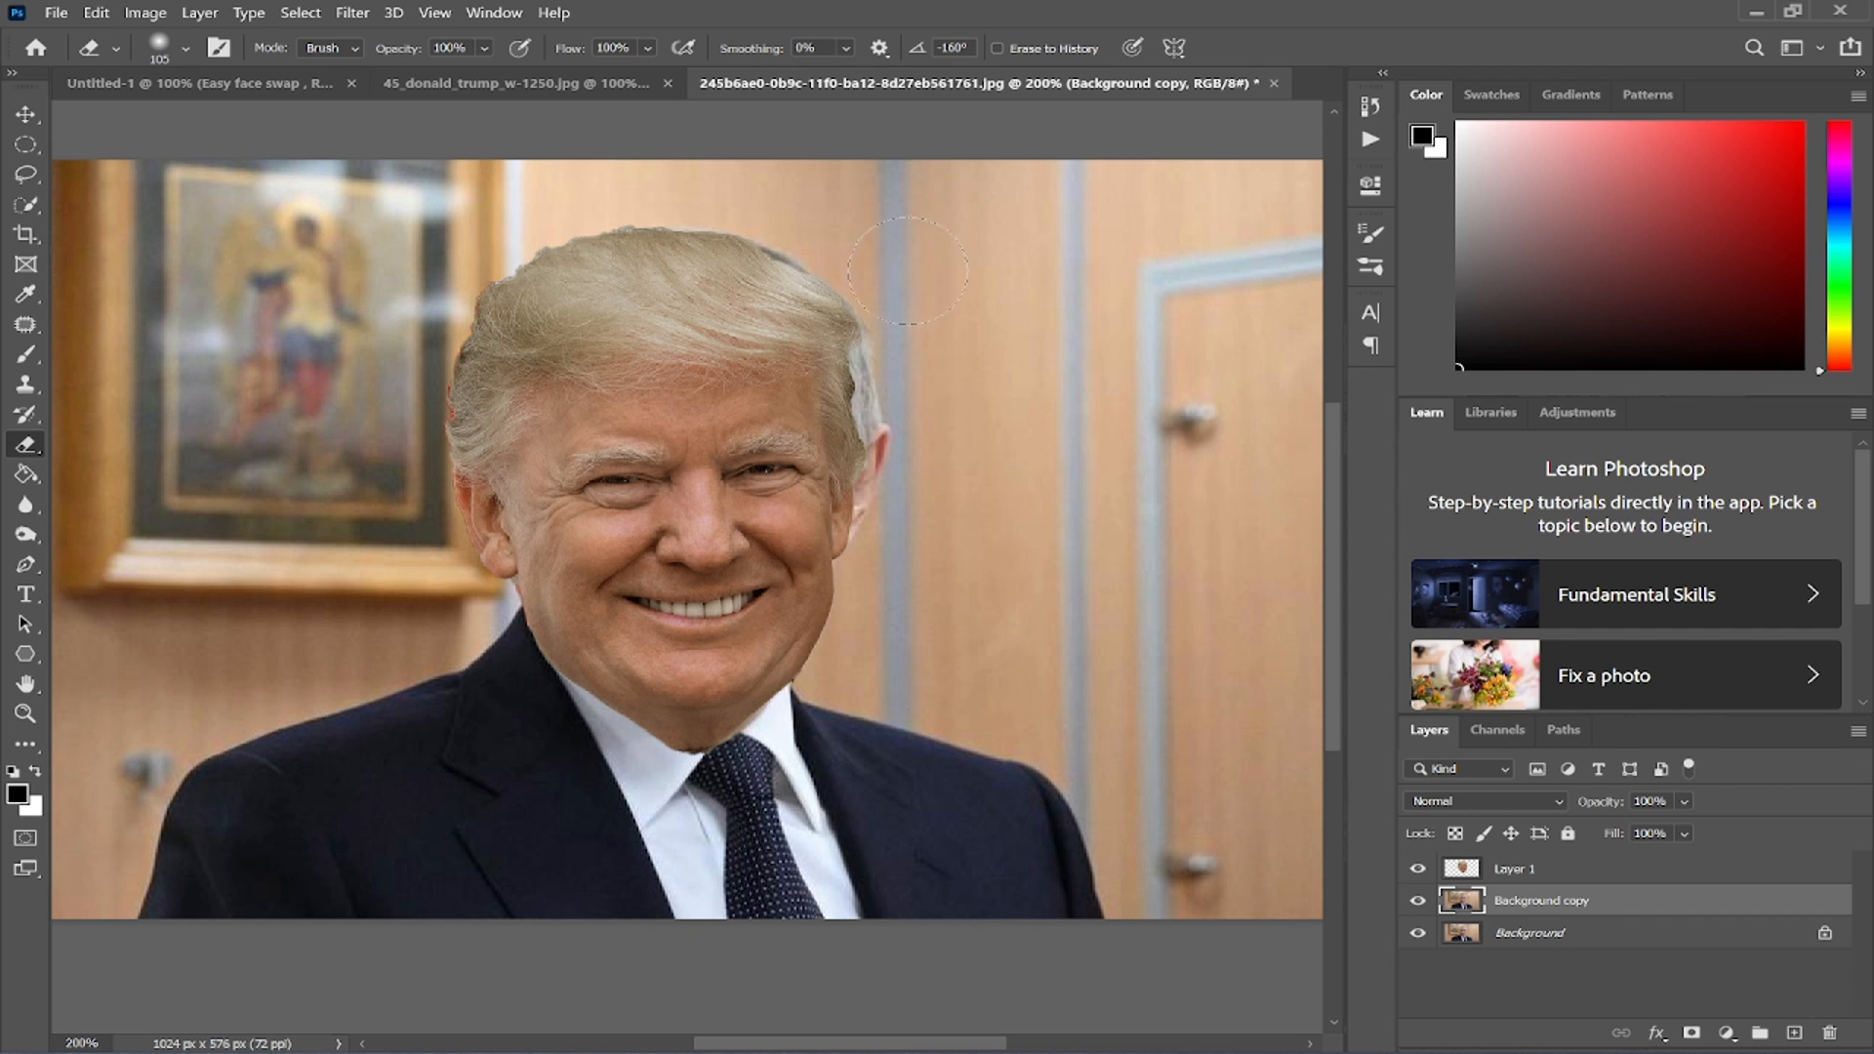
pyautogui.rightClick(972, 357)
pyautogui.click(916, 354)
# - Revert the document to the Duplicate Layer history state and reselect the Background copy layer
pyautogui.click(1363, 108)
pyautogui.click(1193, 248)
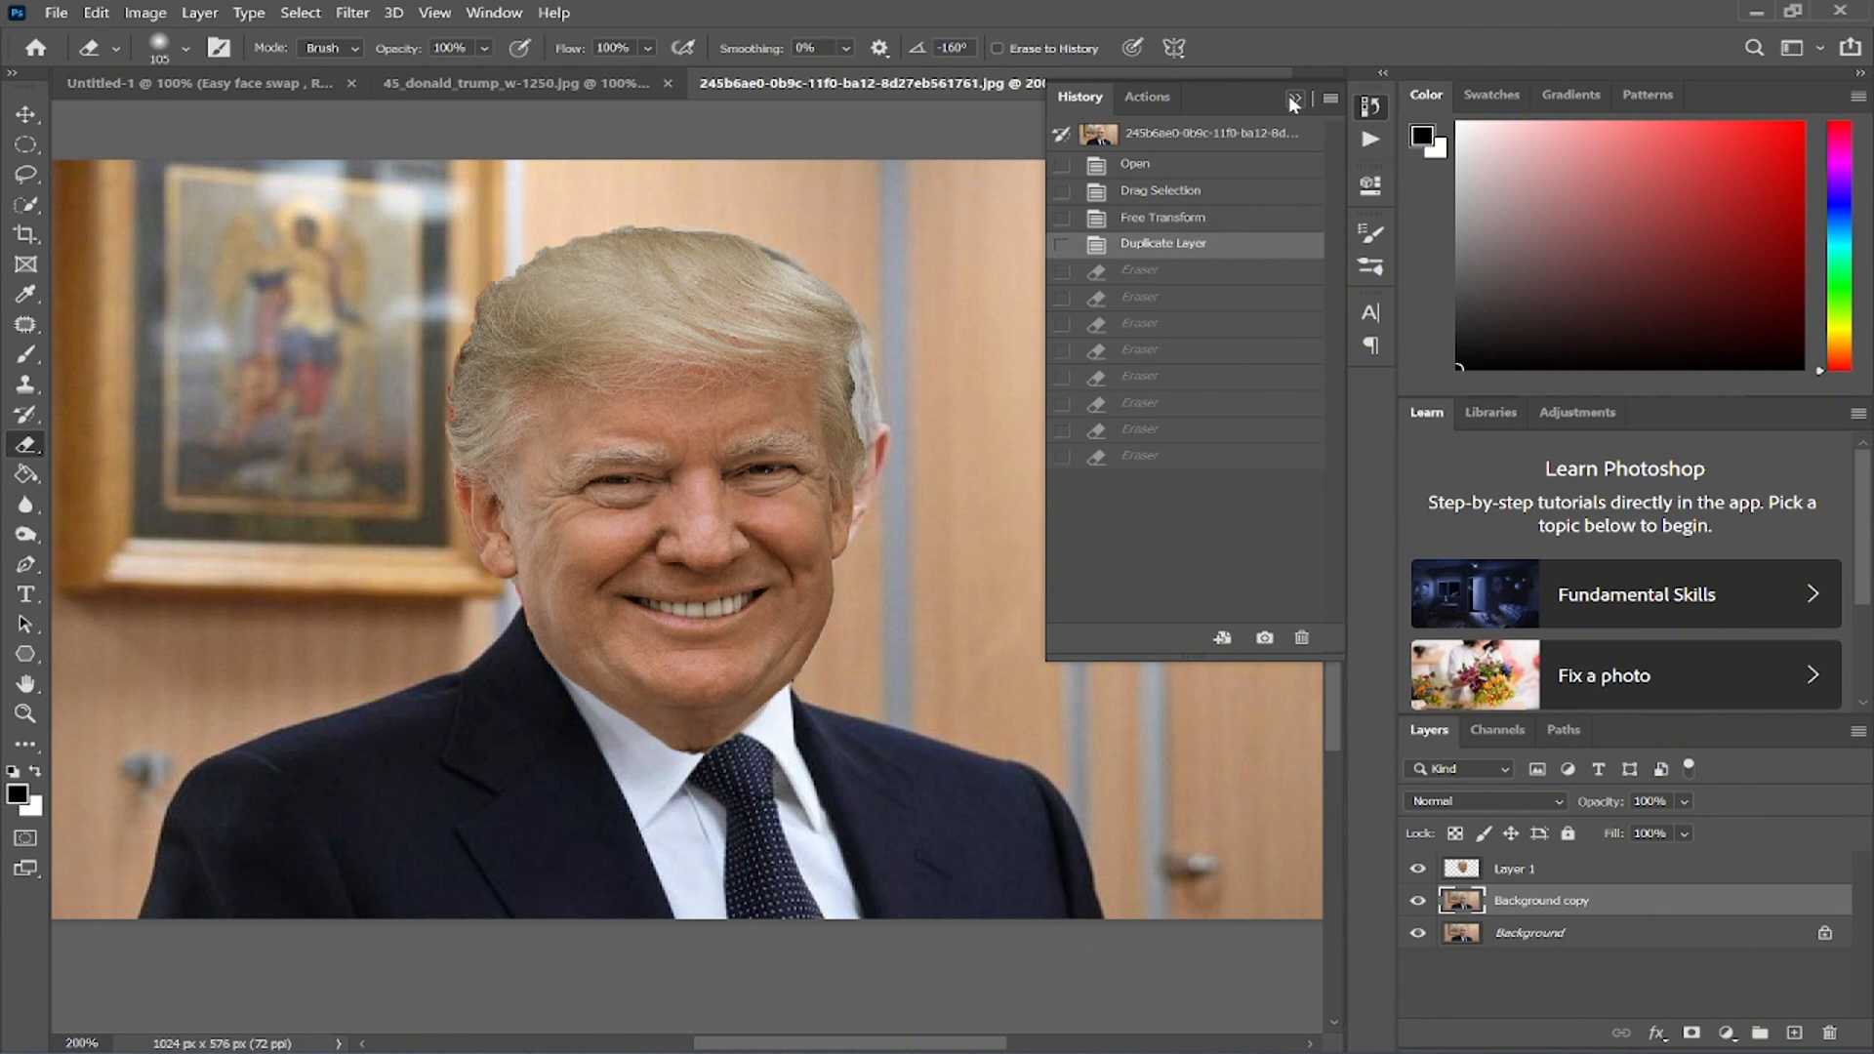
pyautogui.click(1293, 97)
pyautogui.click(1528, 872)
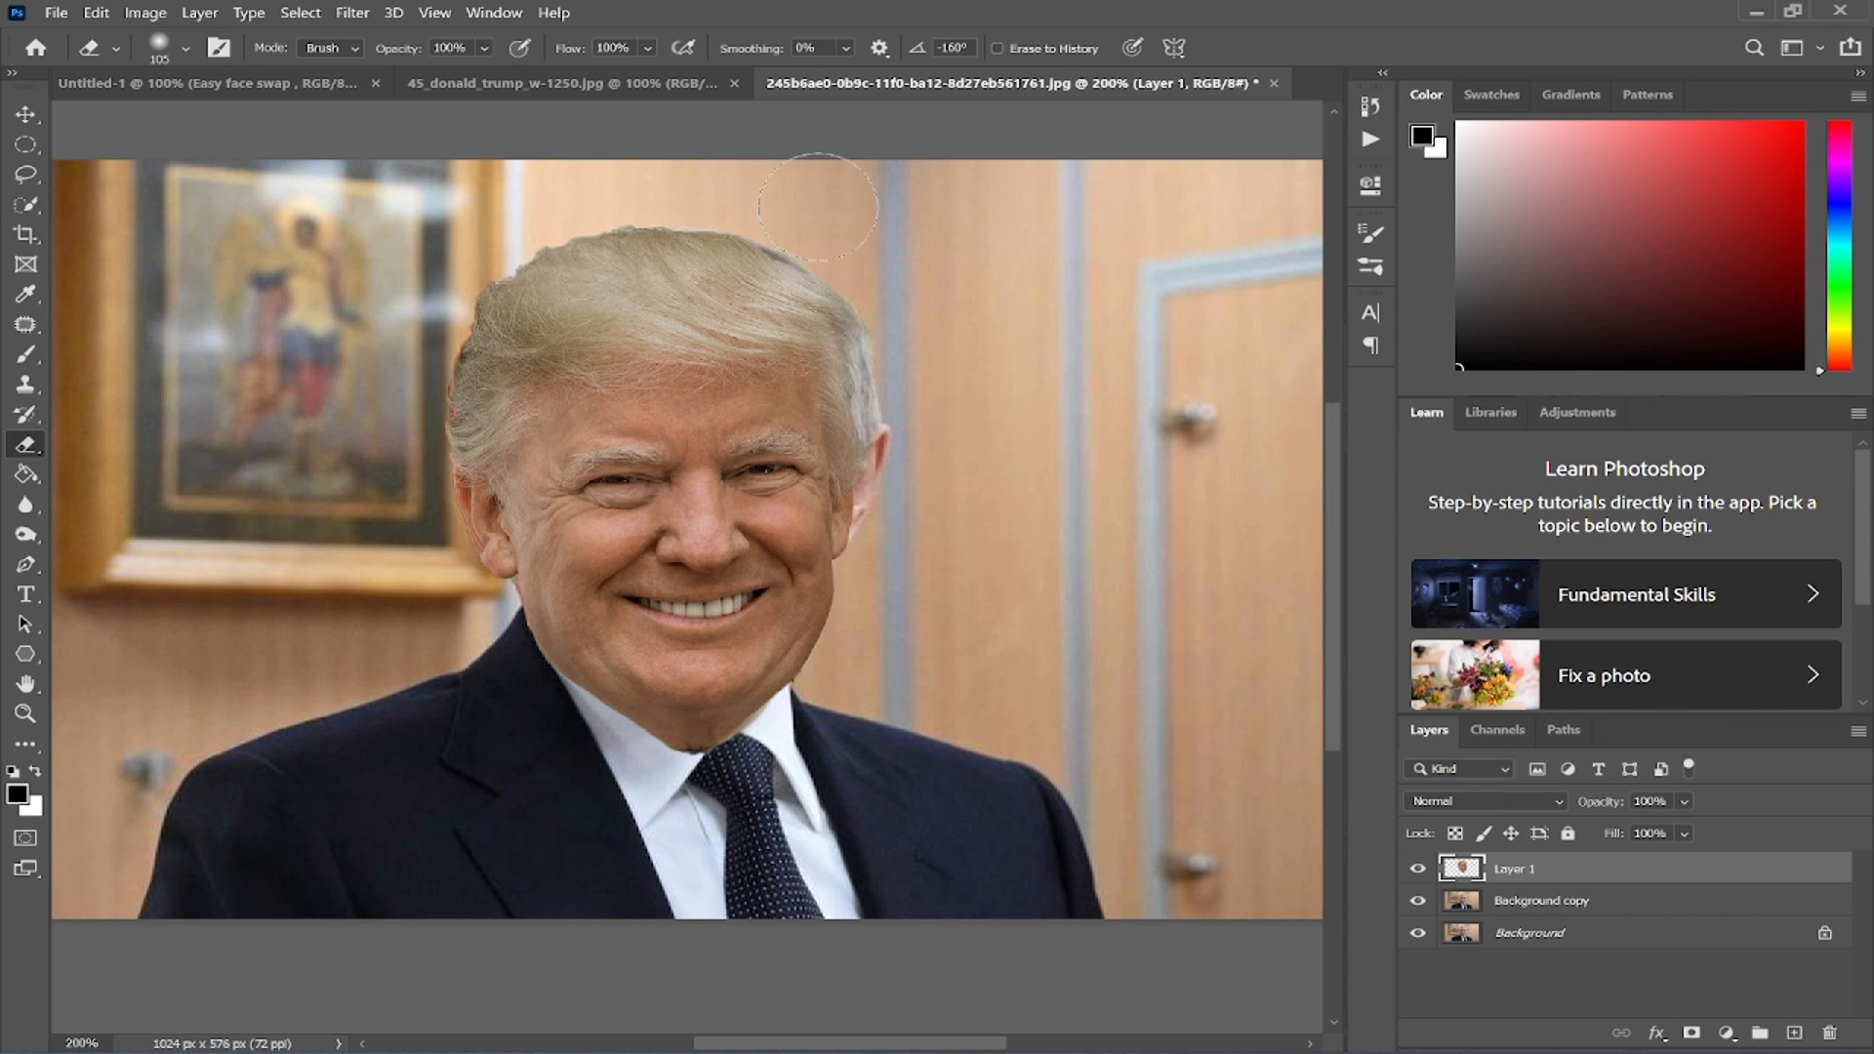
pyautogui.click(1580, 904)
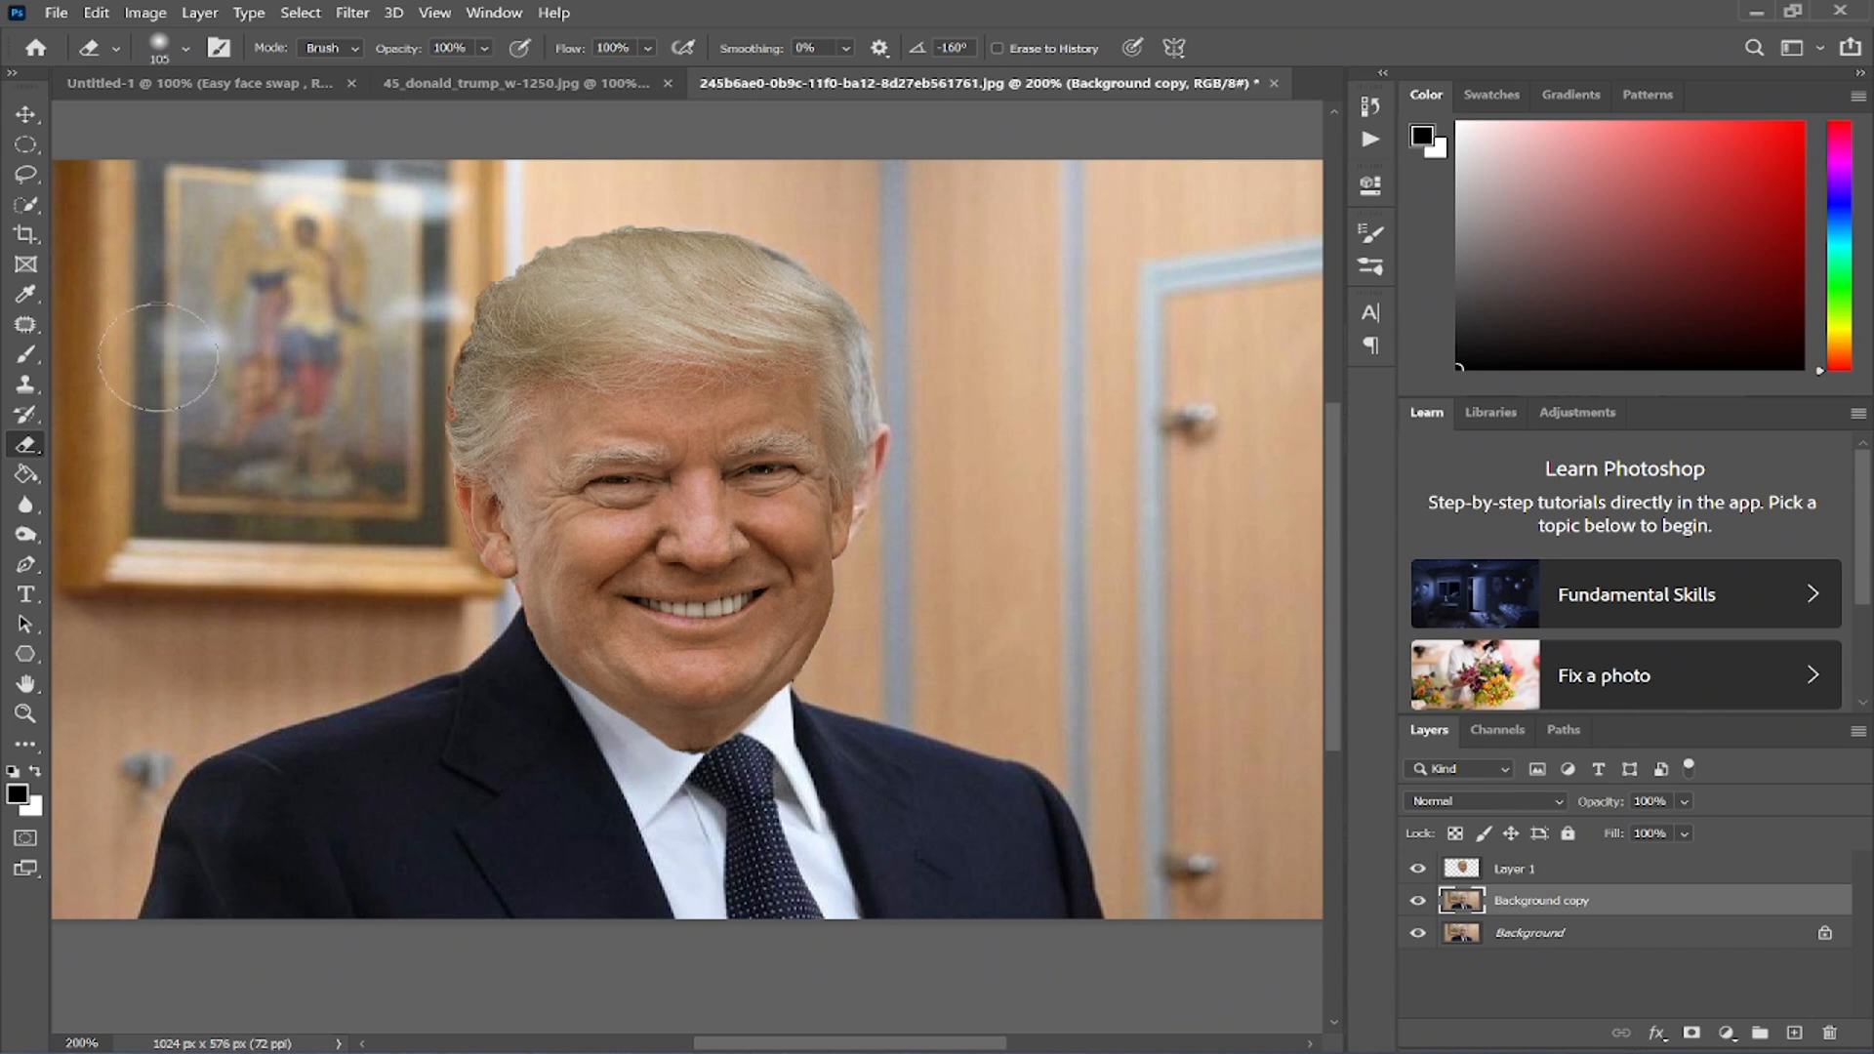
# - Clone background over the original hair outline on the head's right side using a 58 px, 48% hardness Clone Stamp
pyautogui.click(43, 380)
pyautogui.rightClick(1003, 288)
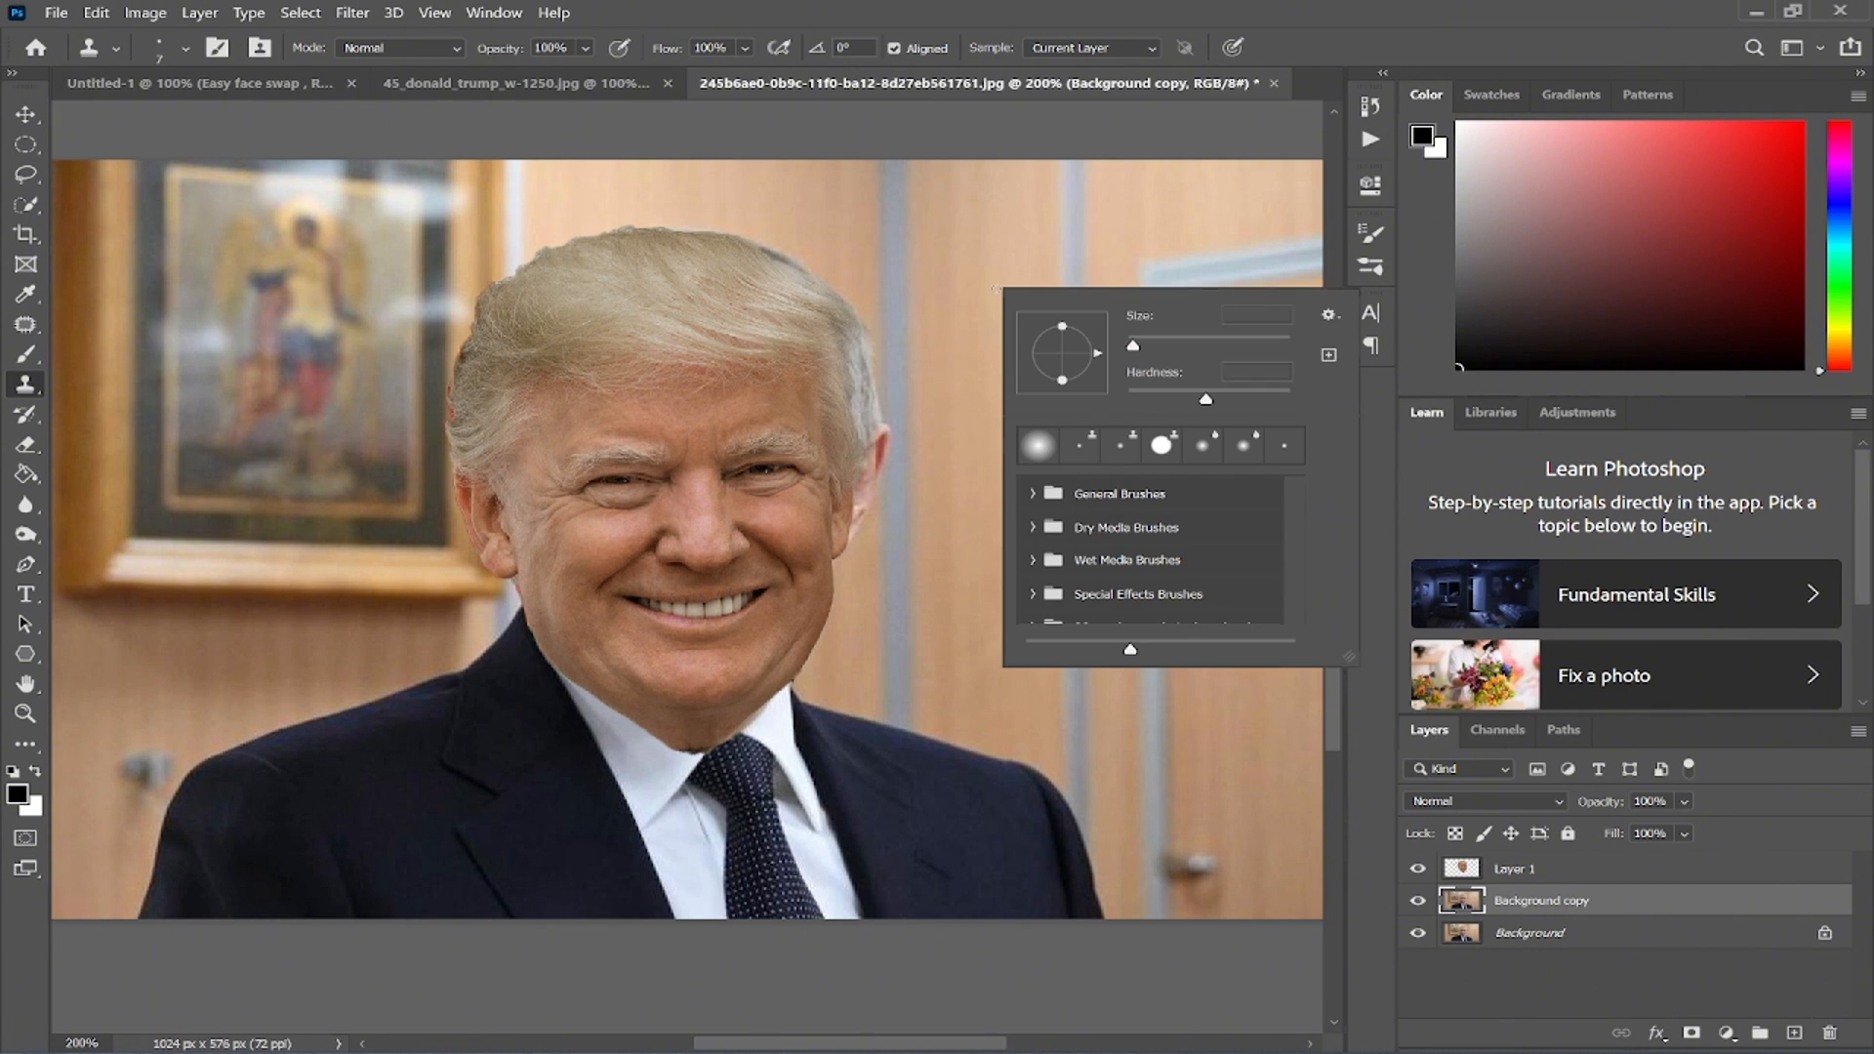
pyautogui.click(1176, 341)
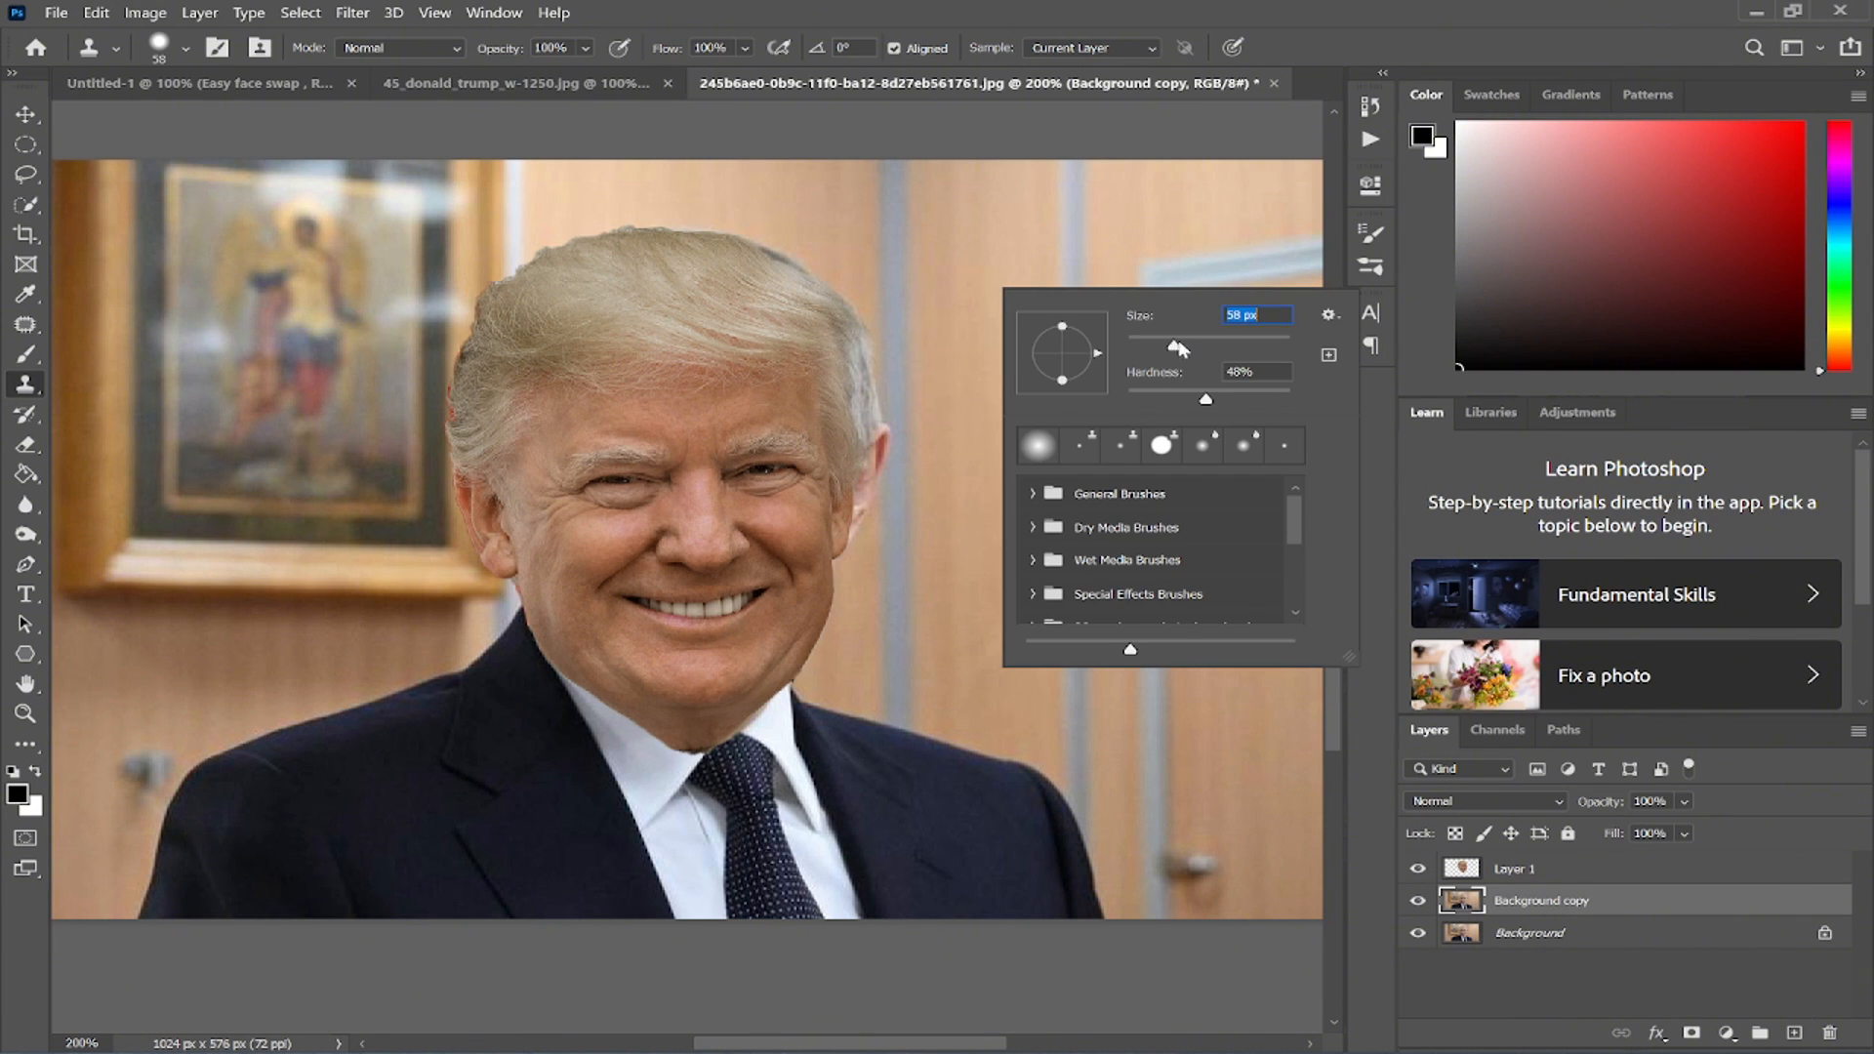
pyautogui.keyDown('alt'); pyautogui.click(890, 246); pyautogui.keyUp('alt')
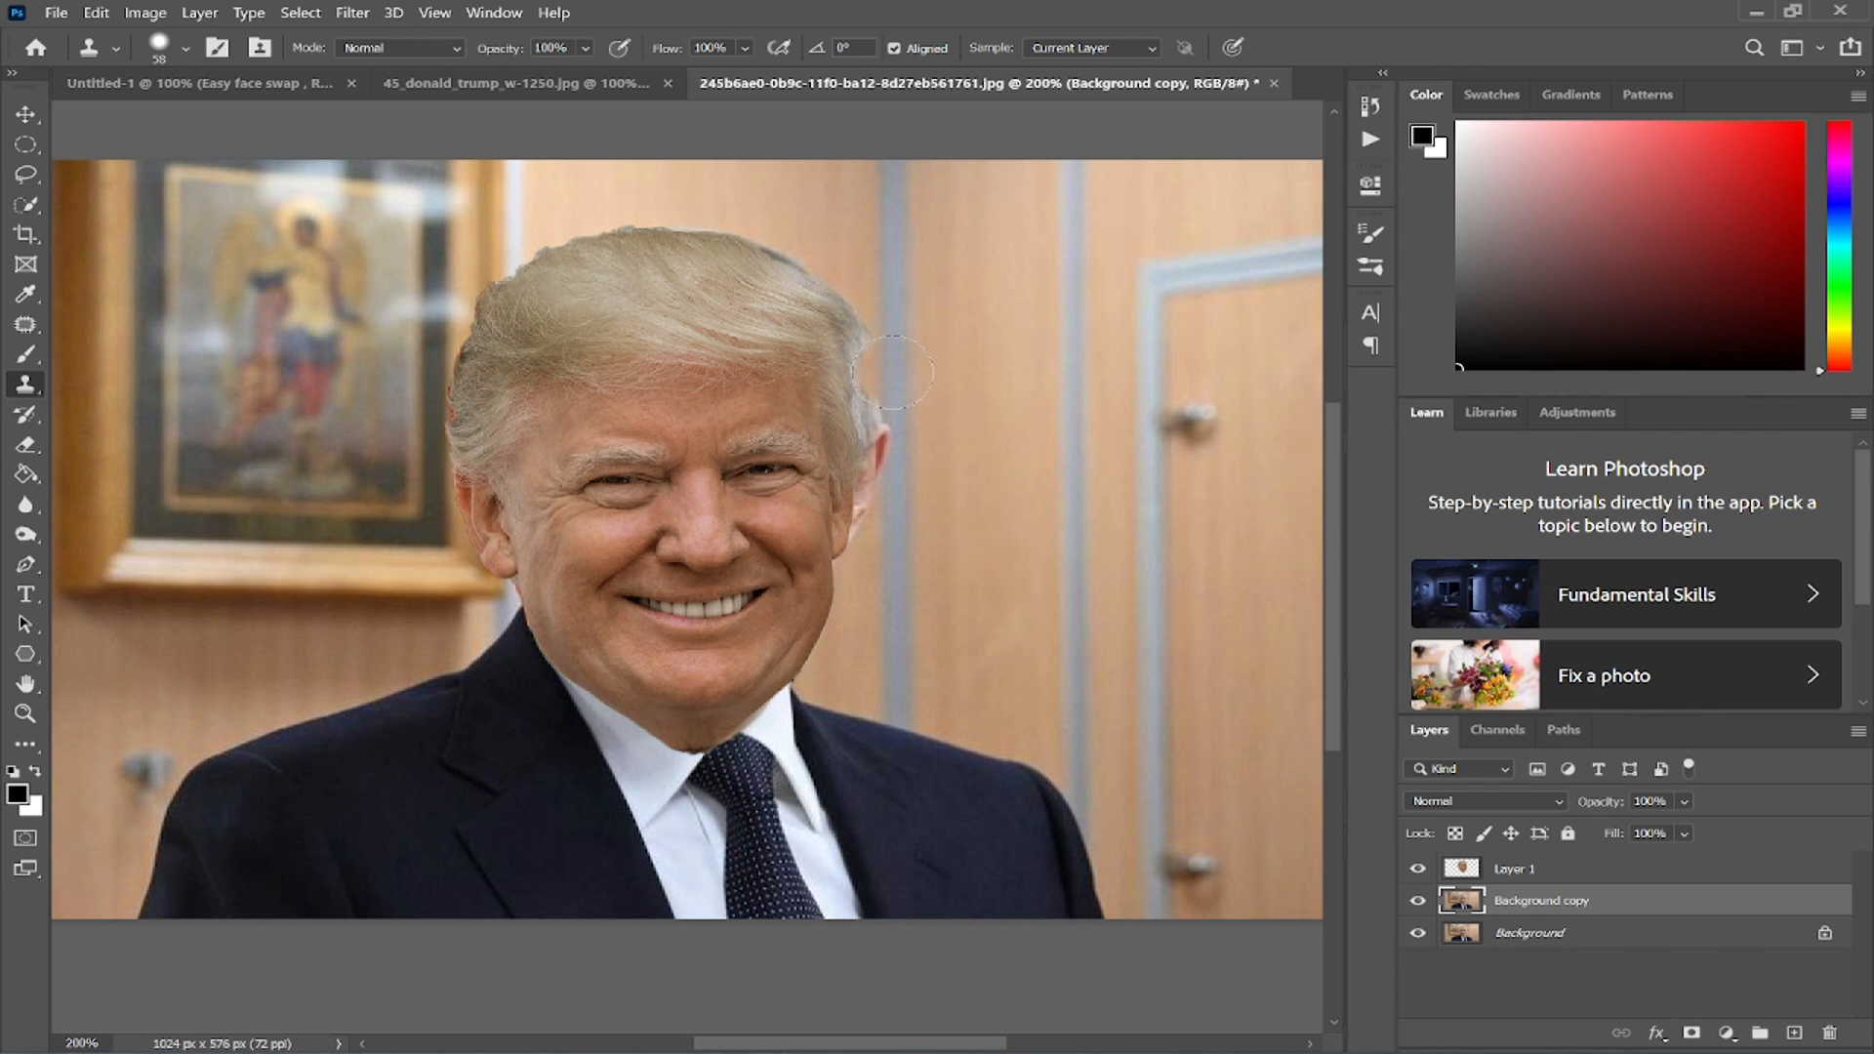
pyautogui.moveTo(892, 368)
pyautogui.mouseDown()
pyautogui.moveTo(826, 324)
pyautogui.moveTo(859, 441)
pyautogui.moveTo(857, 419)
pyautogui.moveTo(846, 560)
pyautogui.mouseUp()
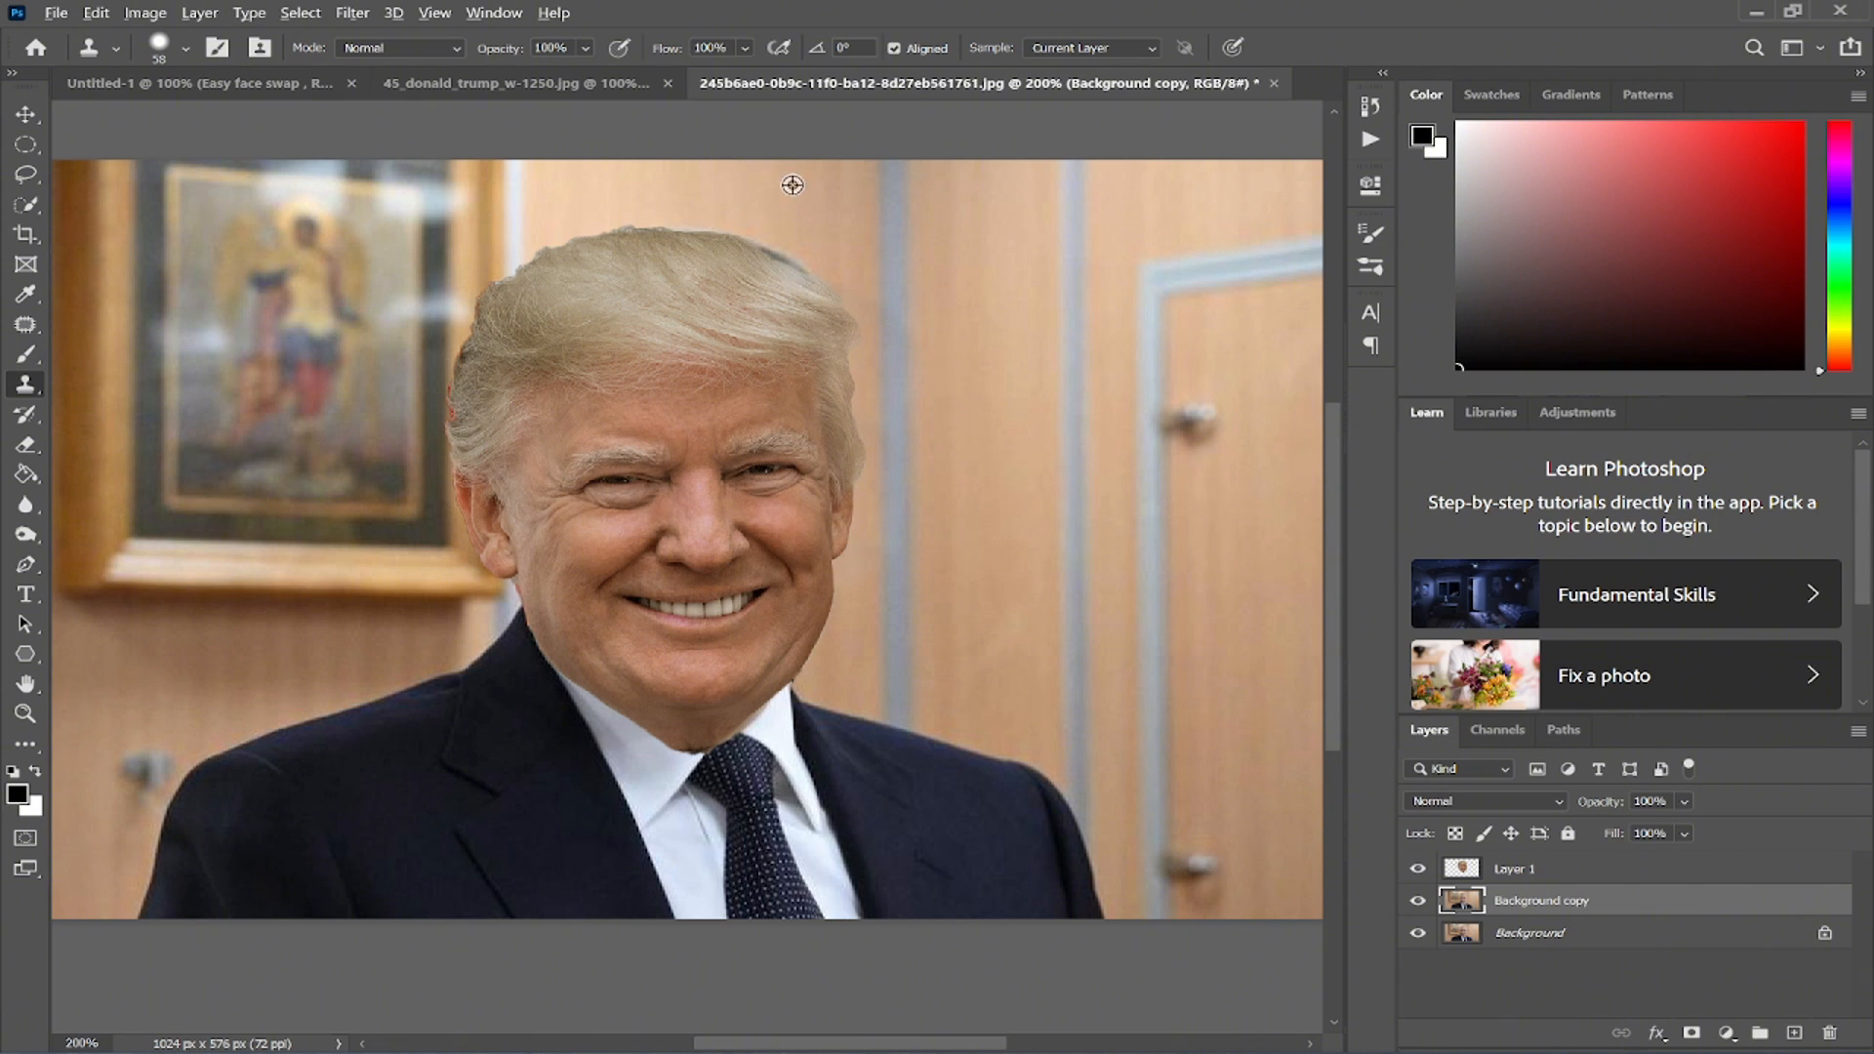
# - Clone background over the leftover hair edges above and to the left of the head
pyautogui.keyDown('alt'); pyautogui.click(782, 208); pyautogui.keyUp('alt')
pyautogui.moveTo(792, 264); pyautogui.dragTo(718, 244)
pyautogui.keyDown('alt'); pyautogui.click(598, 195); pyautogui.keyUp('alt')
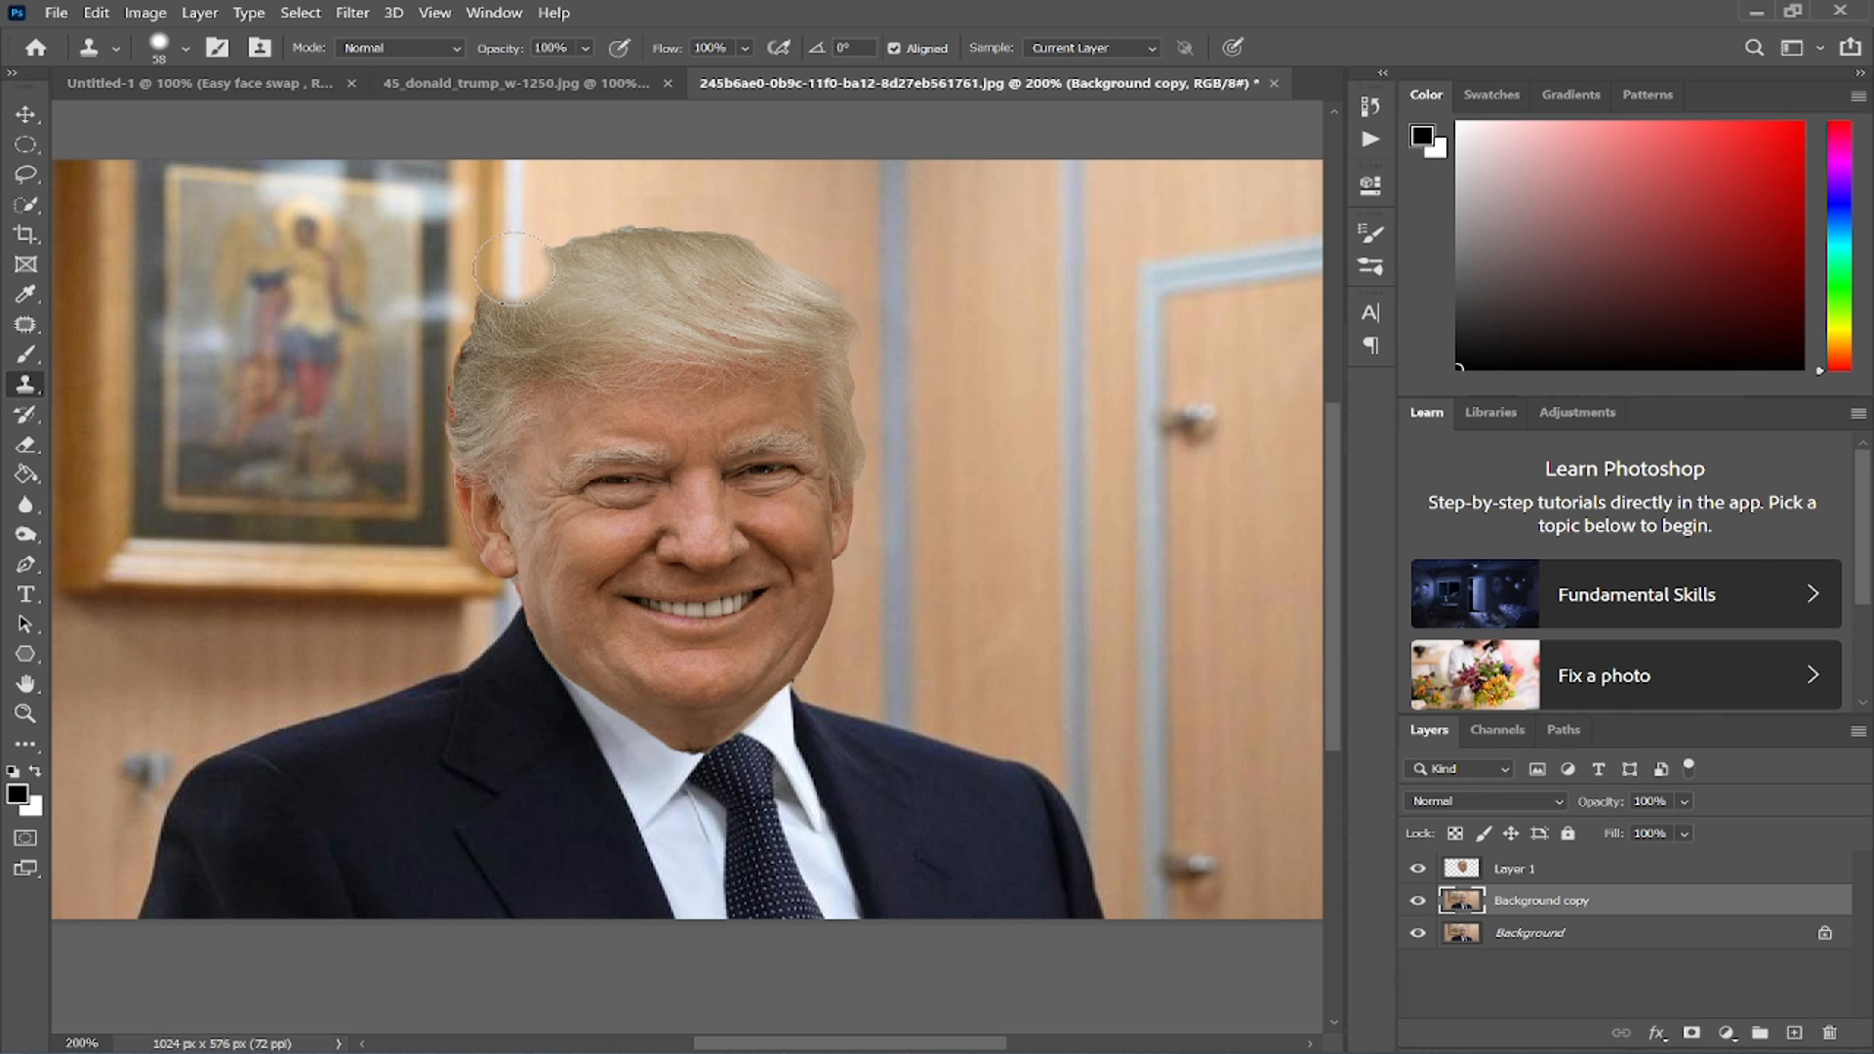
pyautogui.click(515, 268)
pyautogui.click(500, 300)
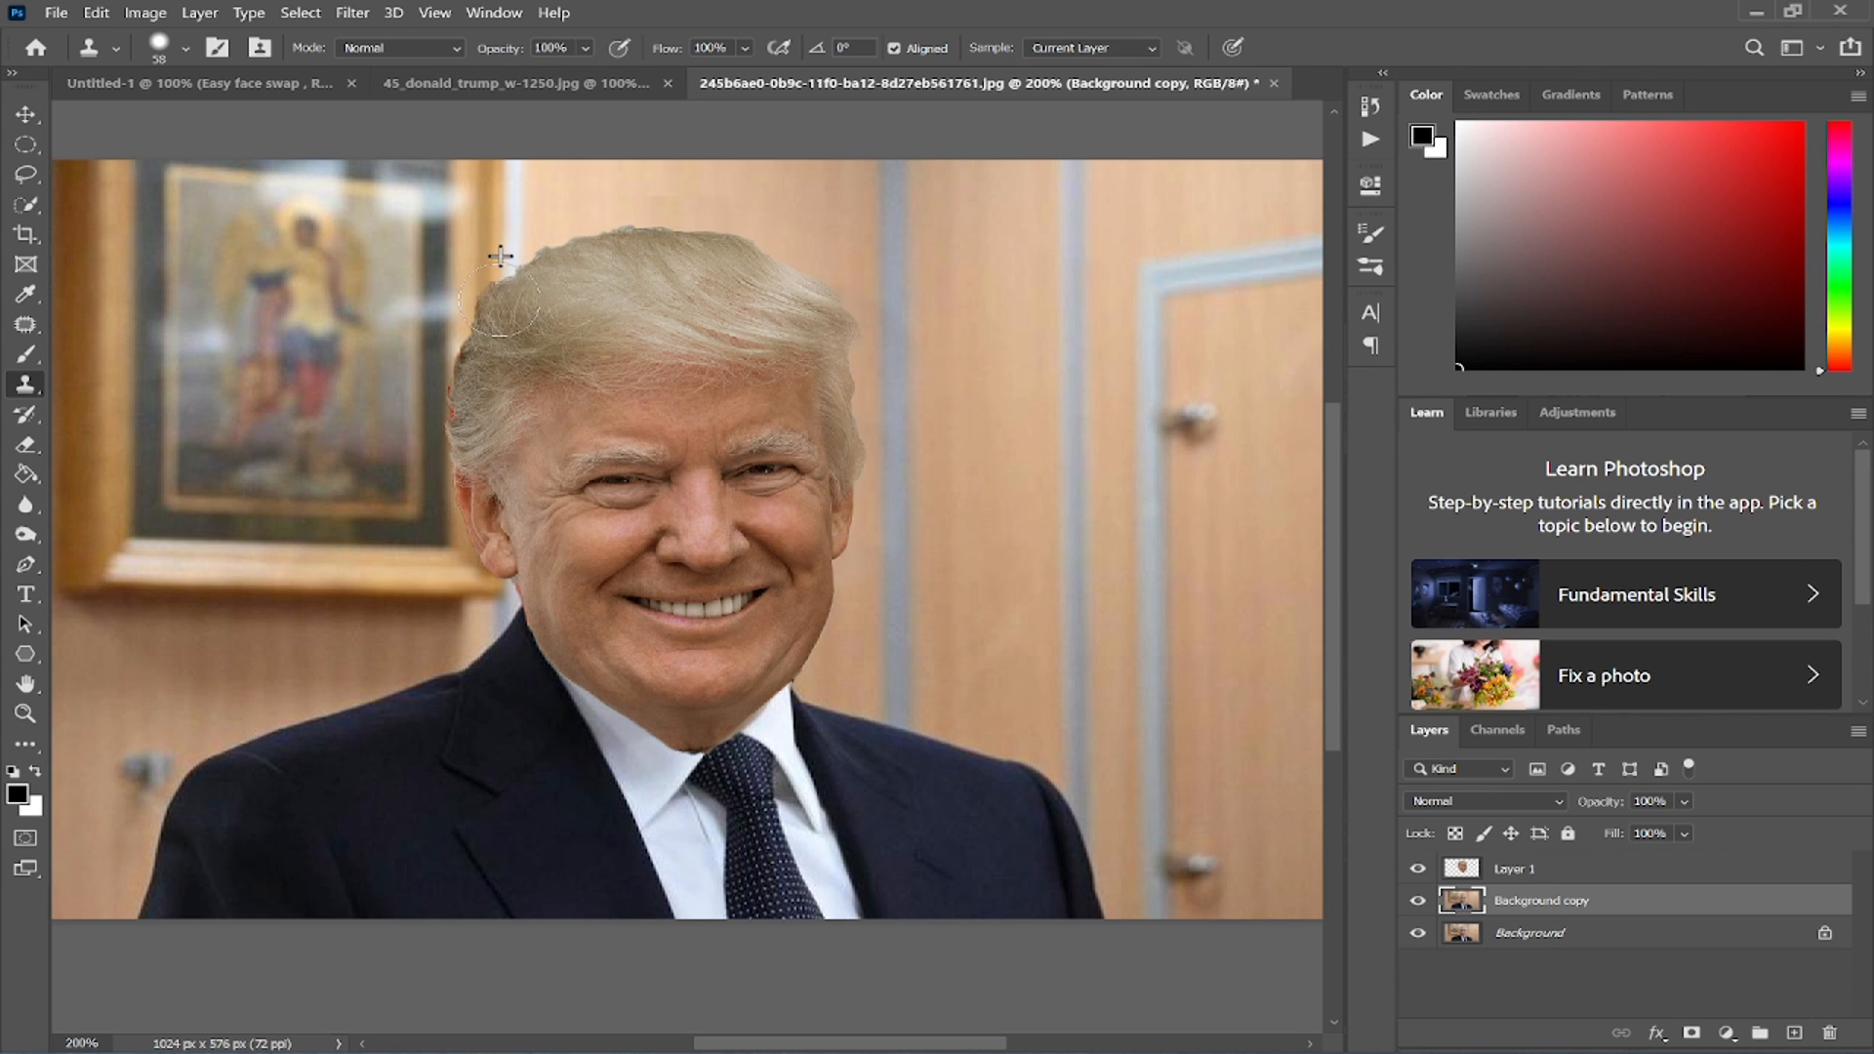
# - Reduce the Clone Stamp to 35 px and clone over the remaining hair near the left temple
pyautogui.press('[')
pyautogui.press('[')
pyautogui.press('[')
pyautogui.press('[')
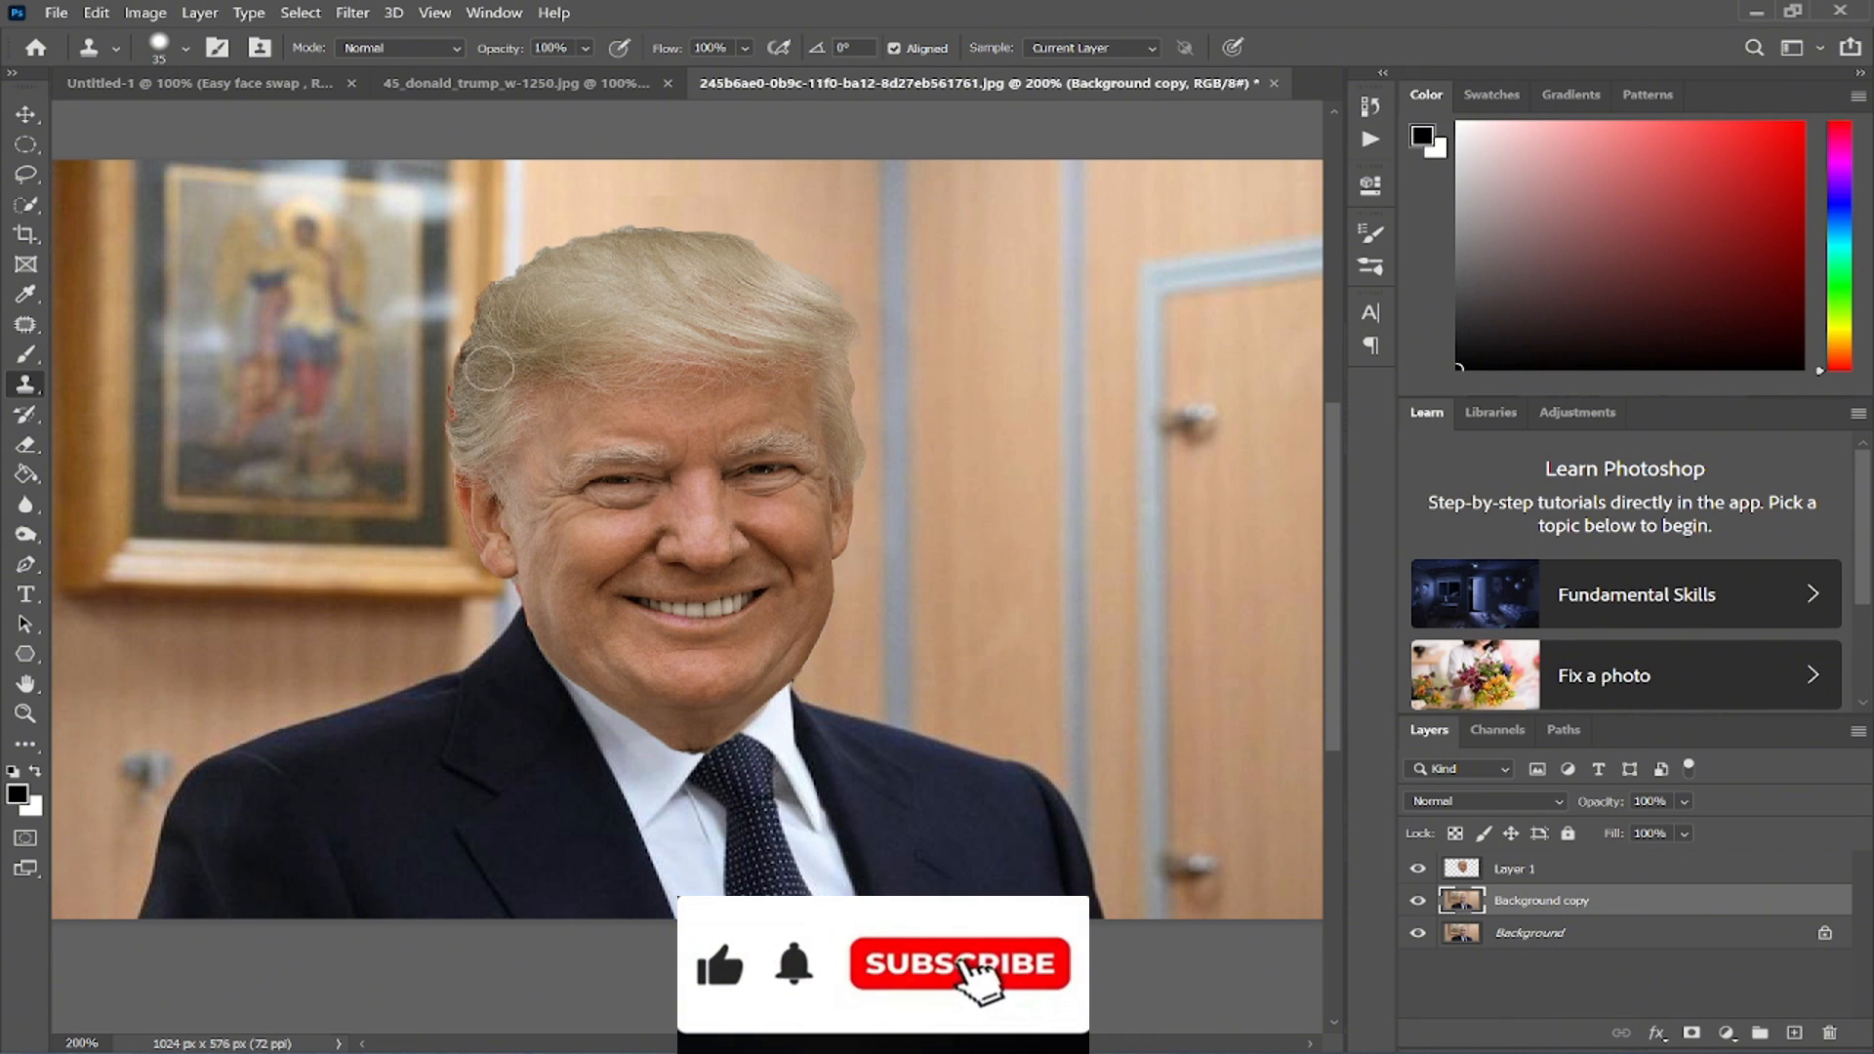
pyautogui.click(481, 487)
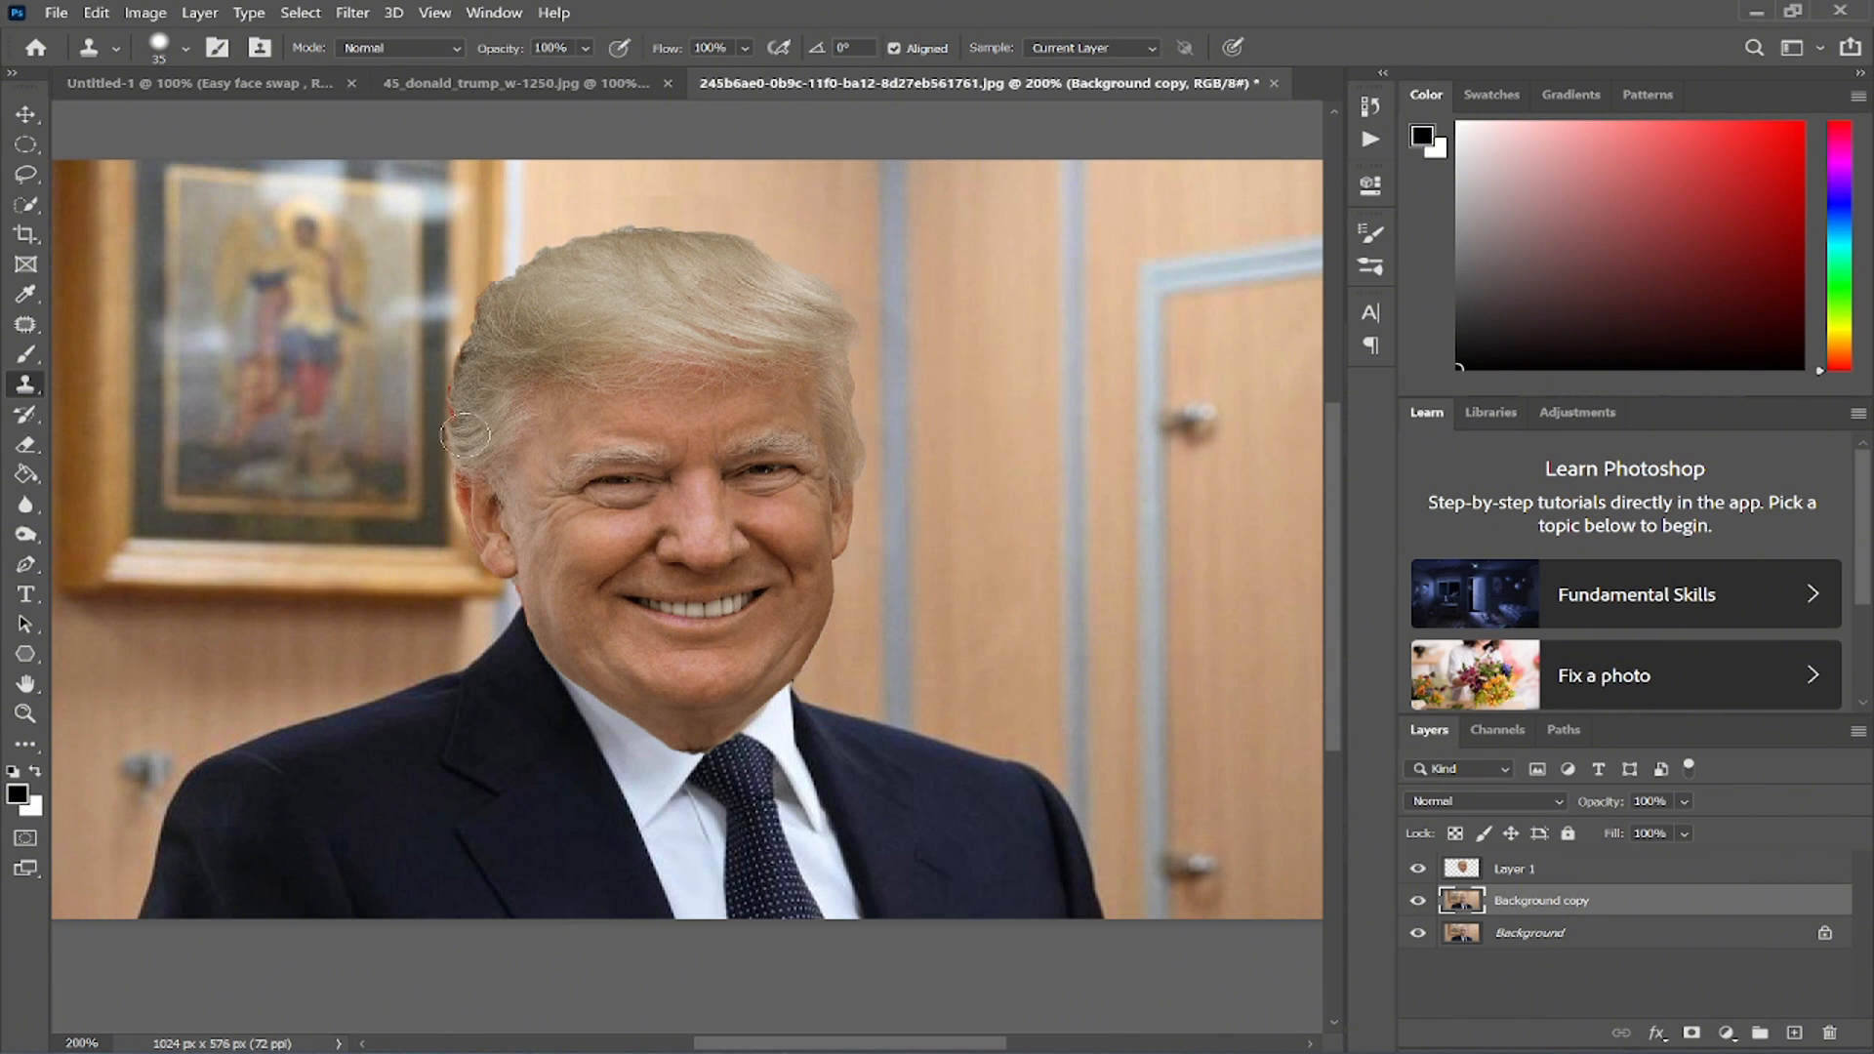
pyautogui.click(485, 490)
pyautogui.click(510, 572)
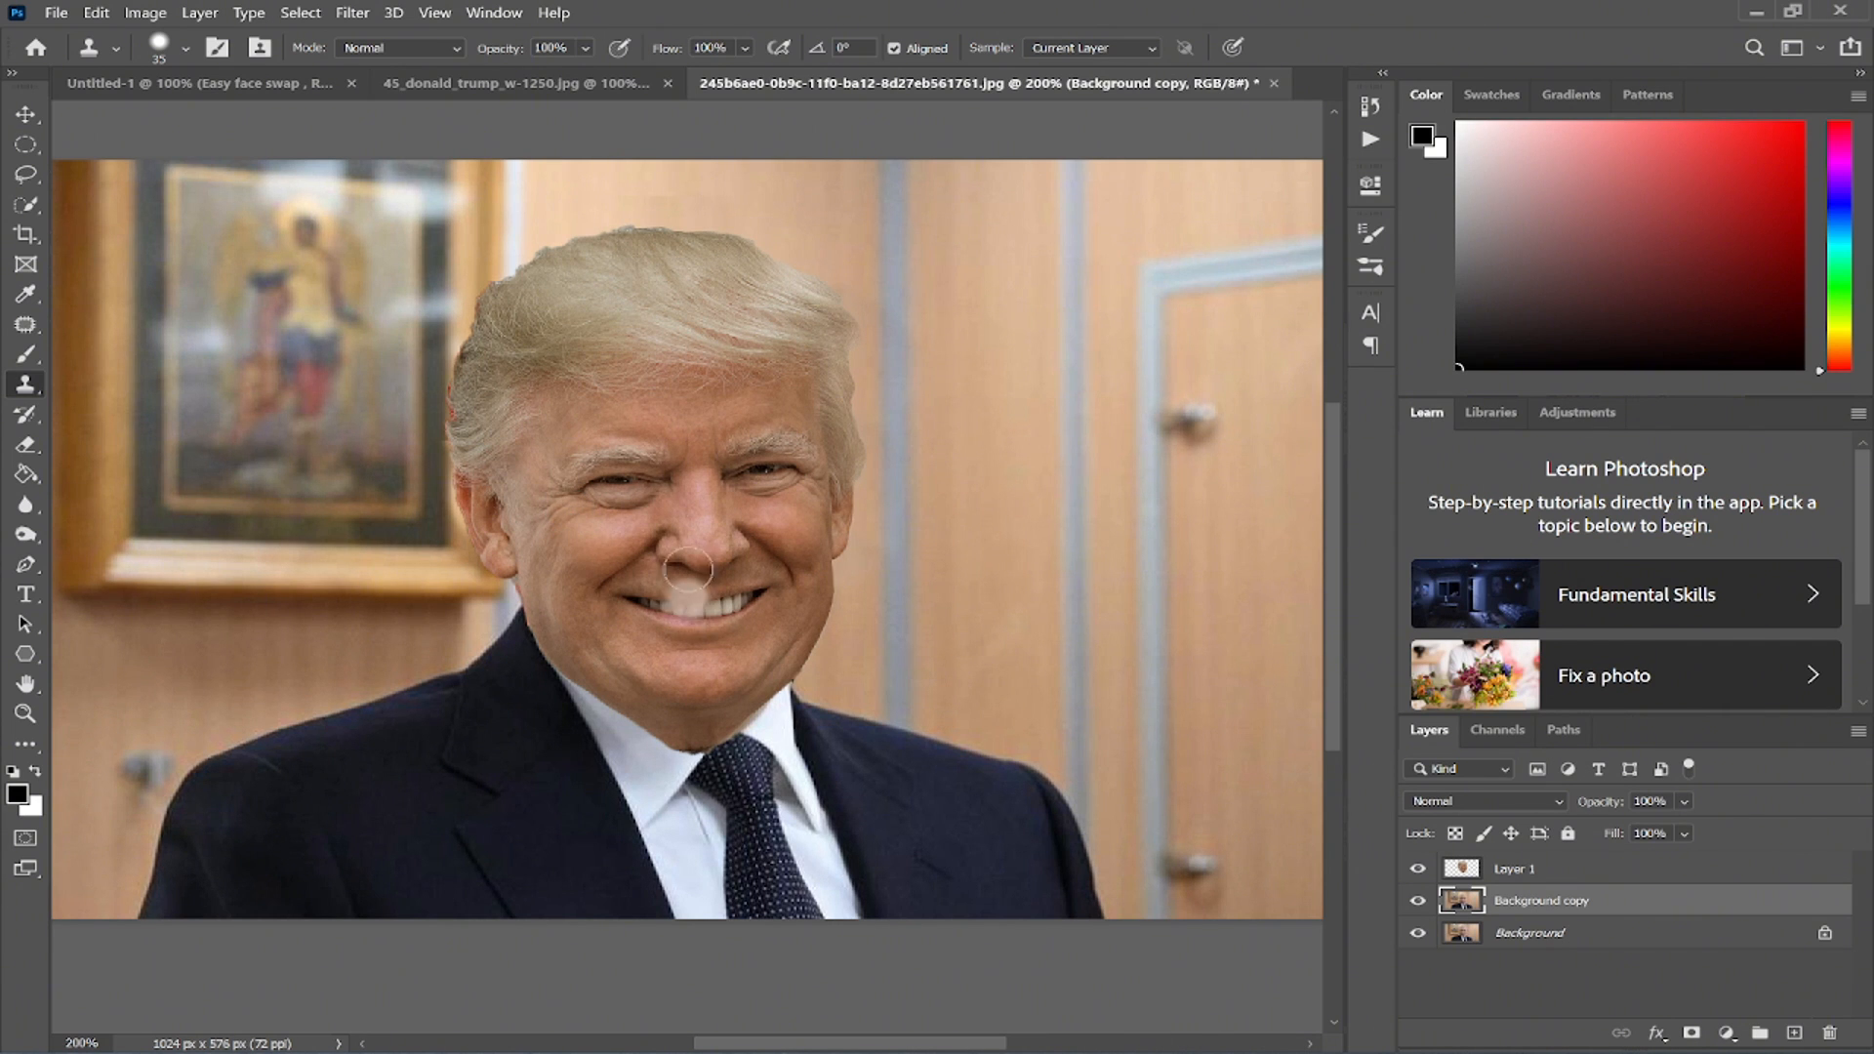
# - Select Layer 1 and set the Eraser brush to 31 px with 43% hardness for softening the head's edges
pyautogui.click(1615, 871)
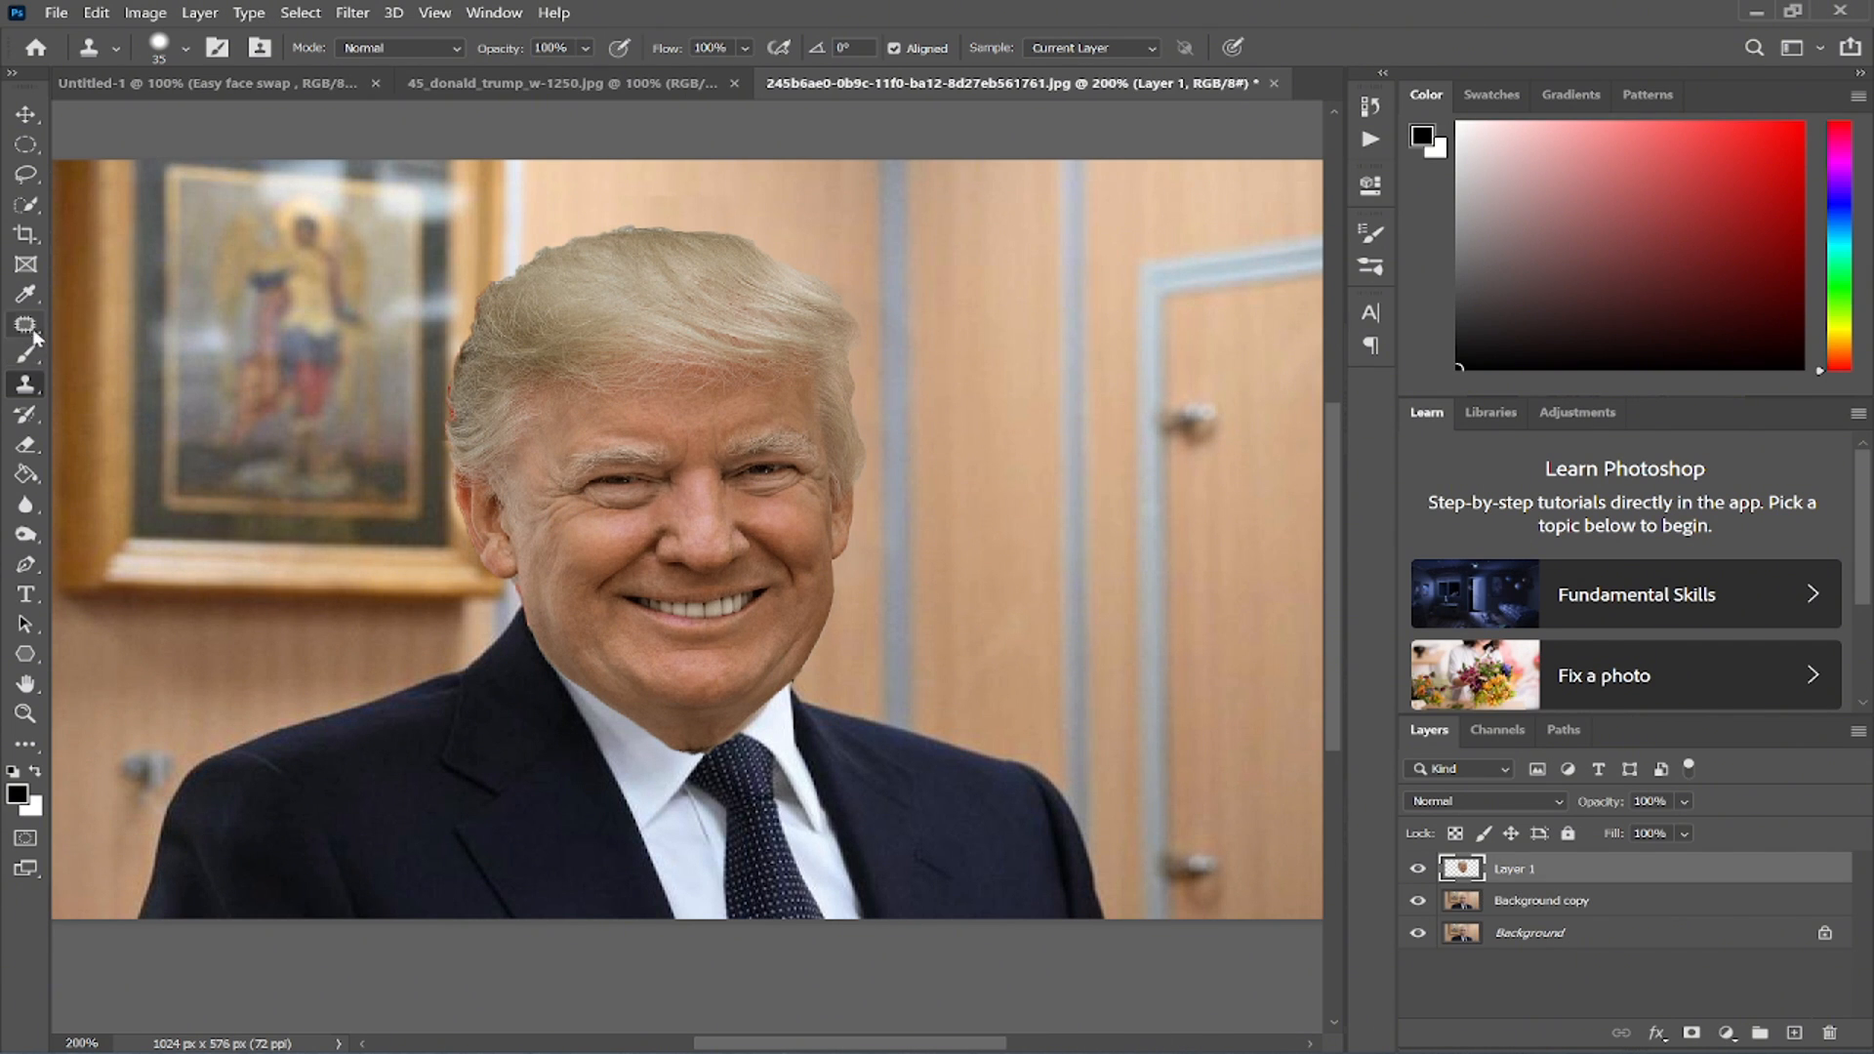
pyautogui.click(28, 446)
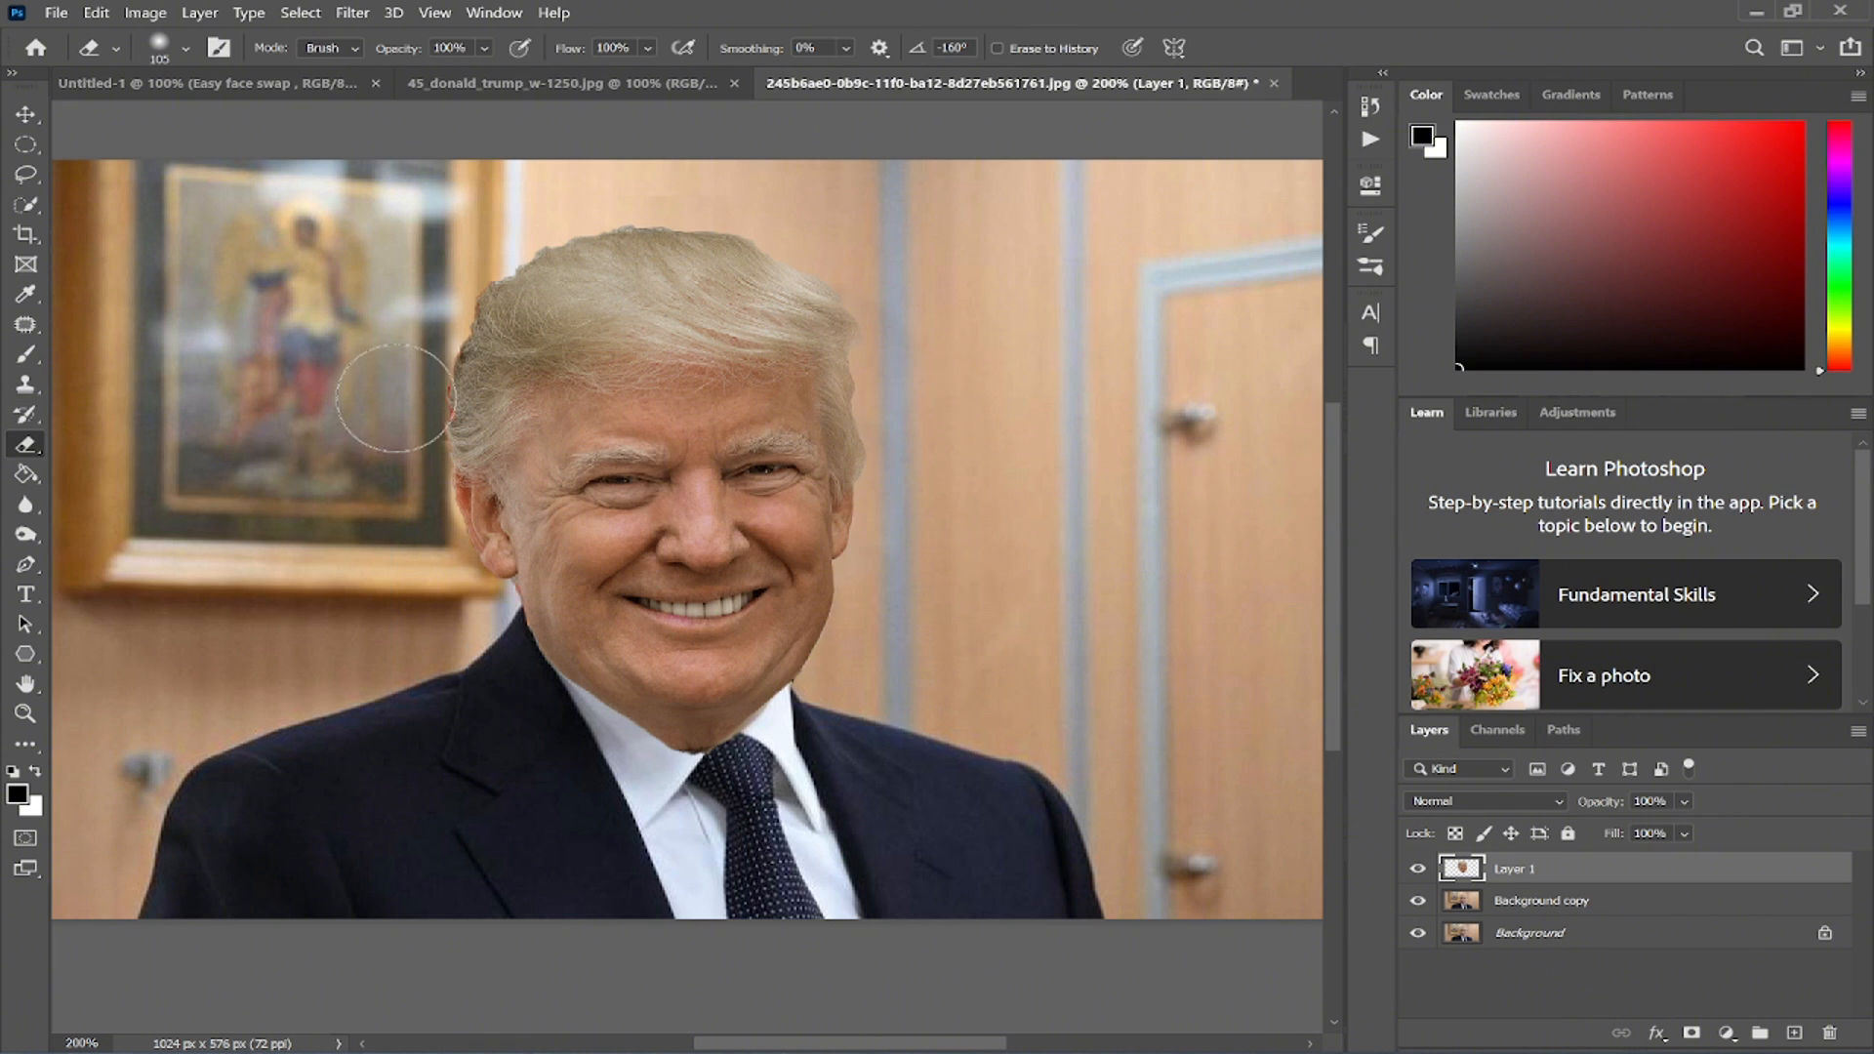
pyautogui.rightClick(667, 429)
pyautogui.moveTo(798, 433)
pyautogui.mouseDown()
pyautogui.moveTo(720, 435)
pyautogui.moveTo(750, 435)
pyautogui.mouseUp()
pyautogui.click(433, 336)
pyautogui.rightClick(431, 344)
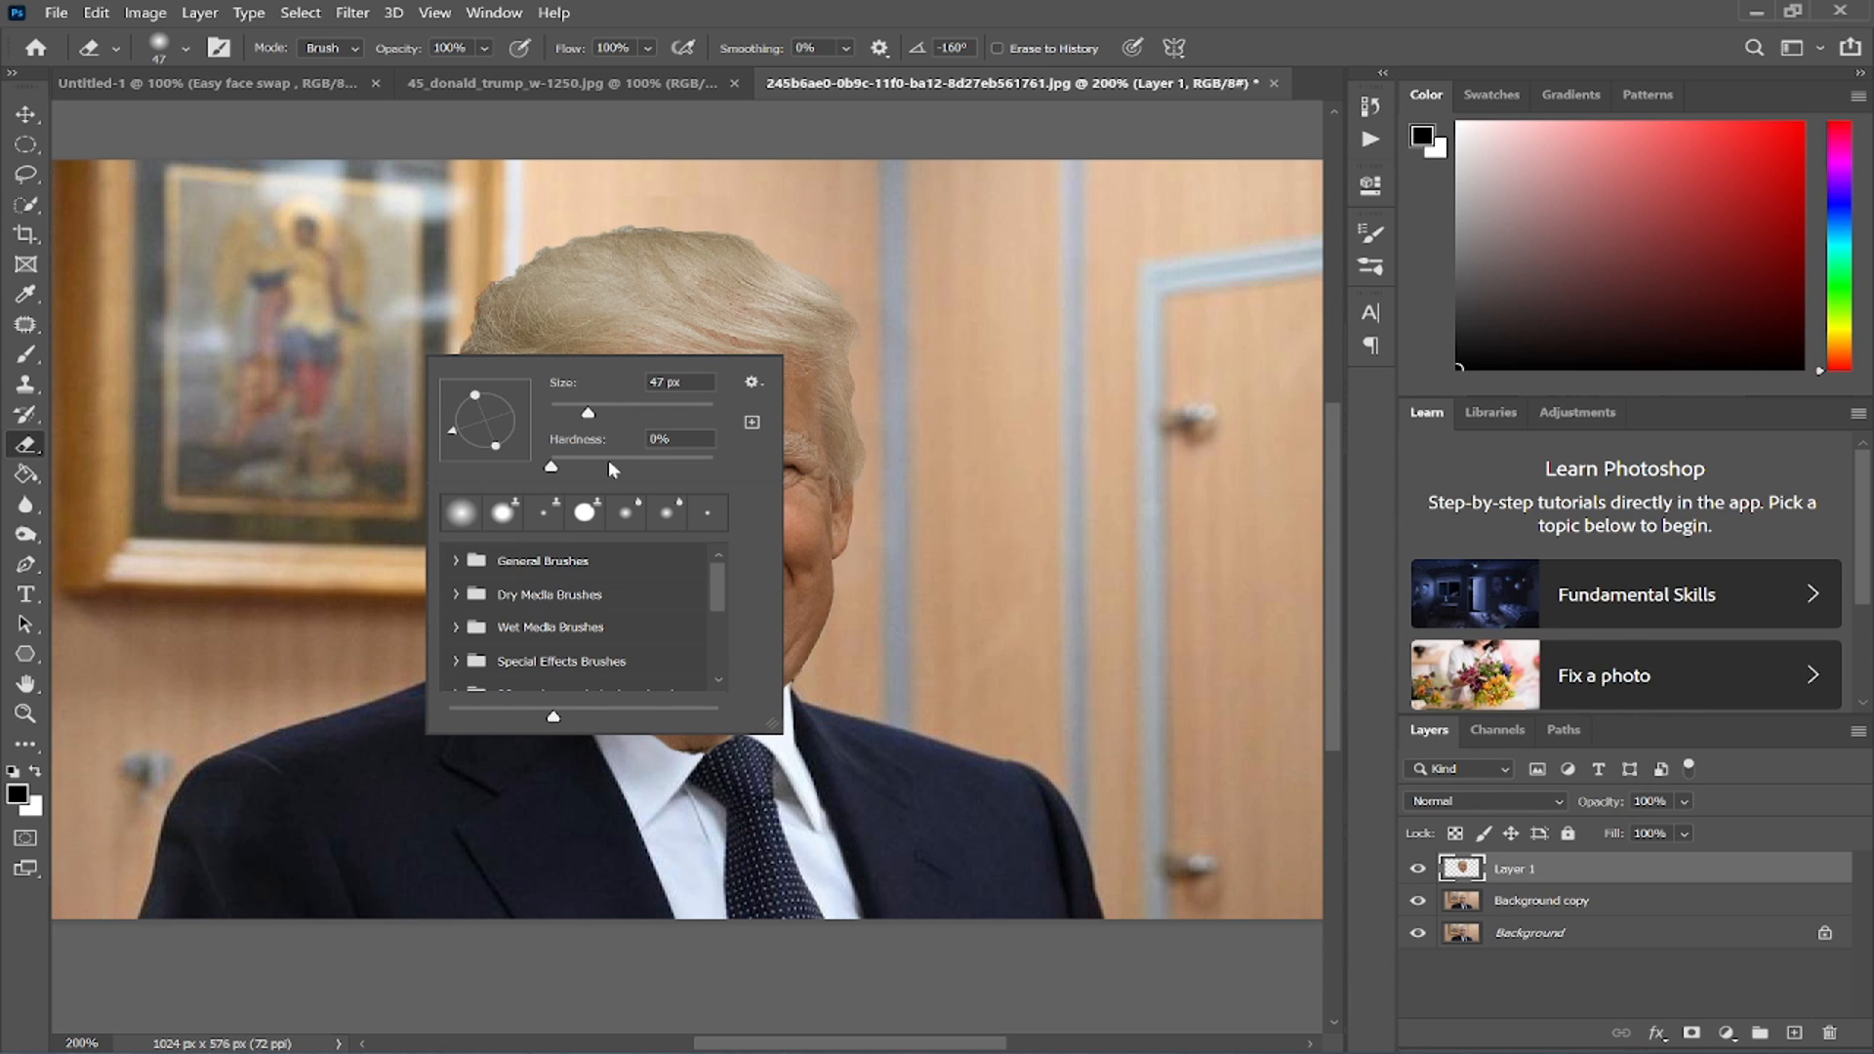
pyautogui.click(425, 346)
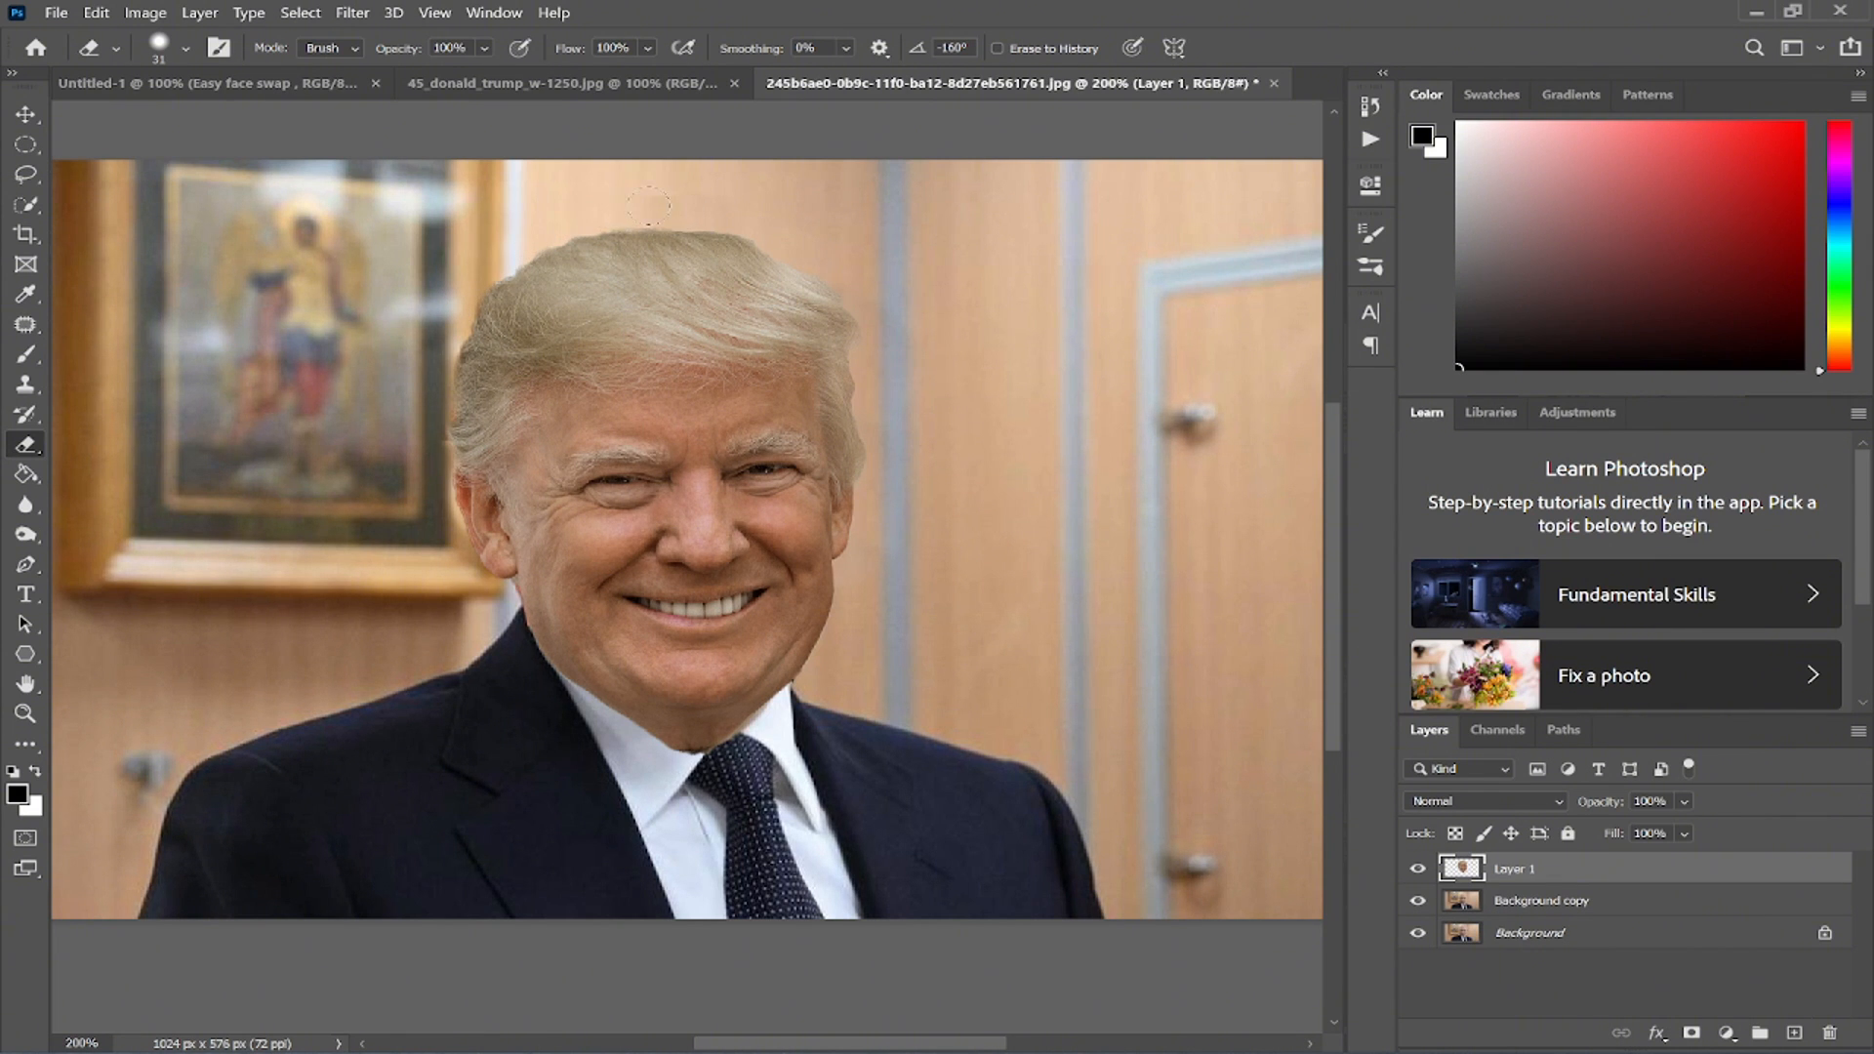
pyautogui.rightClick(569, 213)
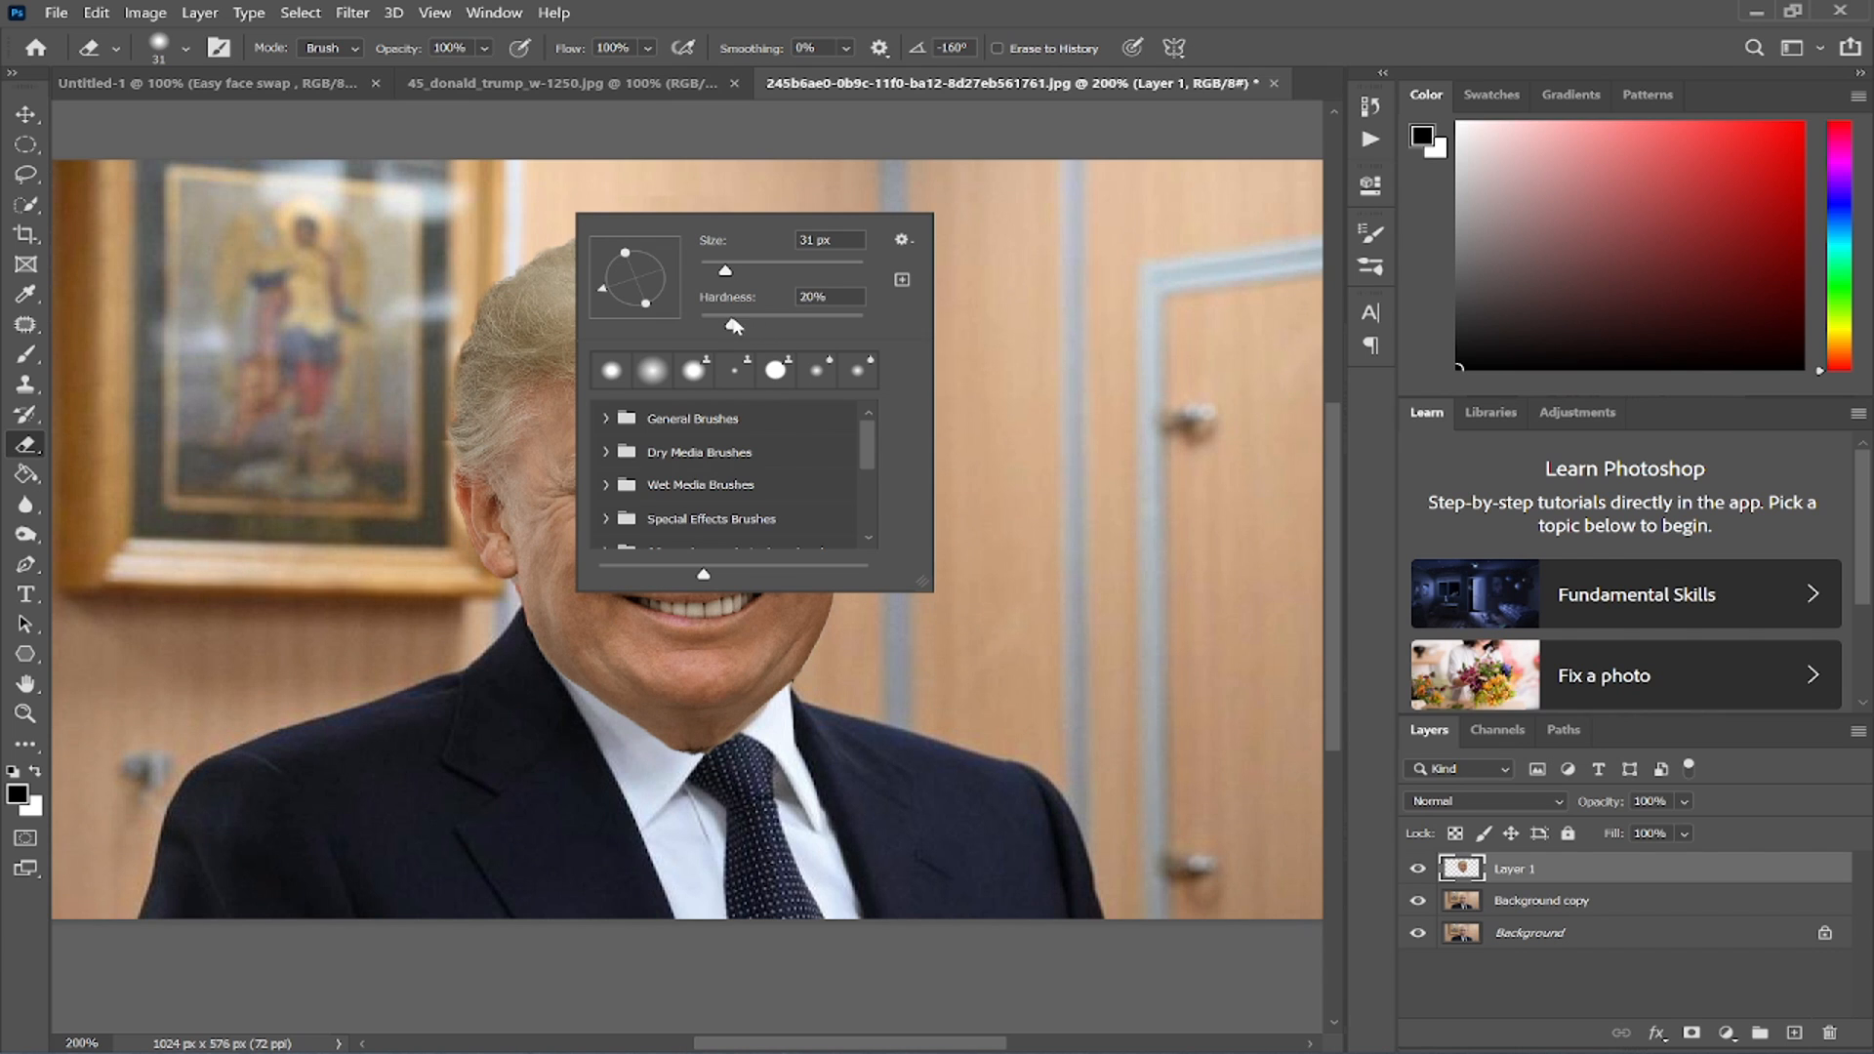
pyautogui.click(572, 187)
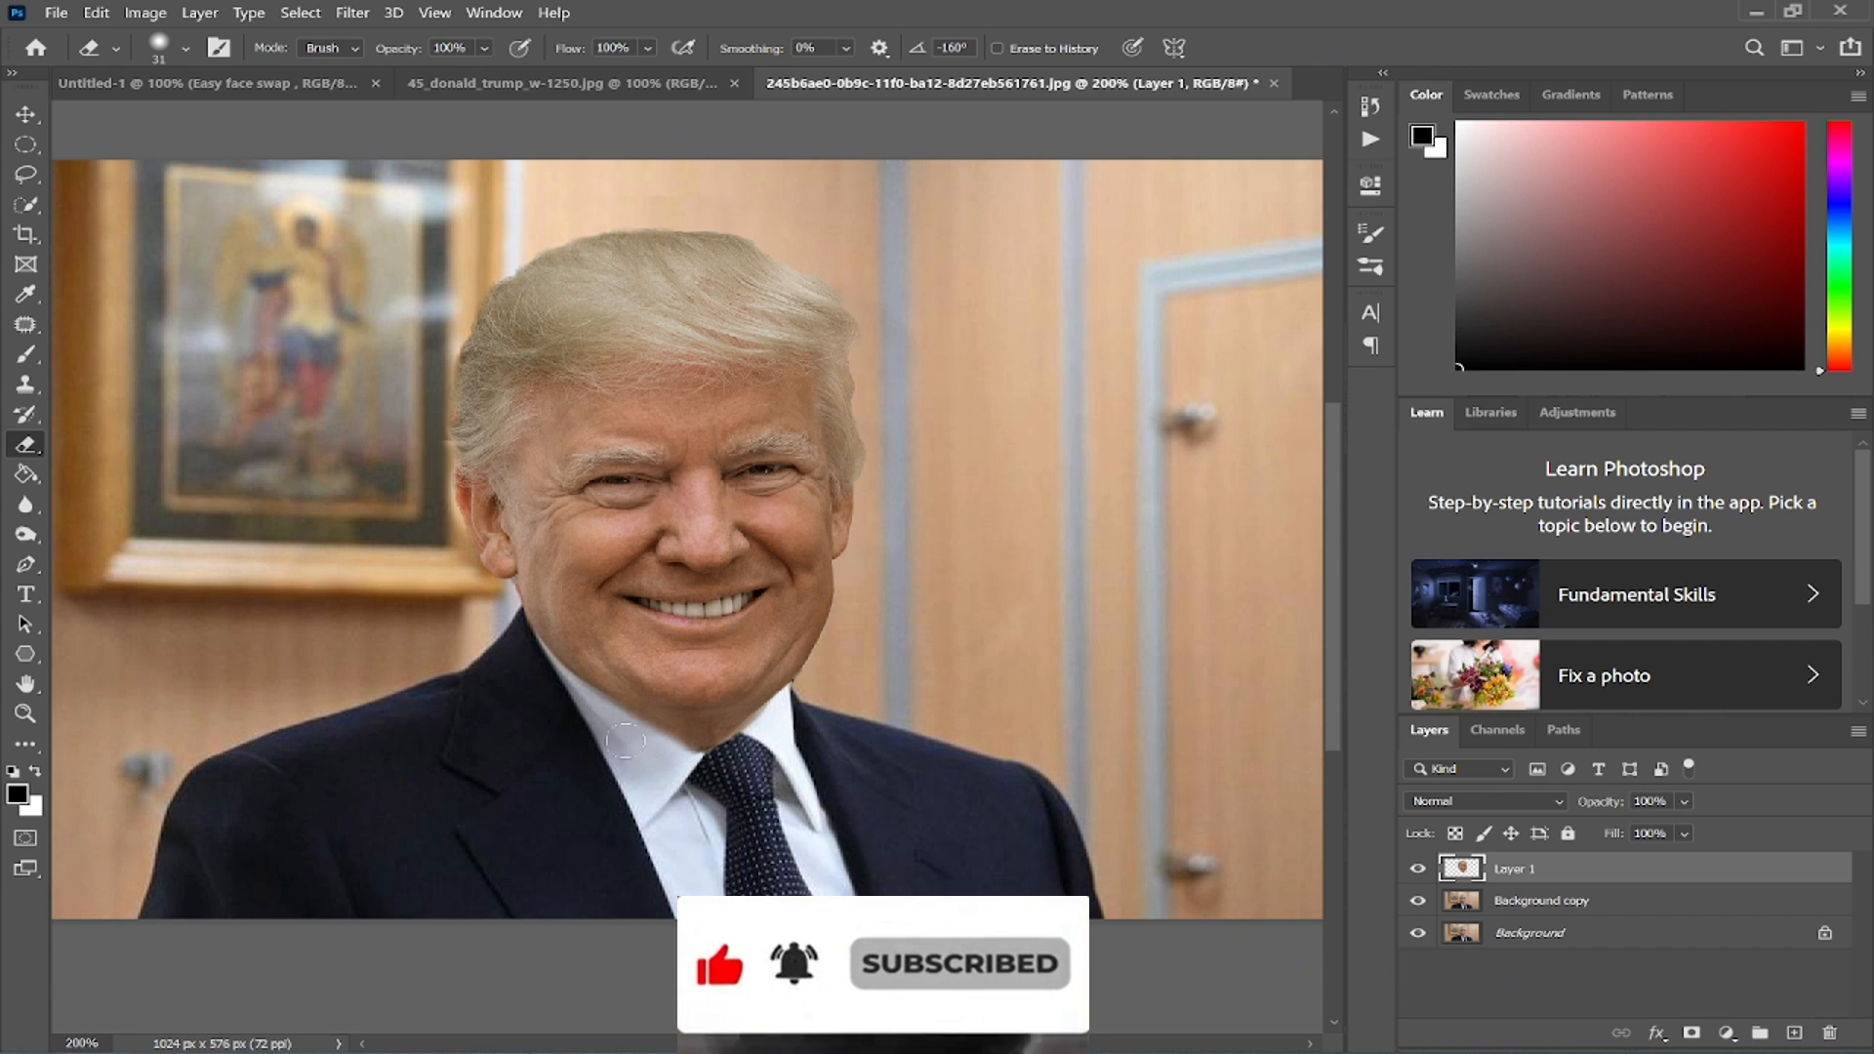
pyautogui.rightClick(584, 714)
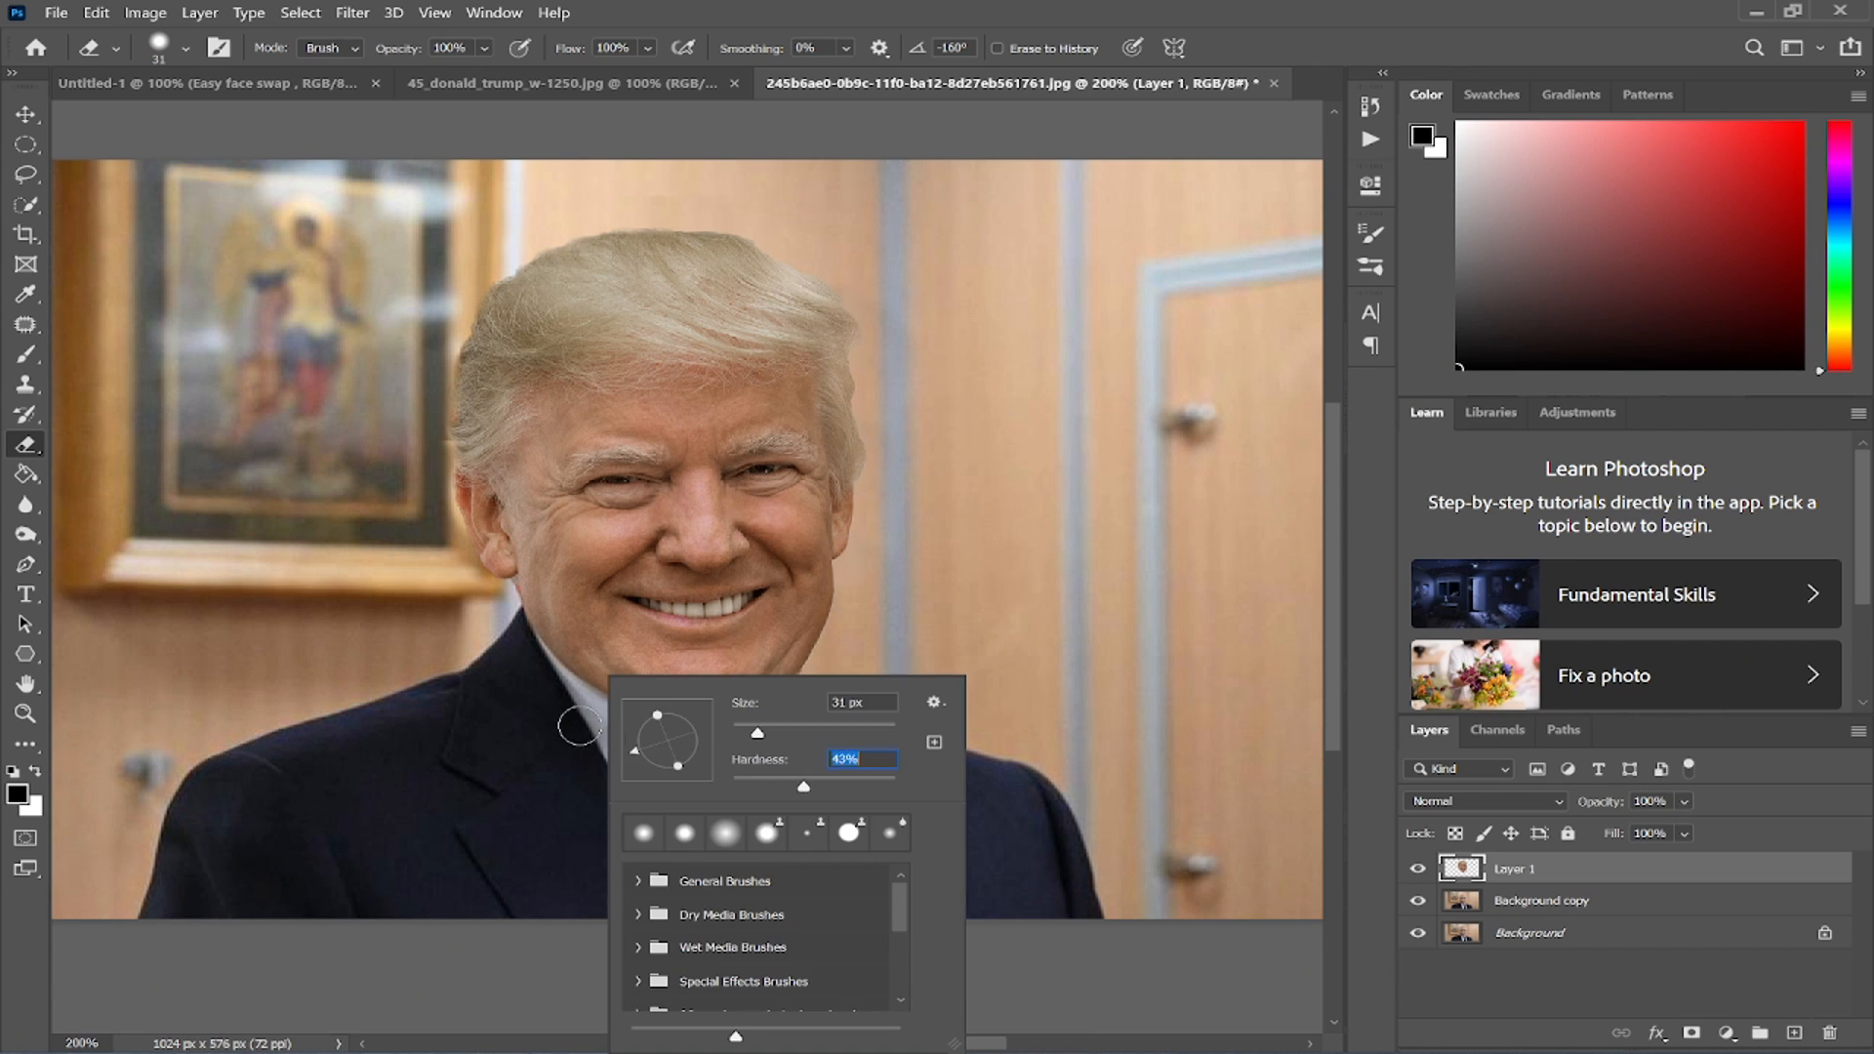
pyautogui.press('Return')
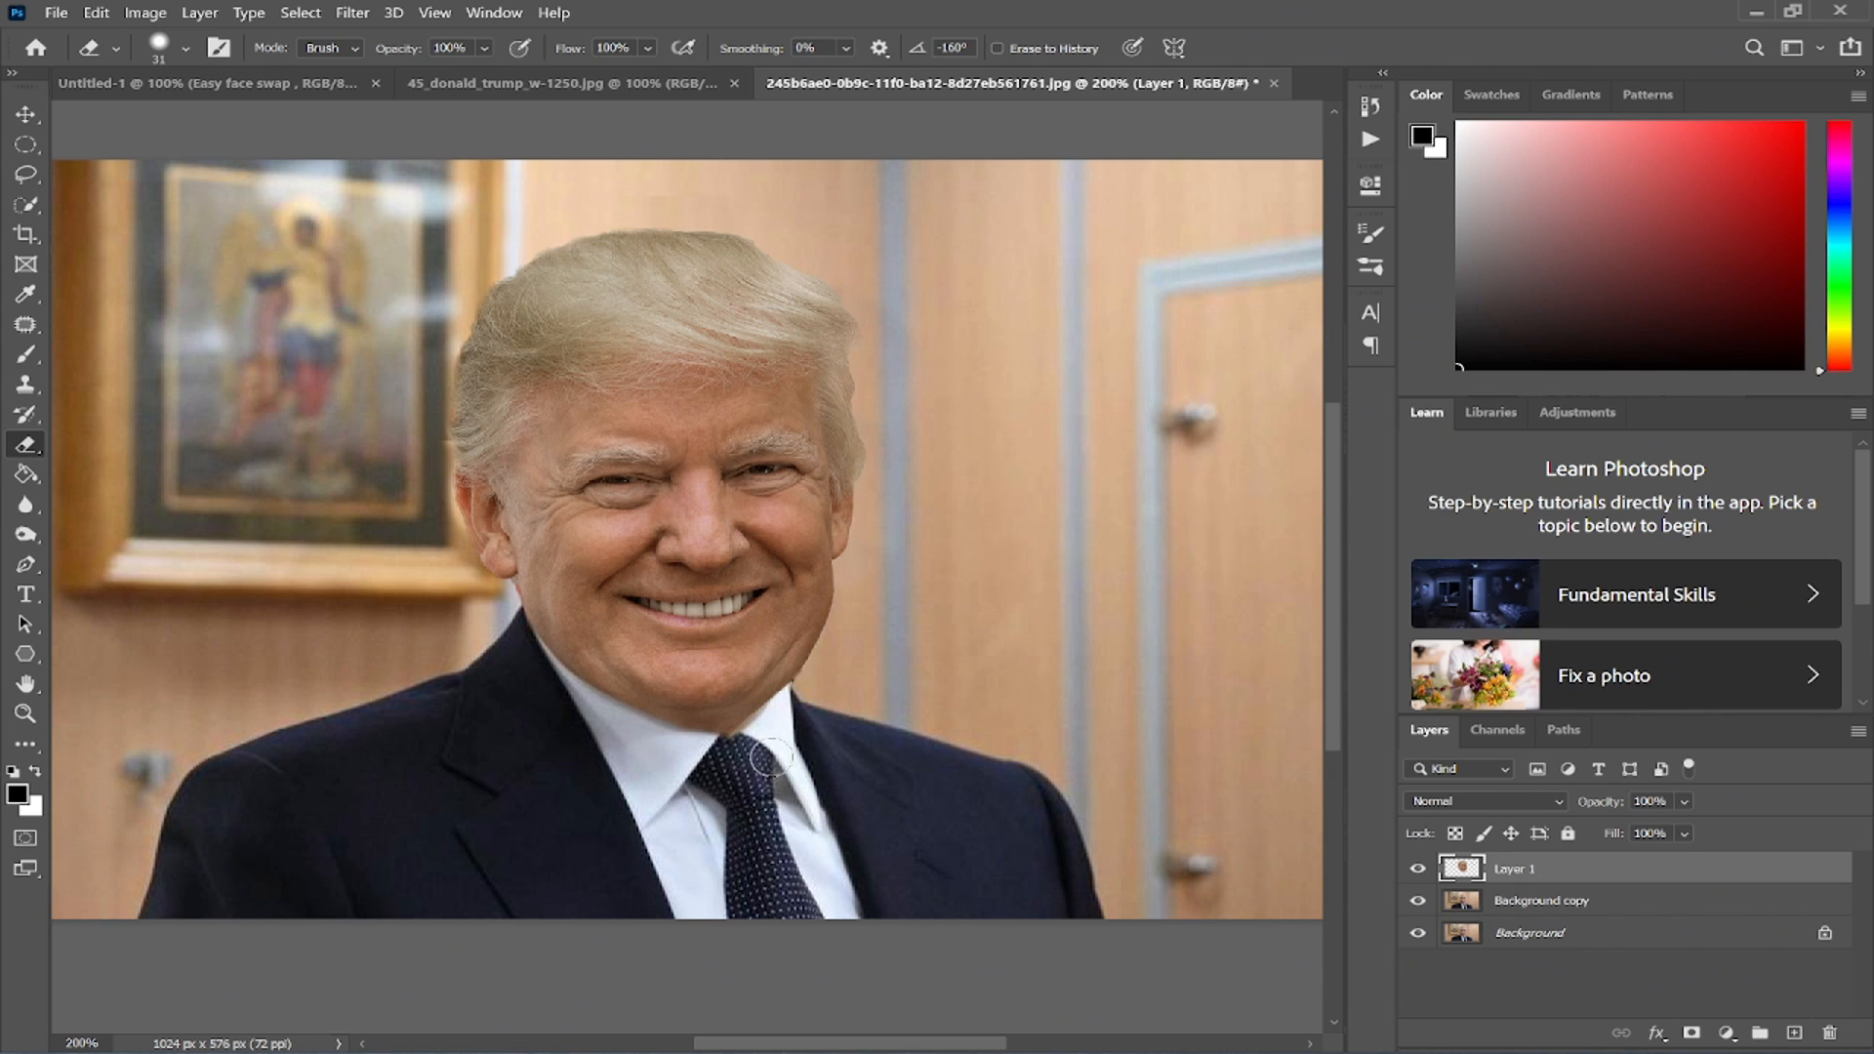
# - Try cloning over the chin edge above the collar with the Clone Stamp, then undo the stroke
pyautogui.click(27, 385)
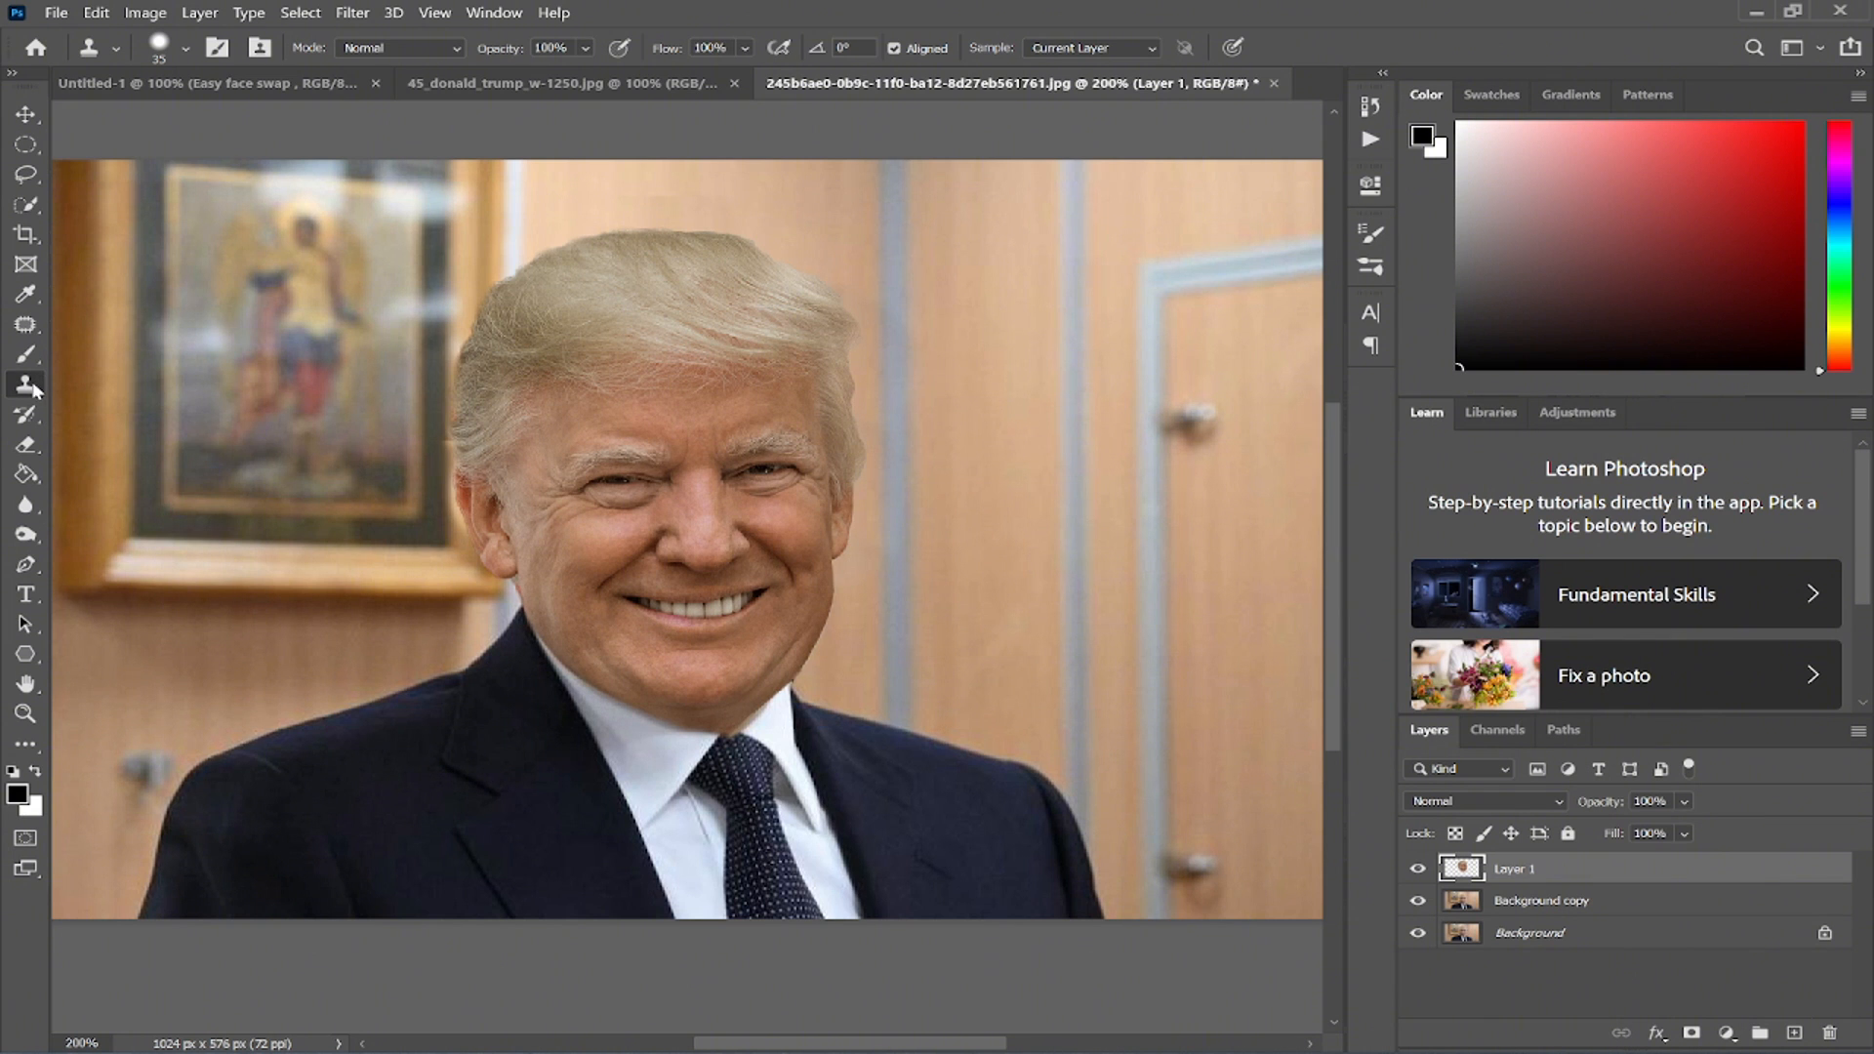
pyautogui.scroll(5, 742, 683)
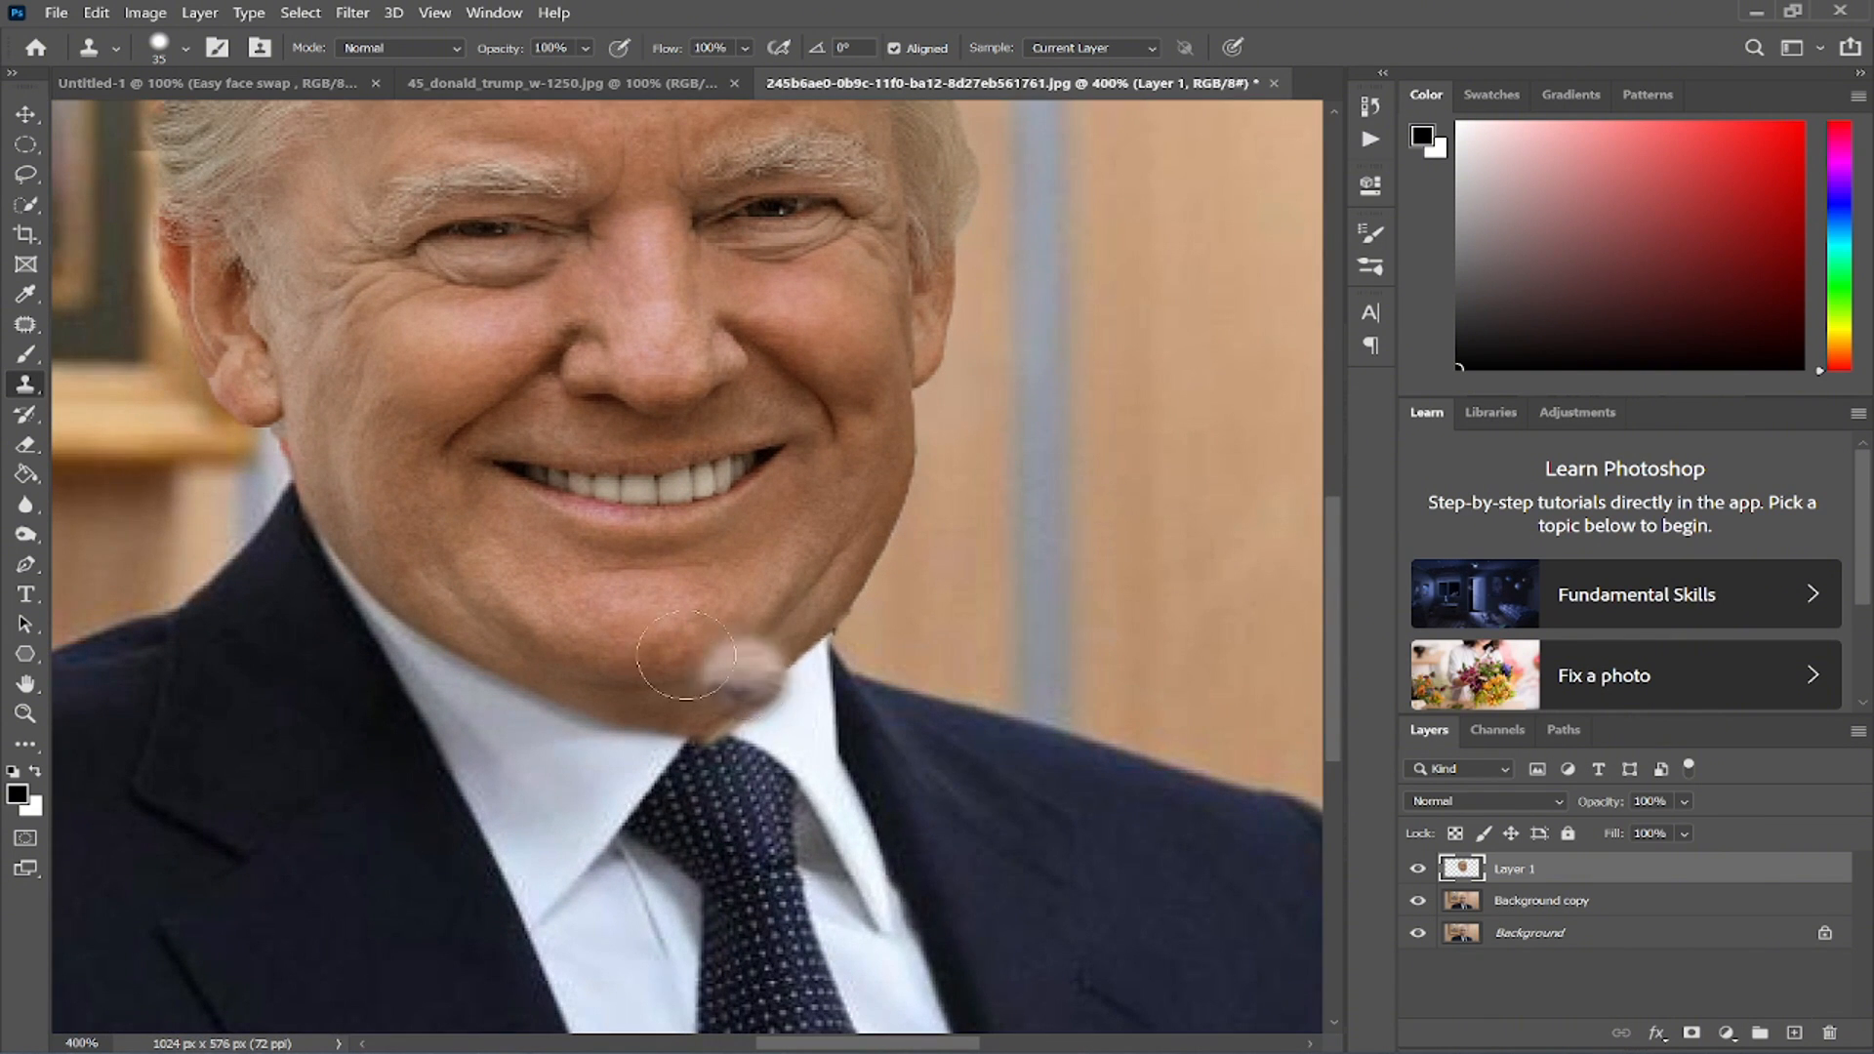
pyautogui.rightClick(686, 655)
pyautogui.moveTo(824, 695)
pyautogui.mouseDown()
pyautogui.moveTo(808, 694)
pyautogui.moveTo(865, 710)
pyautogui.mouseUp()
pyautogui.click(825, 8)
pyautogui.rightClick(752, 671)
pyautogui.keyDown('alt'); pyautogui.click(709, 716); pyautogui.keyUp('alt')
pyautogui.moveTo(713, 728)
pyautogui.mouseDown()
pyautogui.moveTo(786, 666)
pyautogui.moveTo(704, 732)
pyautogui.moveTo(803, 670)
pyautogui.mouseUp()
pyautogui.hotkey('ctrl', 'z')
pyautogui.rightClick(803, 670)
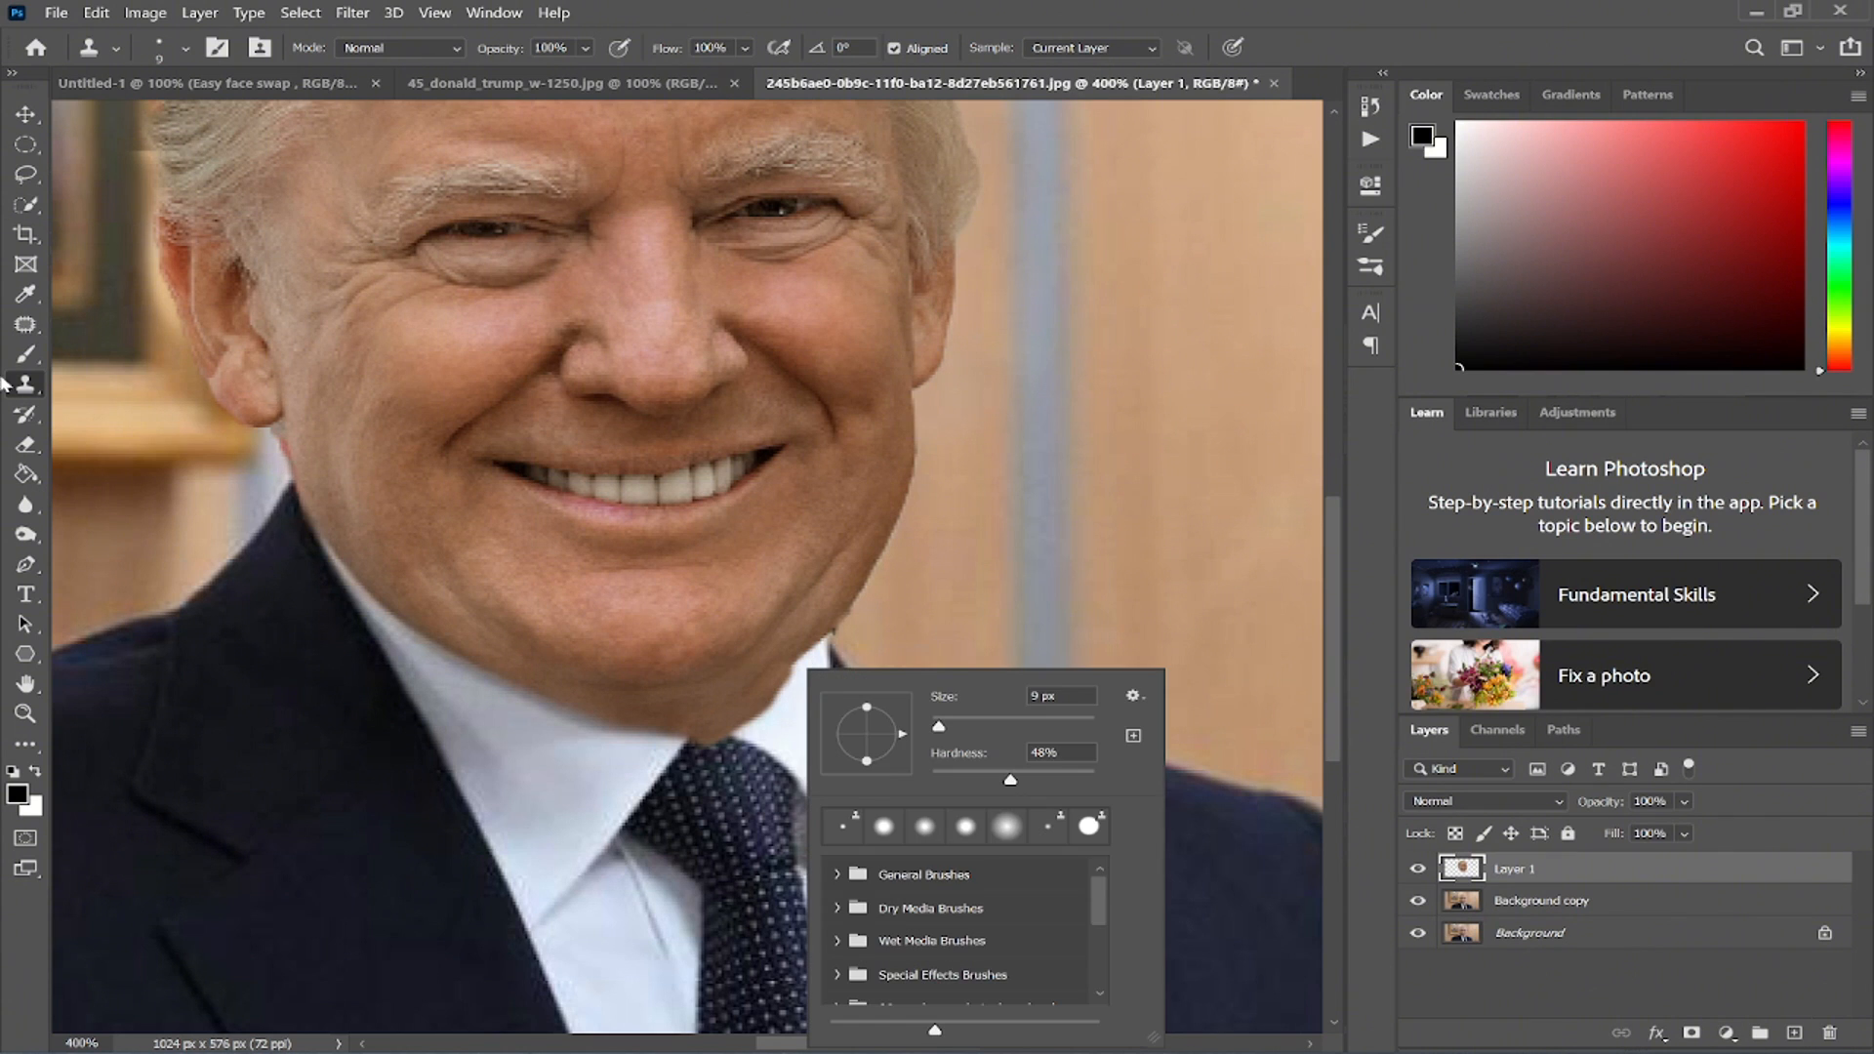
# - Erase along the jaw edge above the collar with a 15 px Eraser
pyautogui.click(28, 361)
pyautogui.click(35, 450)
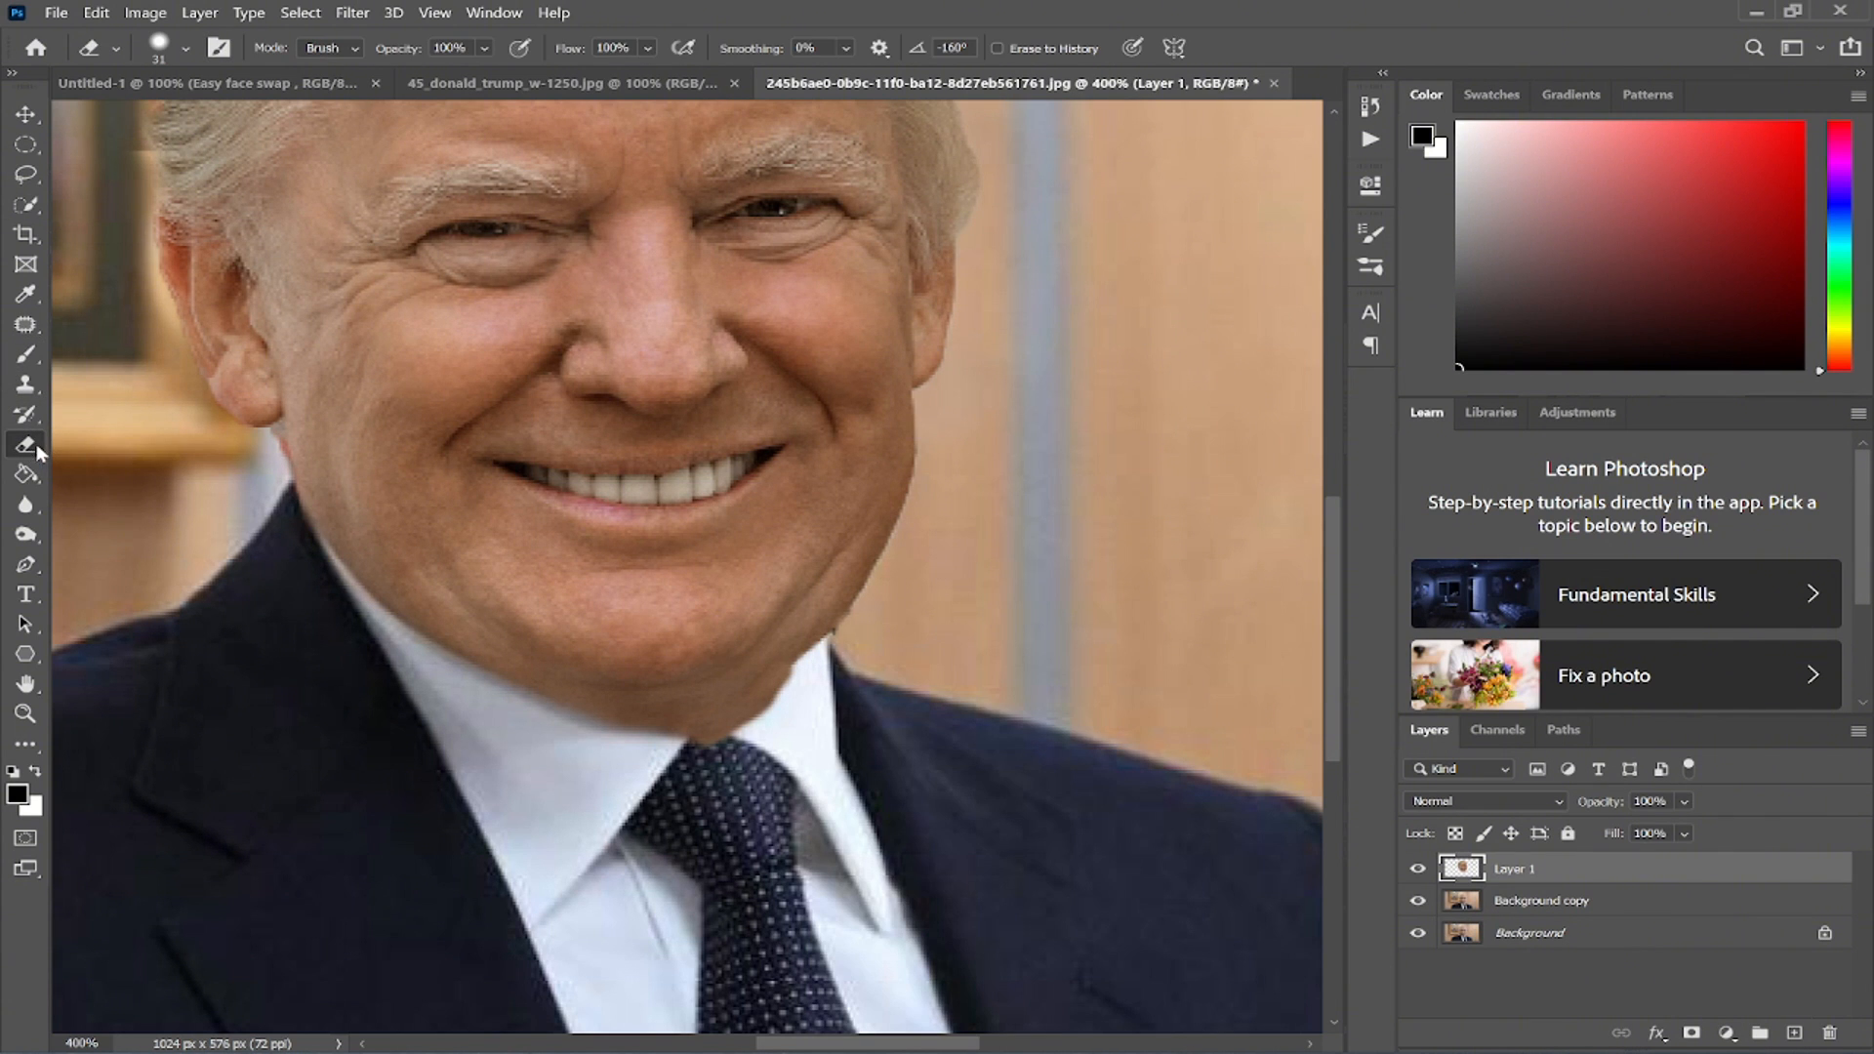
pyautogui.rightClick(868, 742)
pyautogui.moveTo(969, 729); pyautogui.dragTo(953, 741)
pyautogui.click(701, 777)
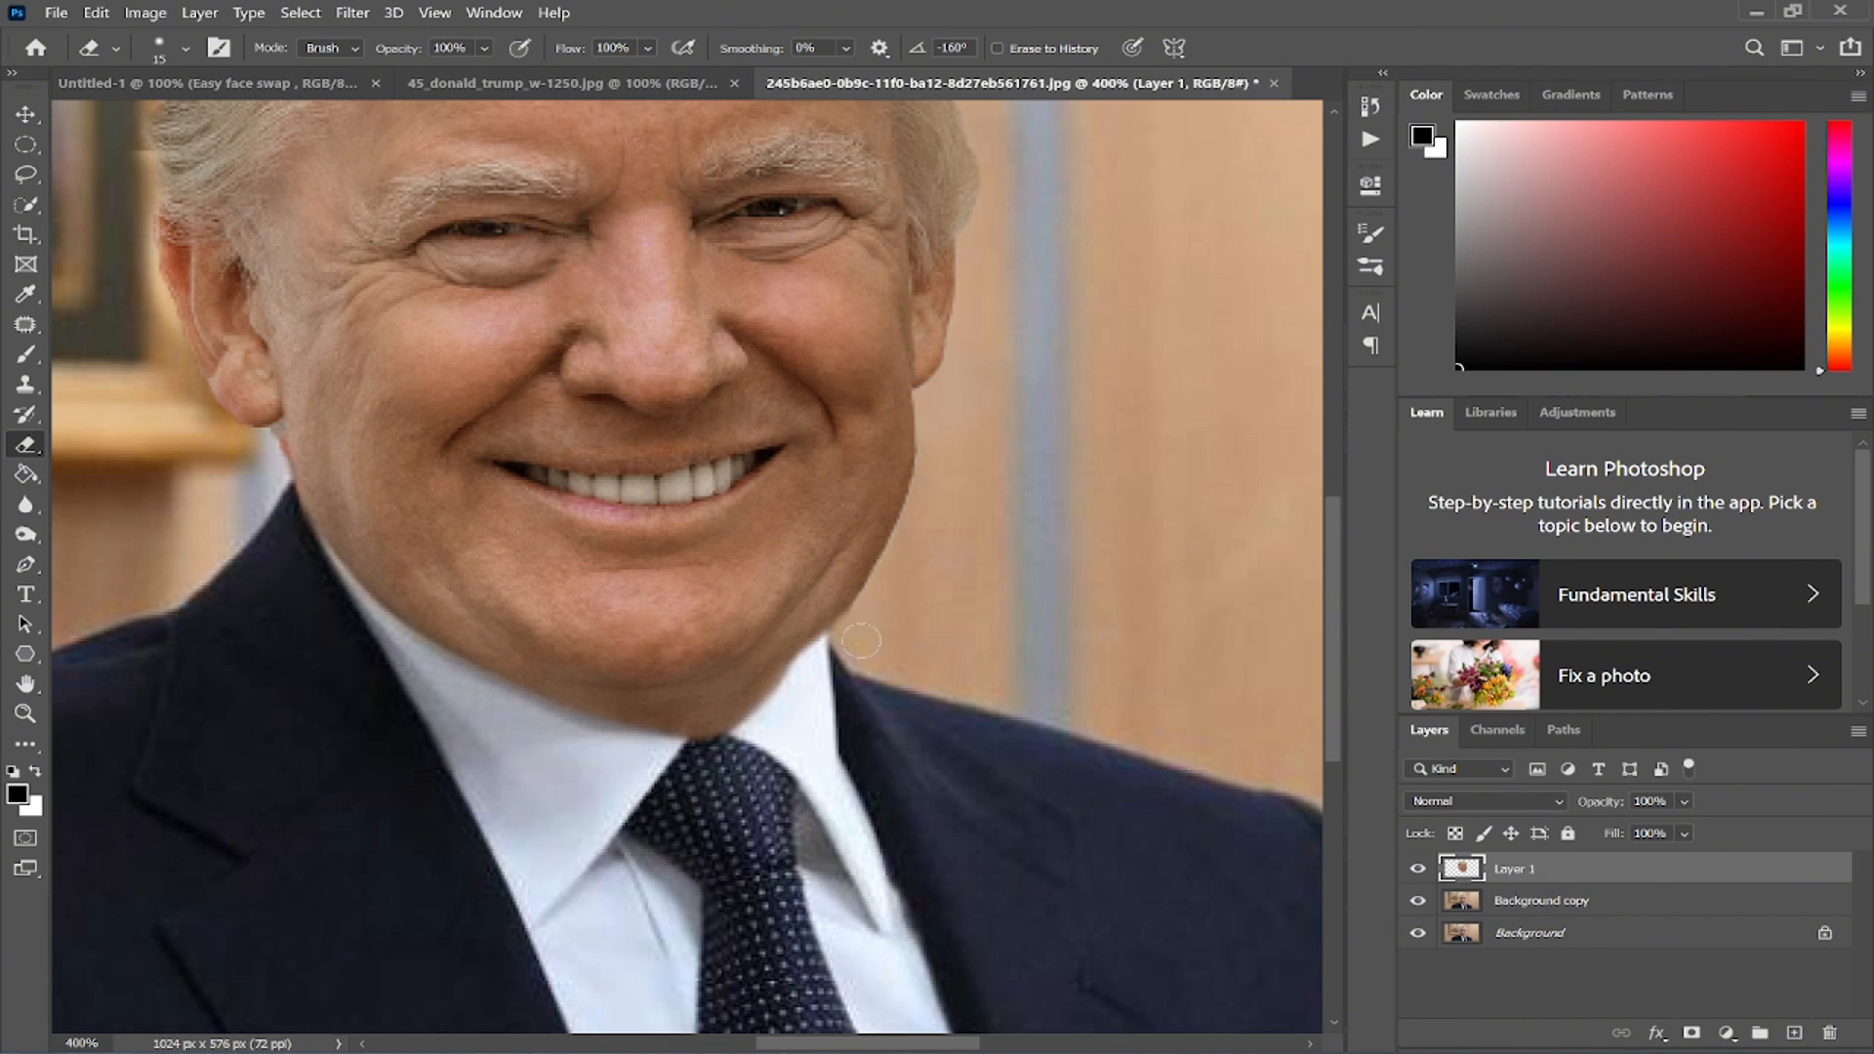
# - Set the Eraser to 80 px with 25% hardness and work on the hair's upper-right edge
pyautogui.scroll(3, 861, 641)
pyautogui.hscroll(3, 840, 585)
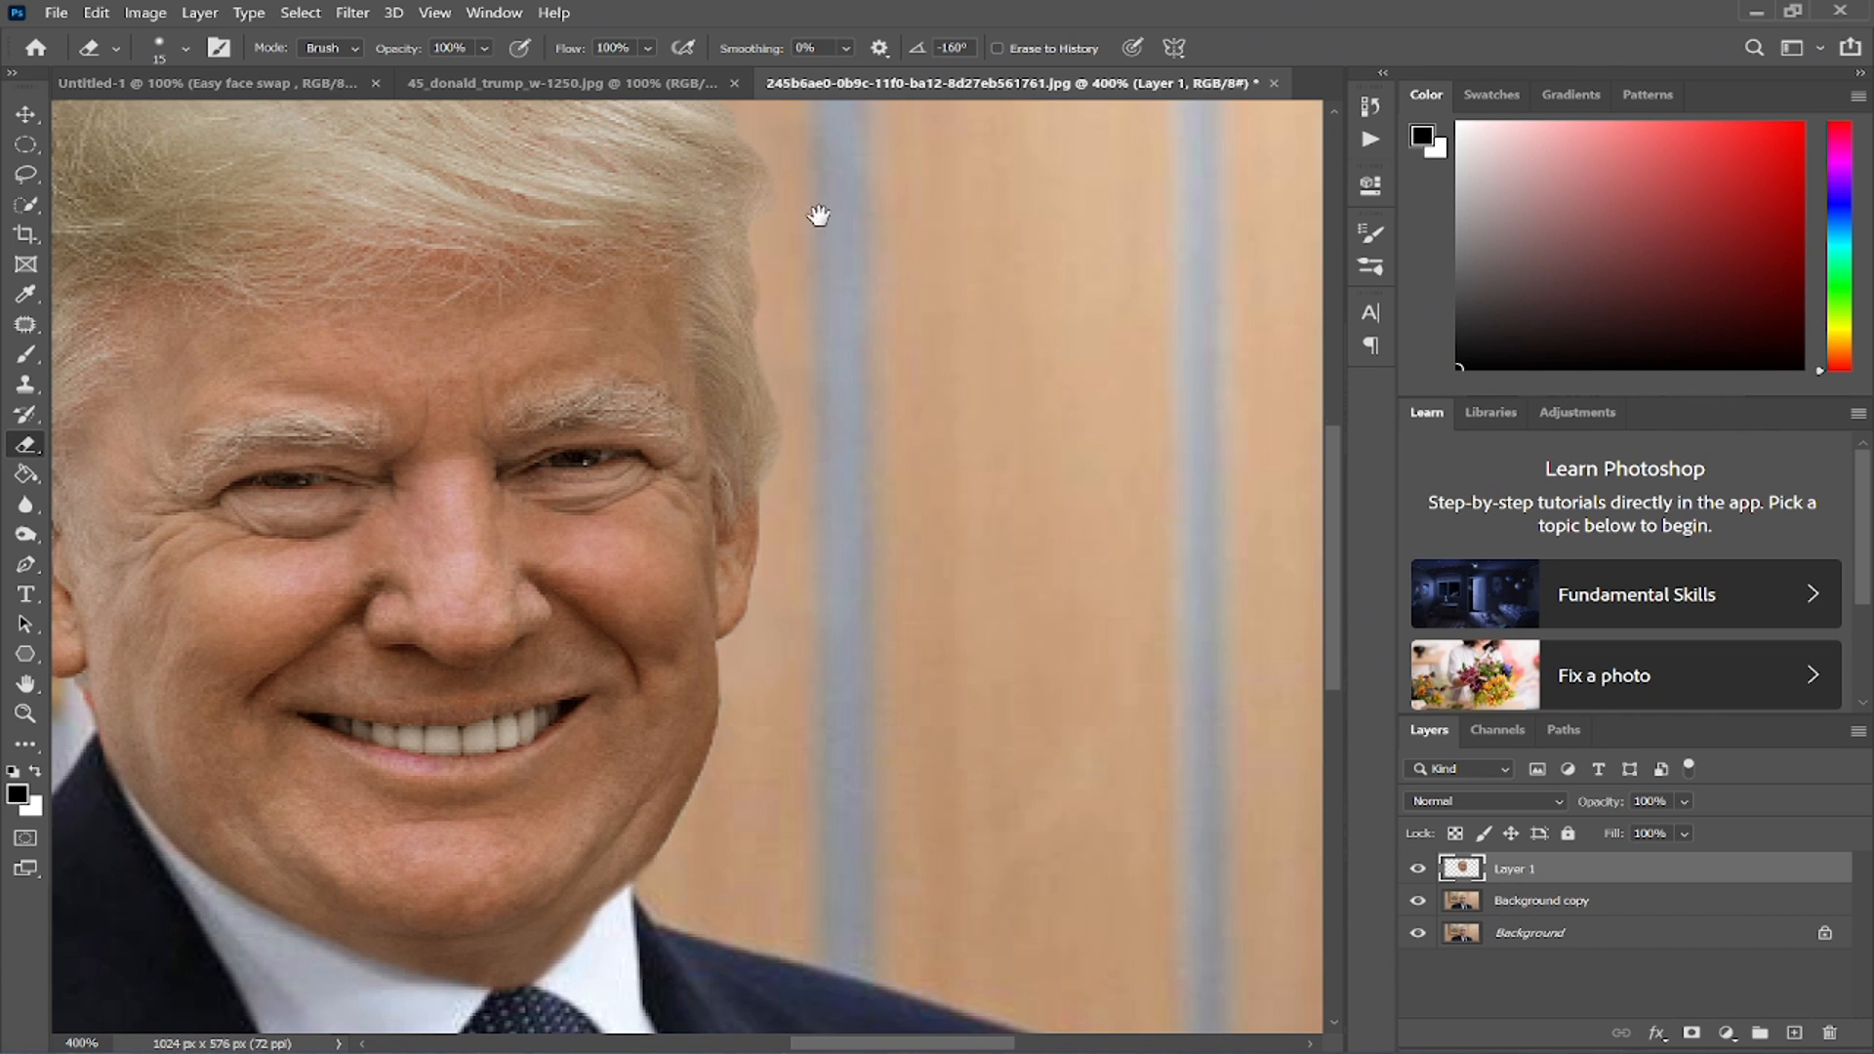
pyautogui.moveTo(818, 215); pyautogui.dragTo(806, 318)
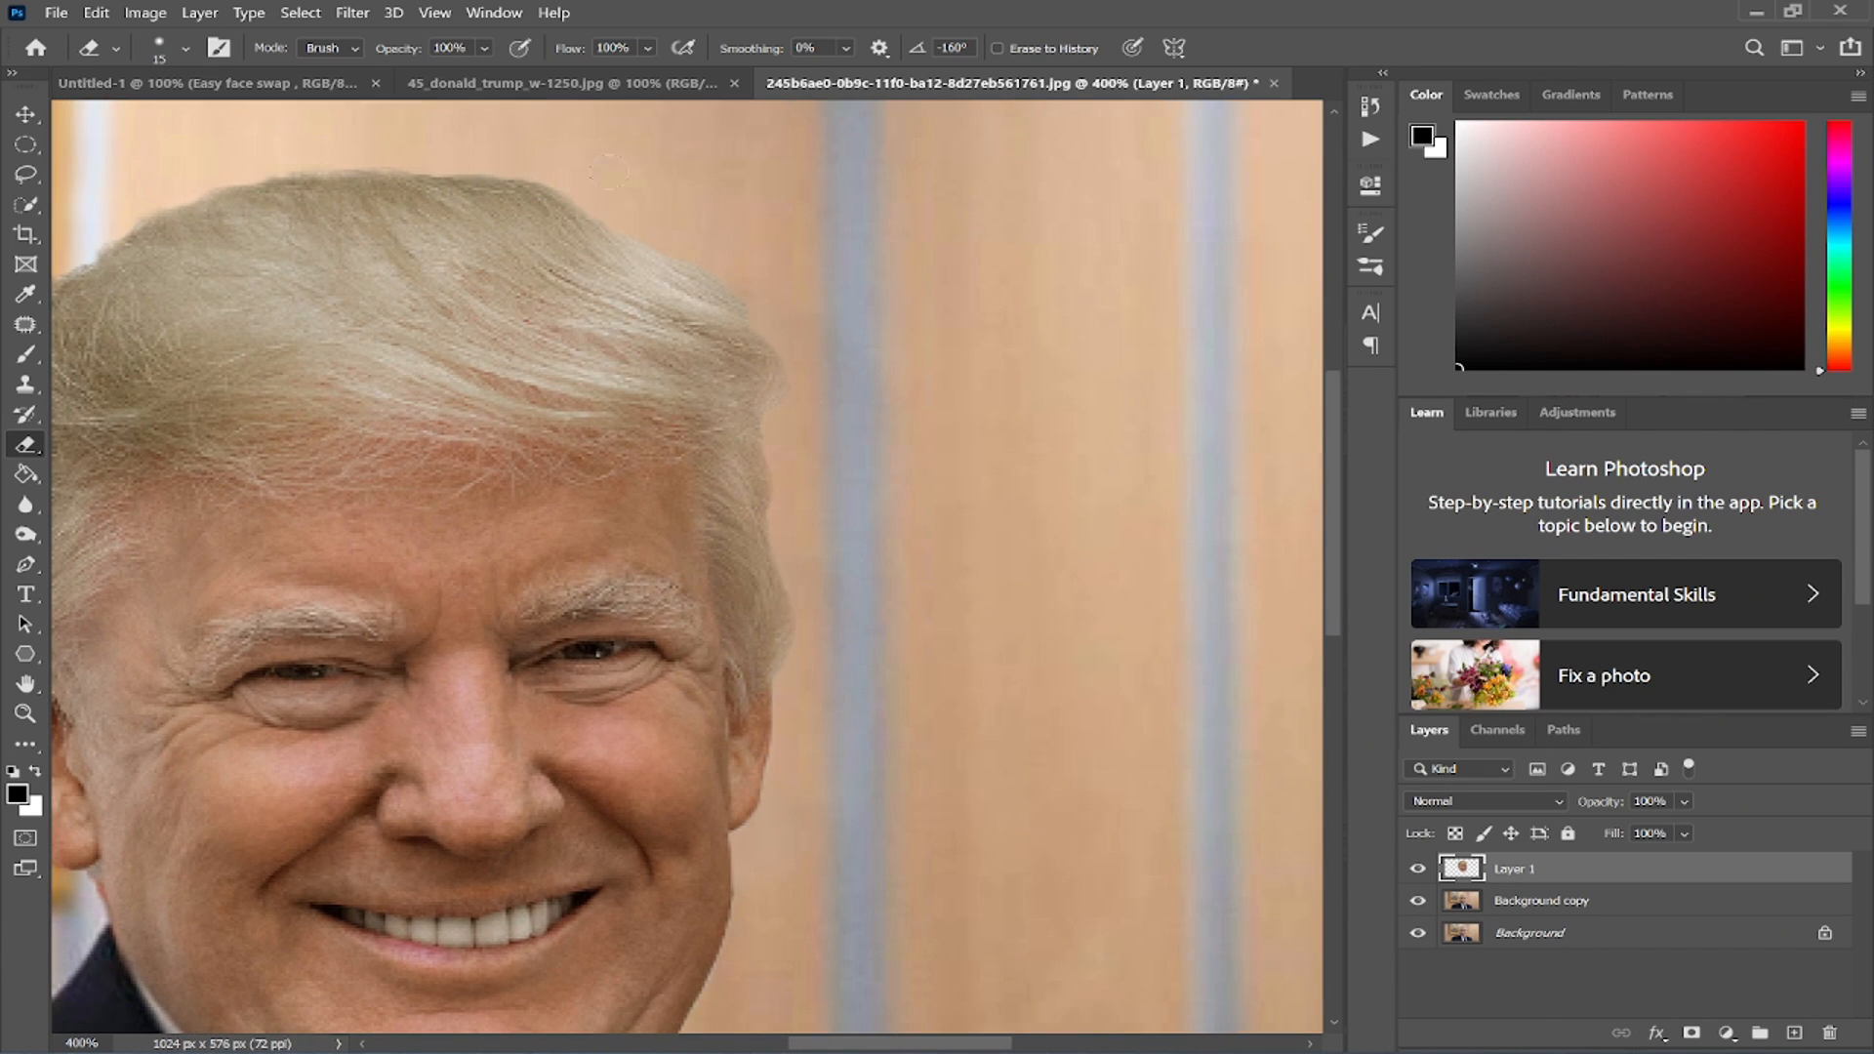
pyautogui.rightClick(699, 185)
pyautogui.click(887, 236)
pyautogui.press('space')
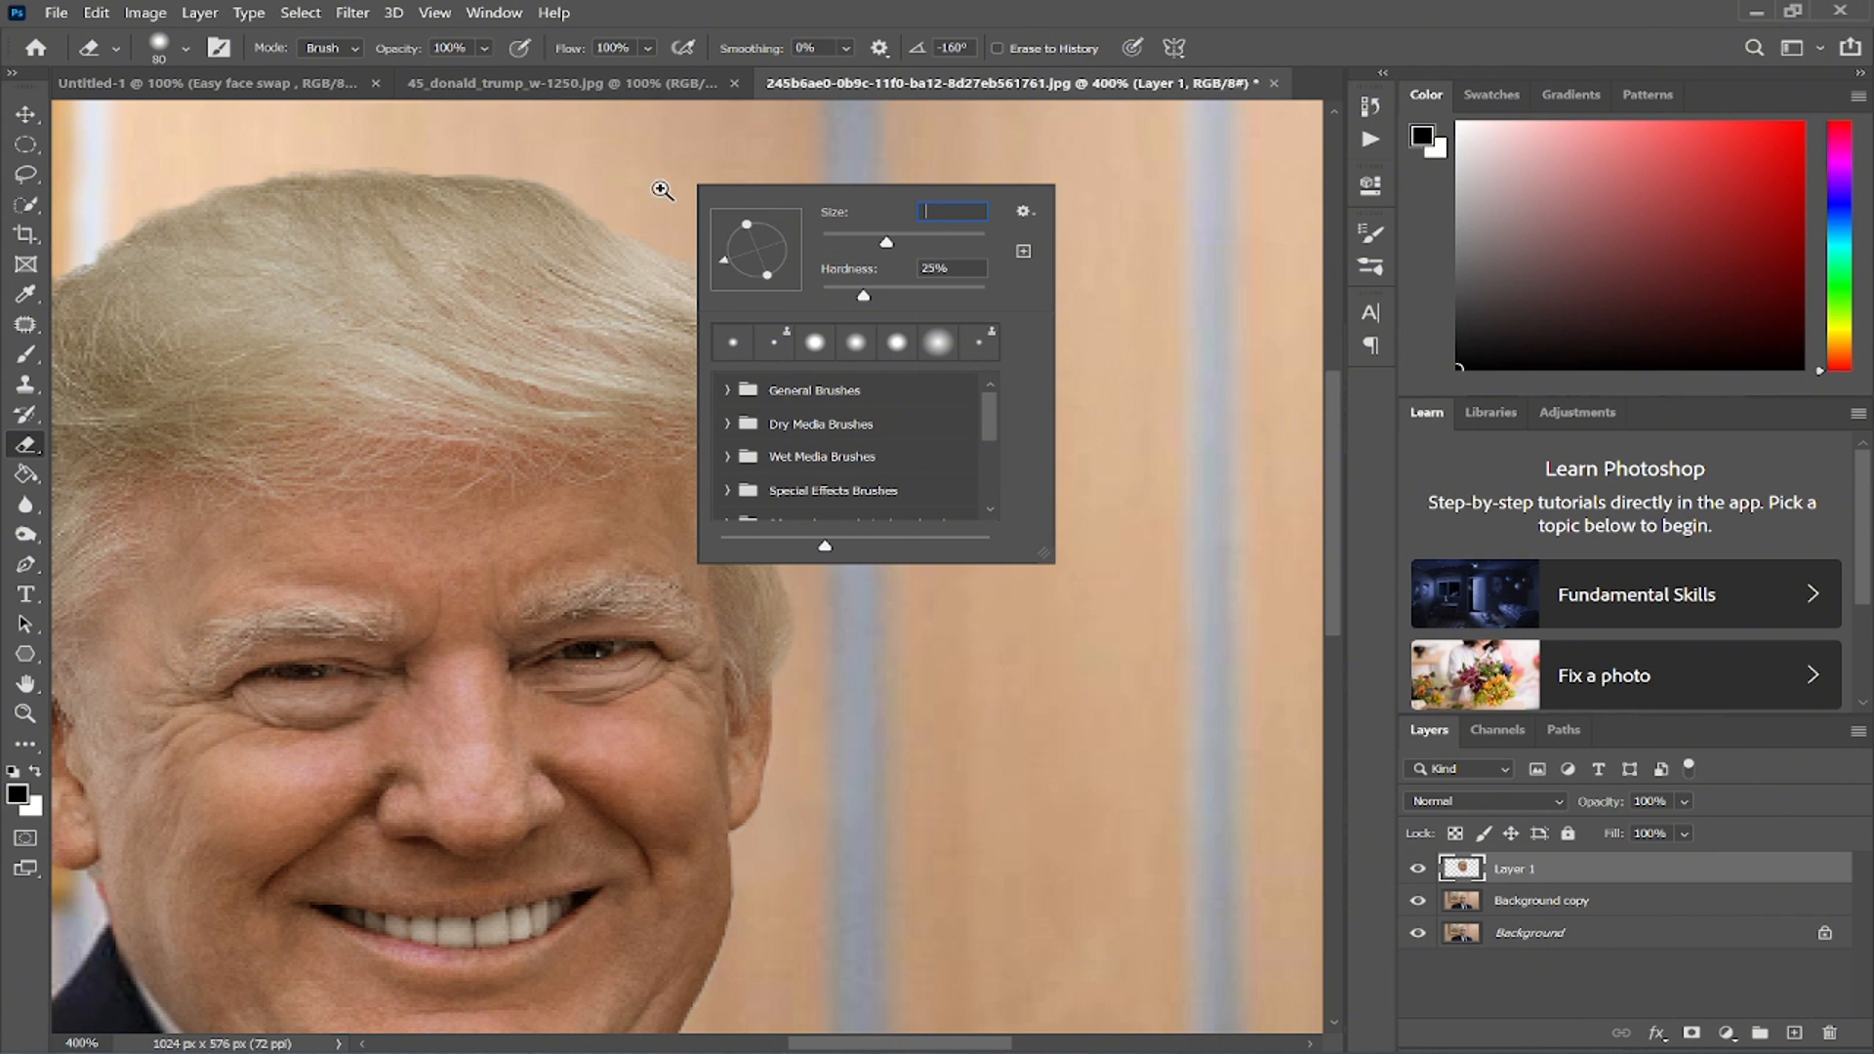
pyautogui.click(664, 207)
pyautogui.click(1010, 429)
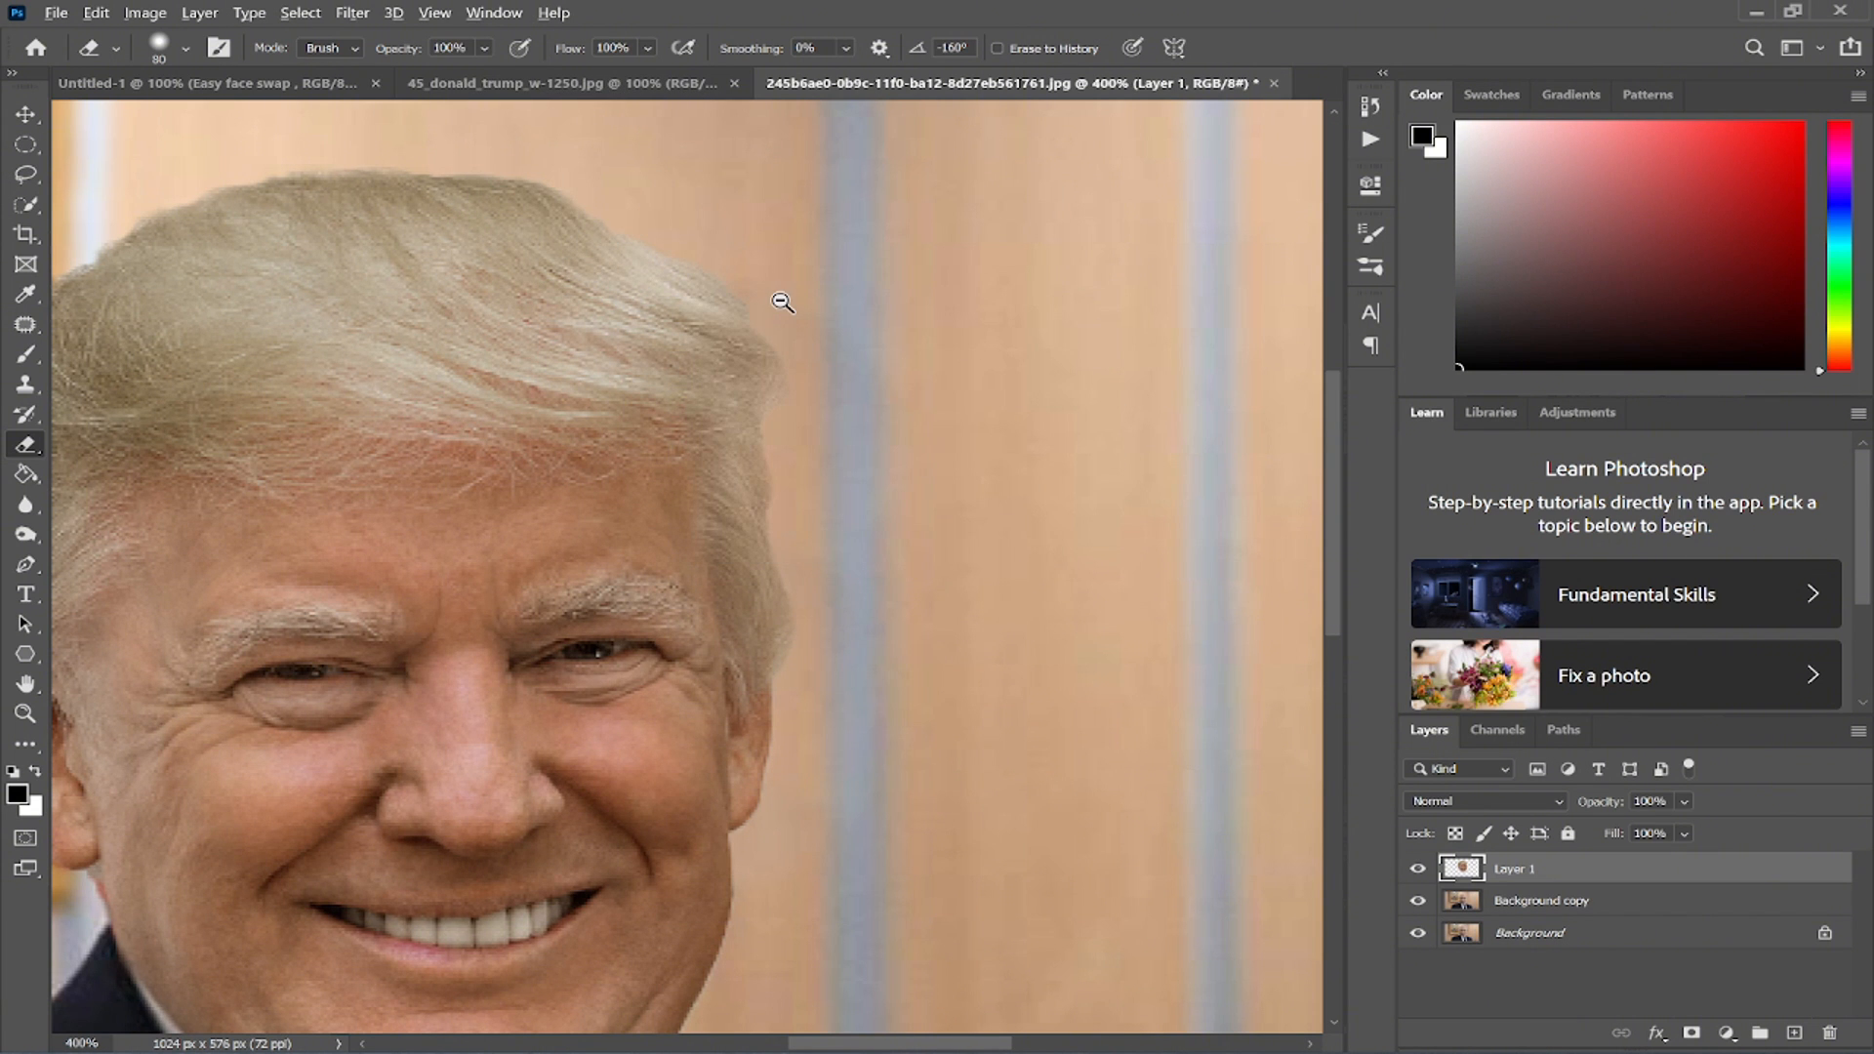
pyautogui.keyDown('alt'); pyautogui.click(780, 300); pyautogui.keyUp('alt')
pyautogui.keyDown('alt'); pyautogui.click(750, 270); pyautogui.keyUp('alt')
pyautogui.keyDown('alt'); pyautogui.click(774, 339); pyautogui.keyUp('alt')
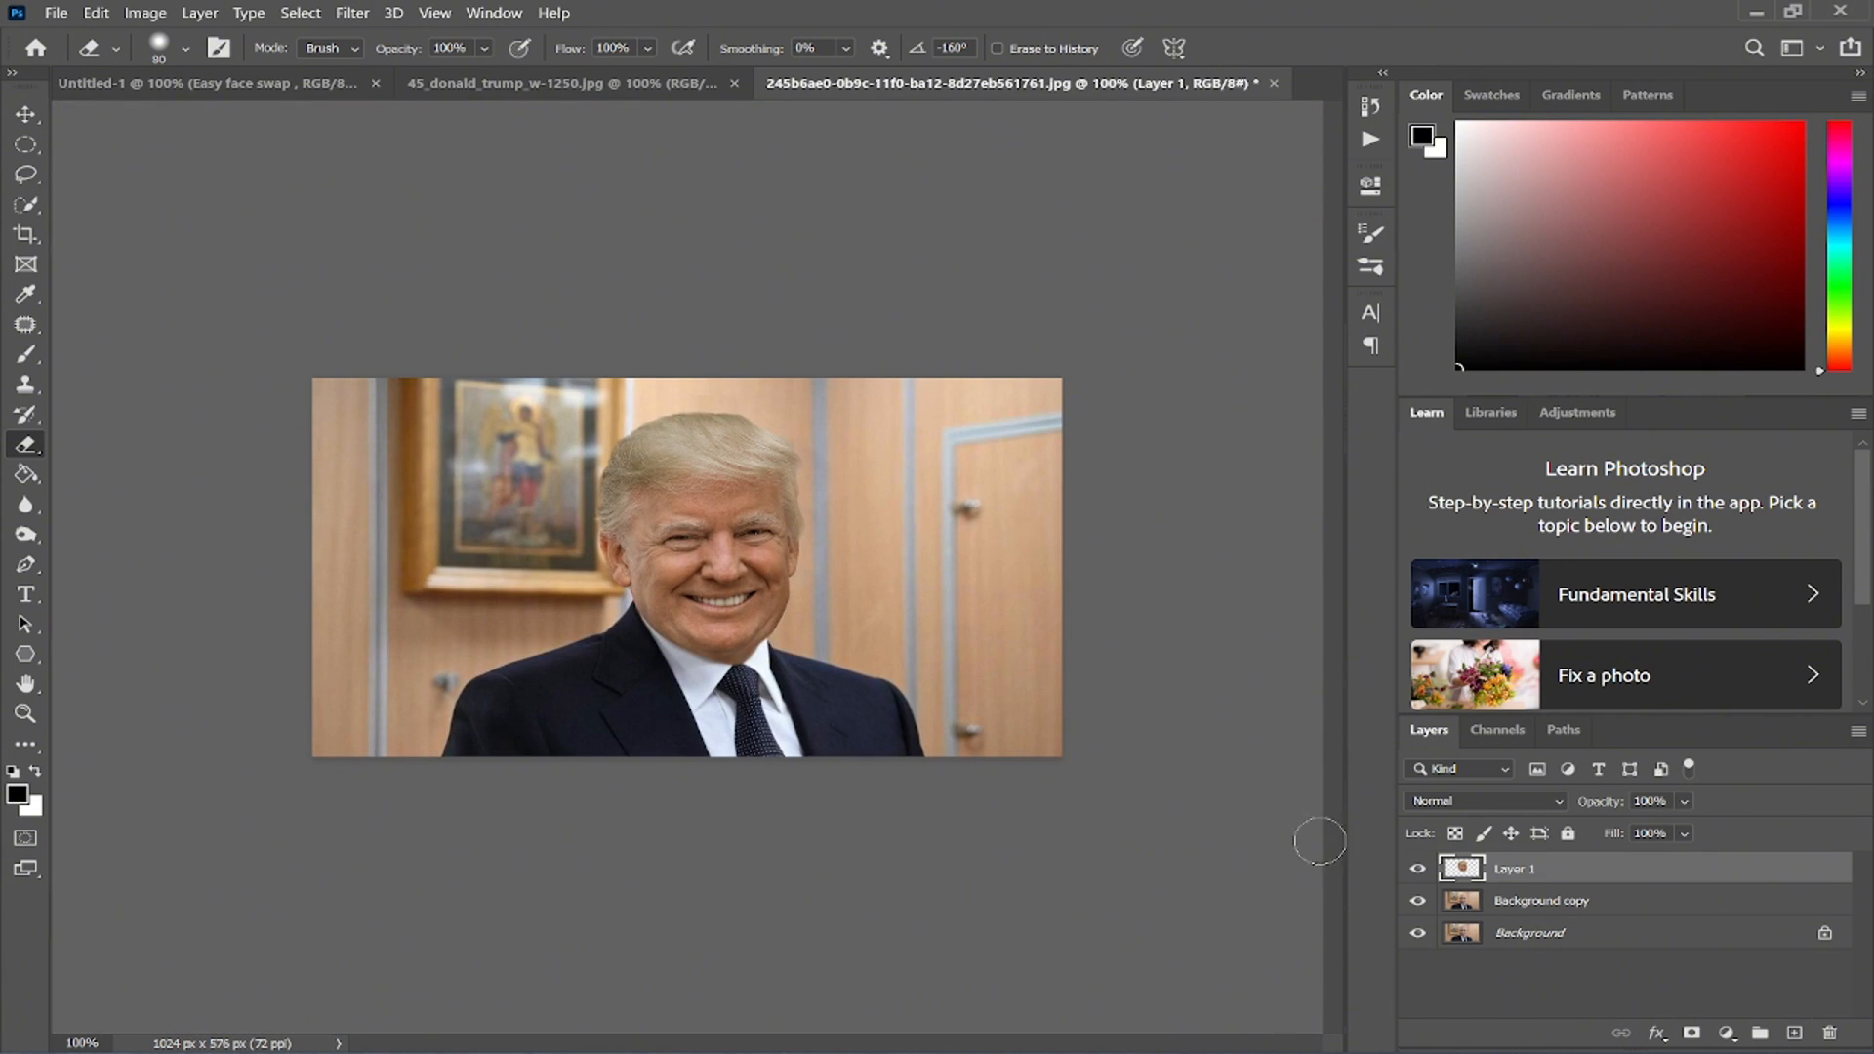
# - Apply a Color Balance adjustment to the head layer, then return to the Eraser
pyautogui.hotkey('ctrl', 'b')
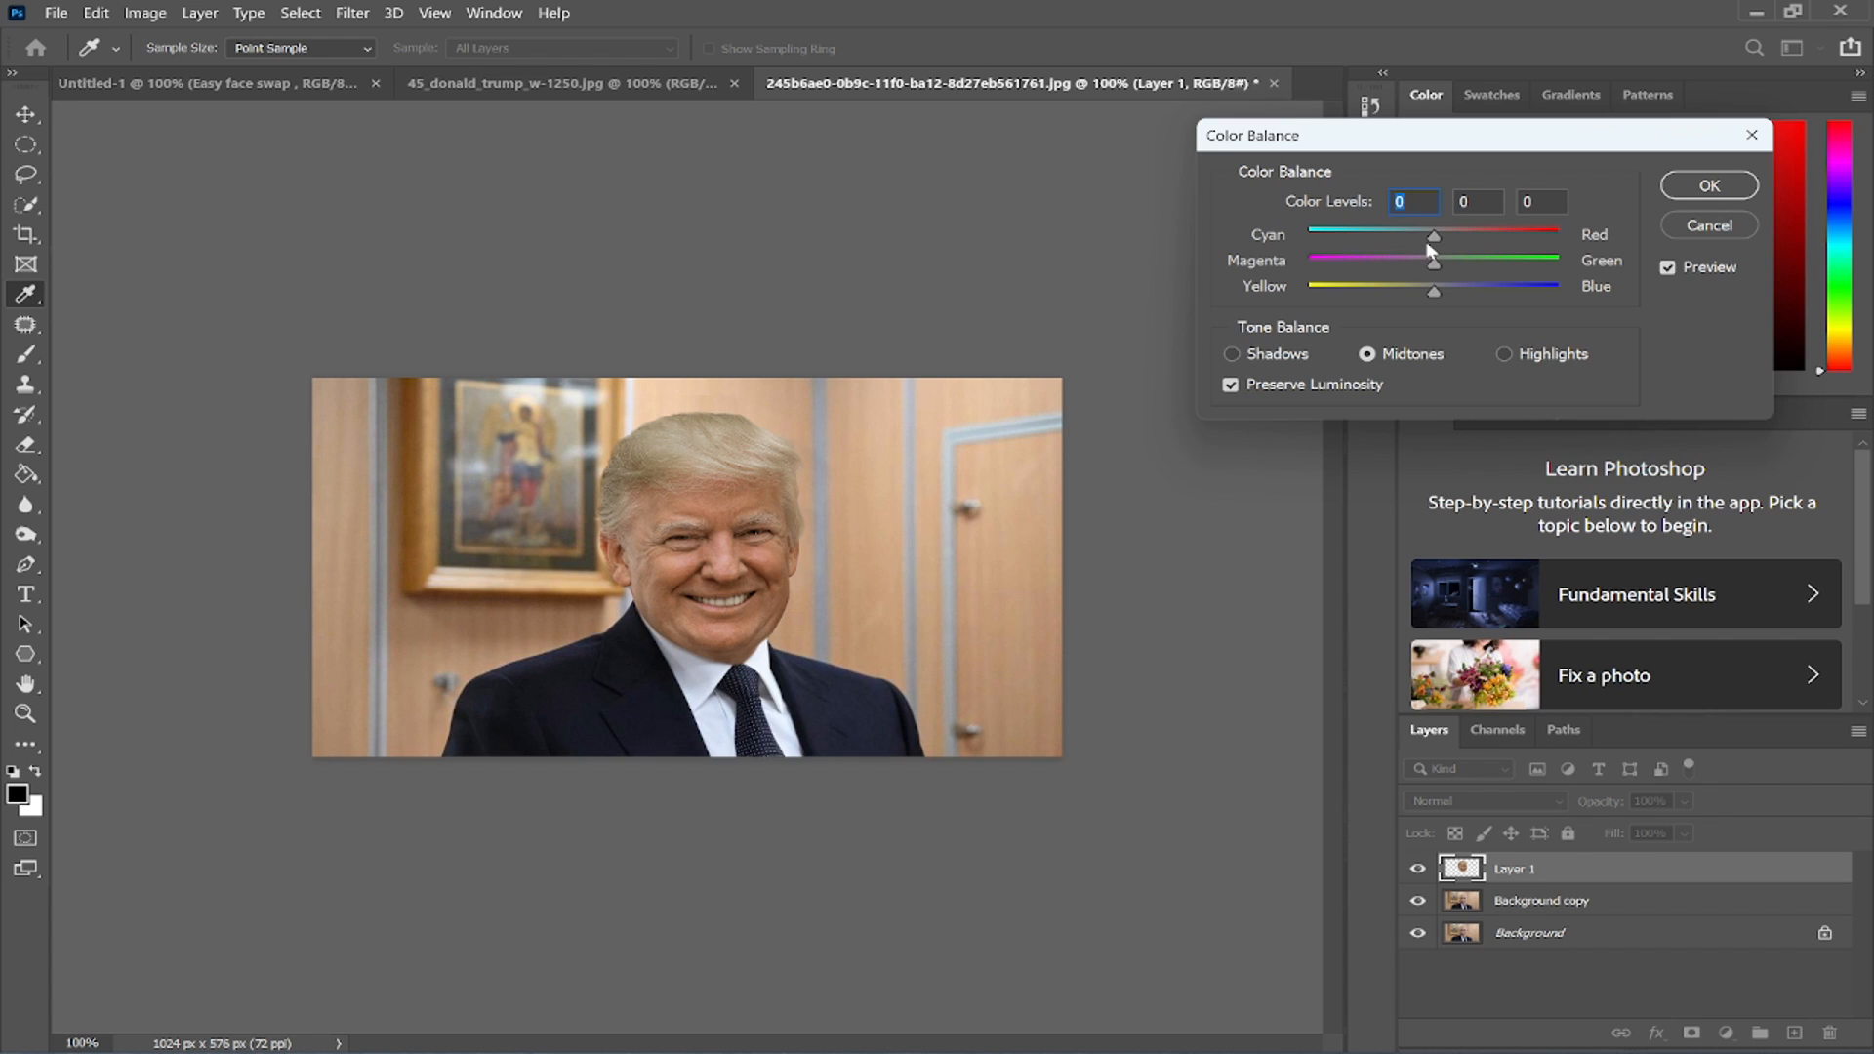
pyautogui.moveTo(1428, 245); pyautogui.dragTo(1427, 239)
pyautogui.click(1449, 295)
pyautogui.click(1696, 191)
pyautogui.press('e')
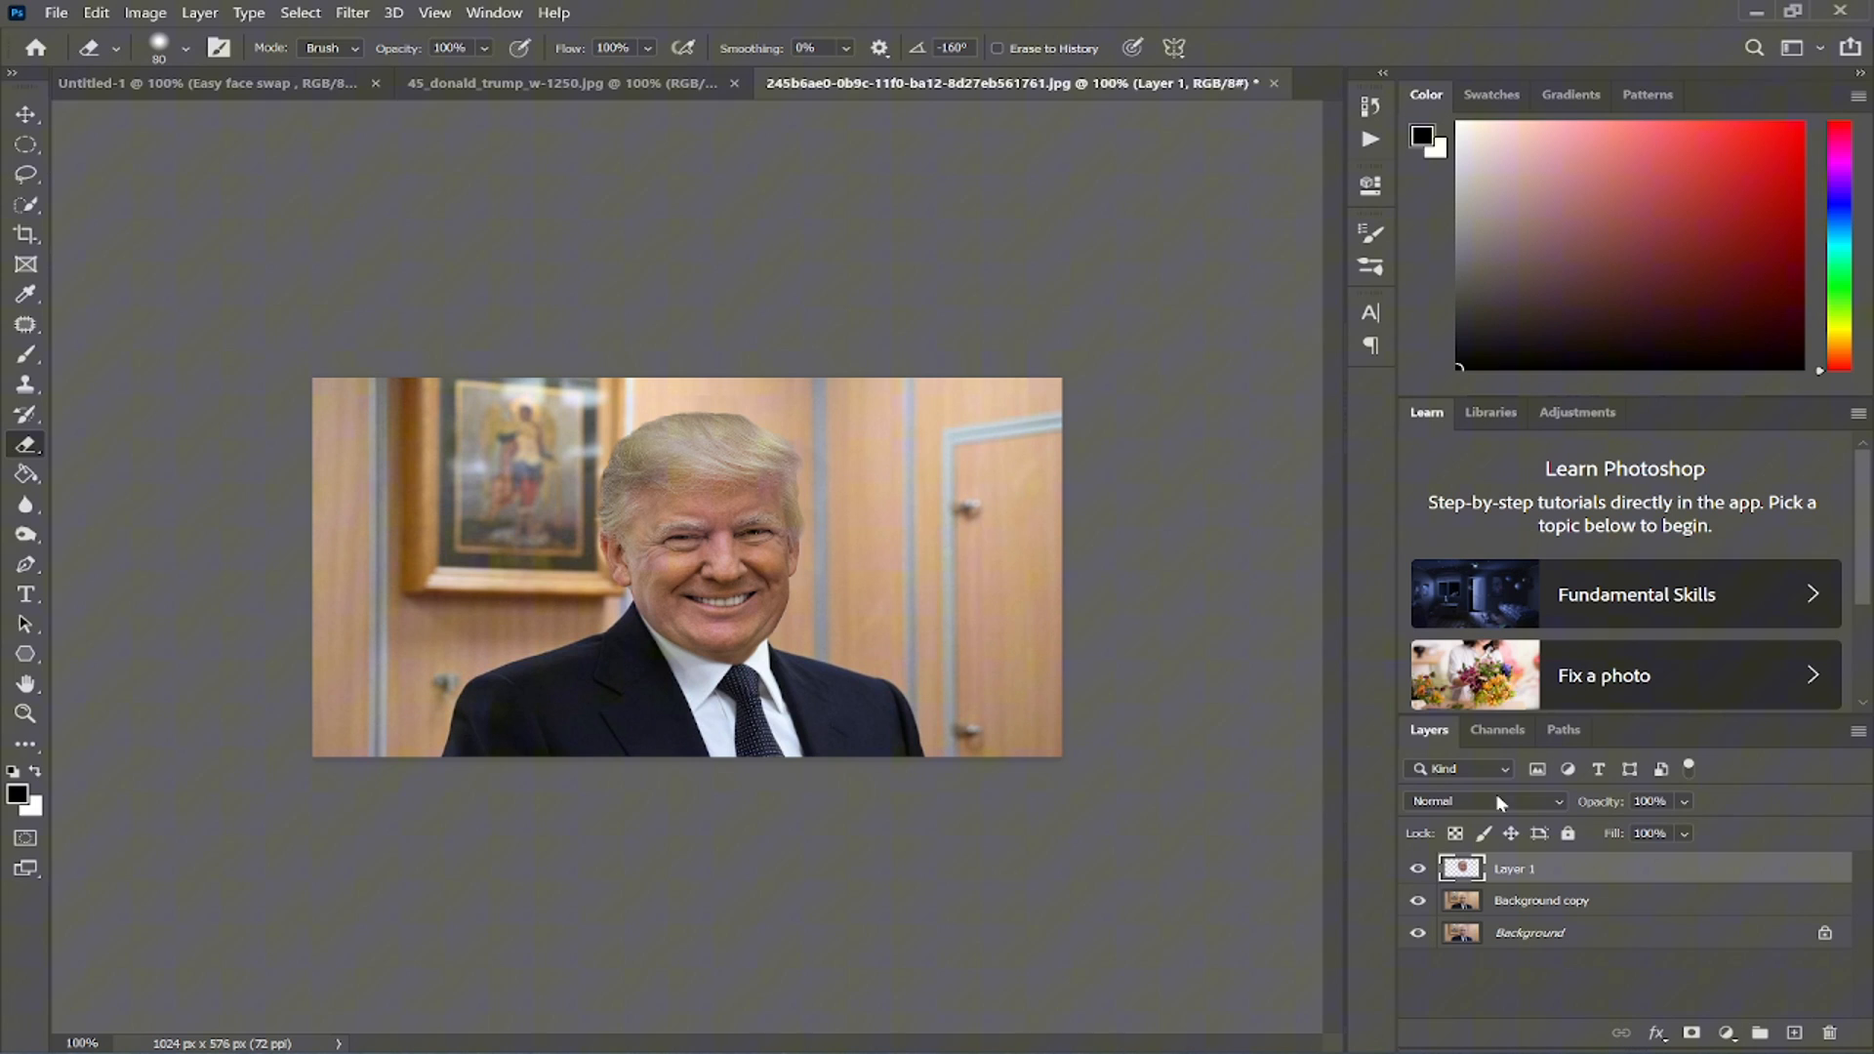
# - Toggle the layer visibility to compare the swapped head with the original photo
pyautogui.click(1418, 869)
pyautogui.click(1418, 869)
pyautogui.click(1417, 869)
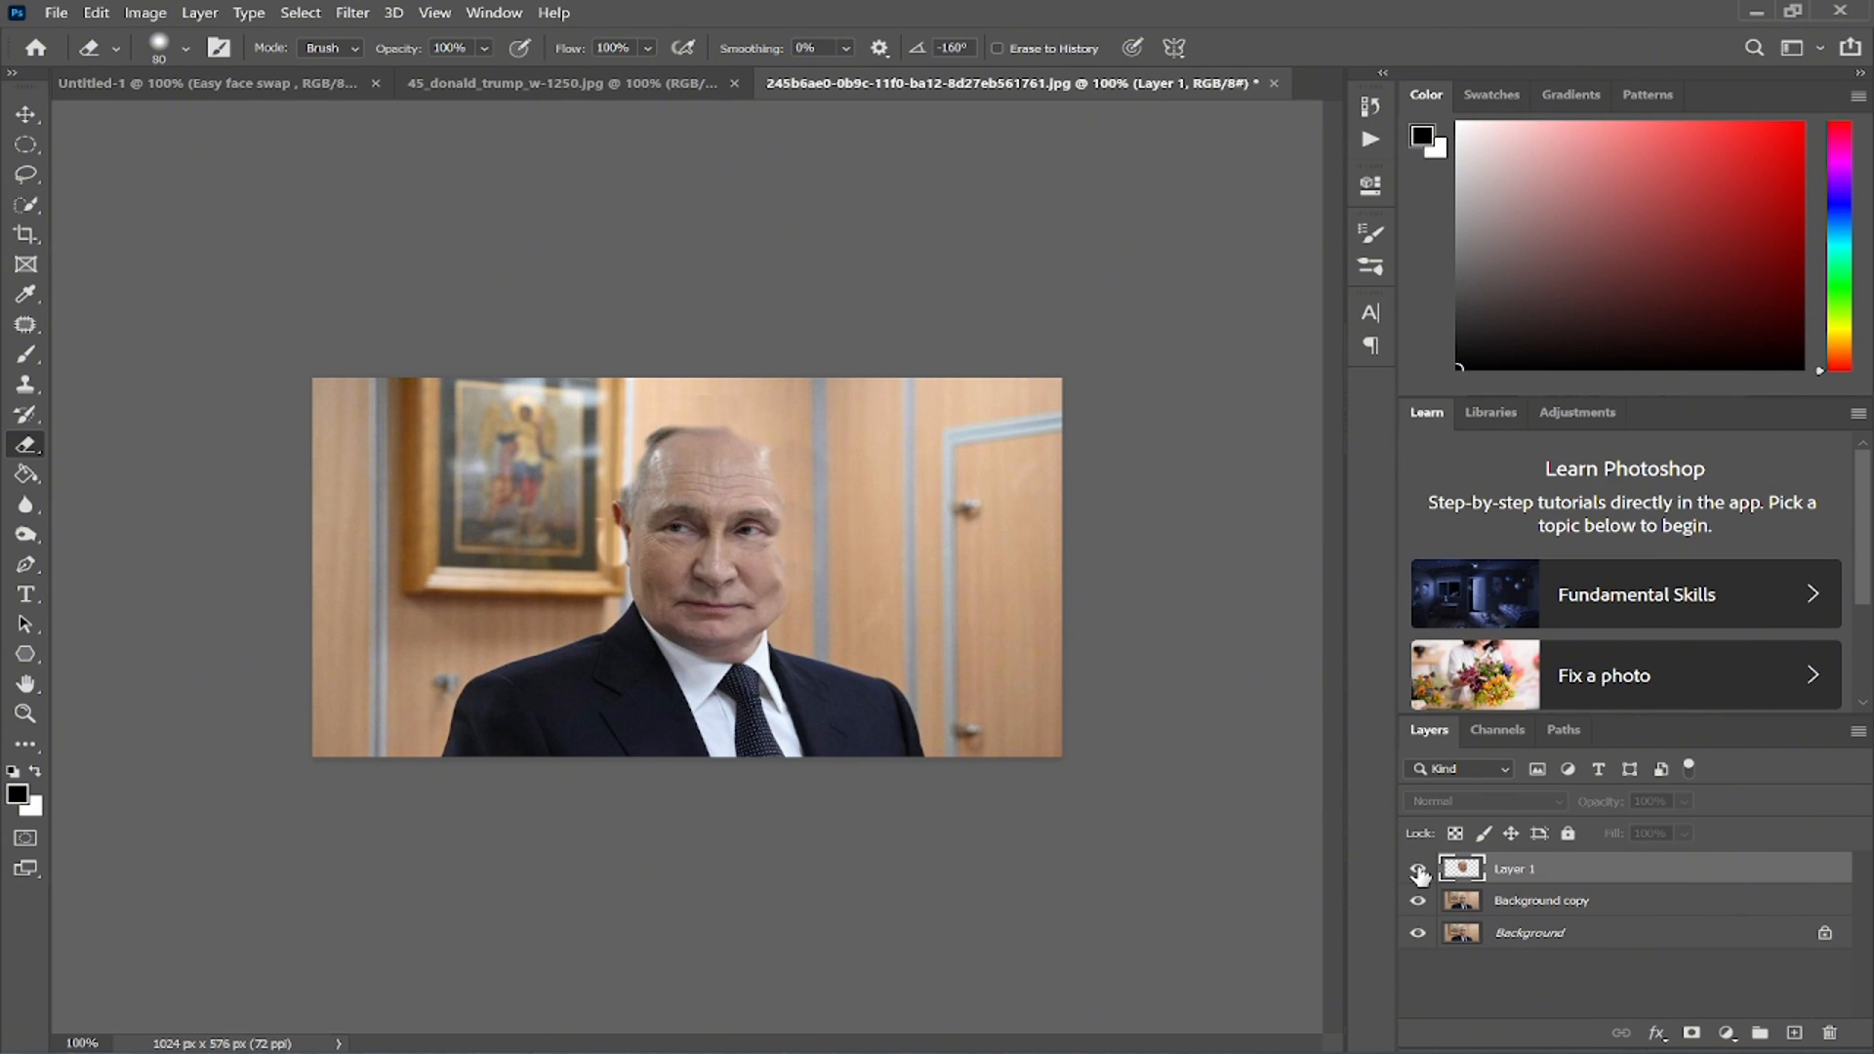
pyautogui.click(1418, 869)
pyautogui.click(1418, 869)
pyautogui.click(1418, 869)
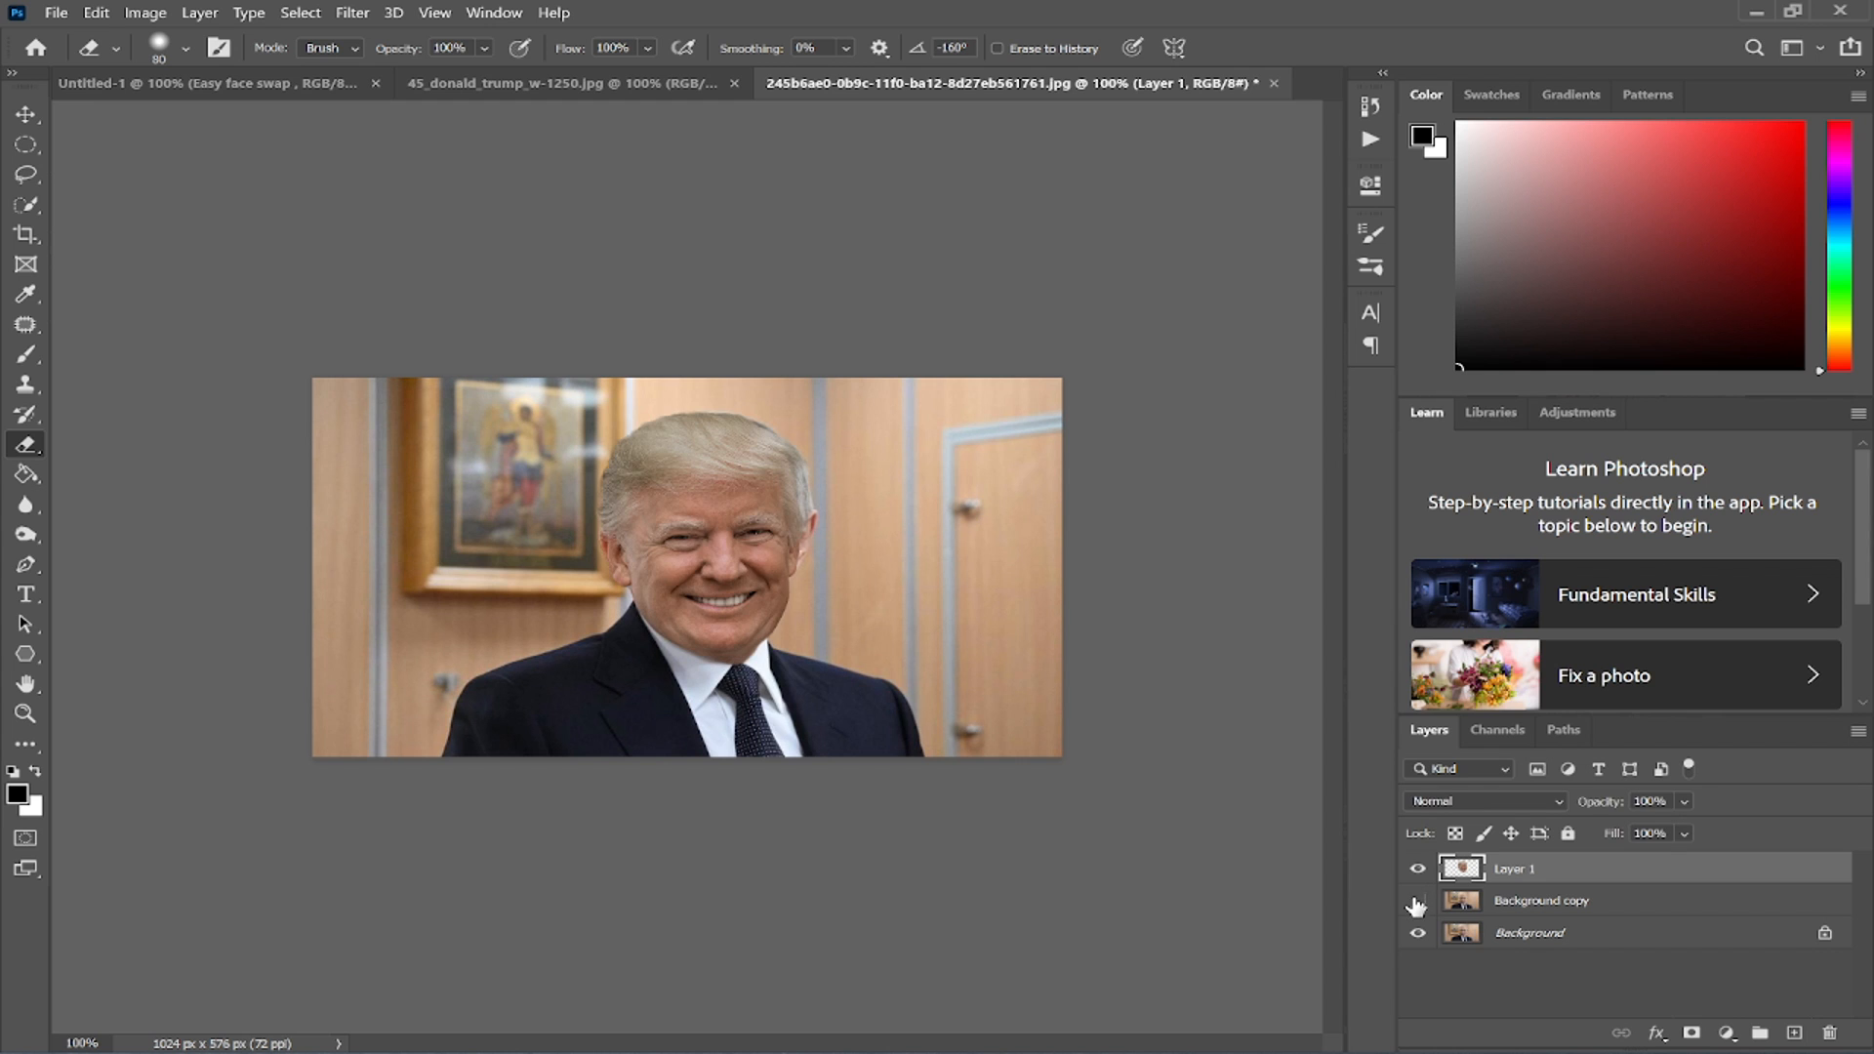
pyautogui.click(1418, 869)
pyautogui.click(1417, 869)
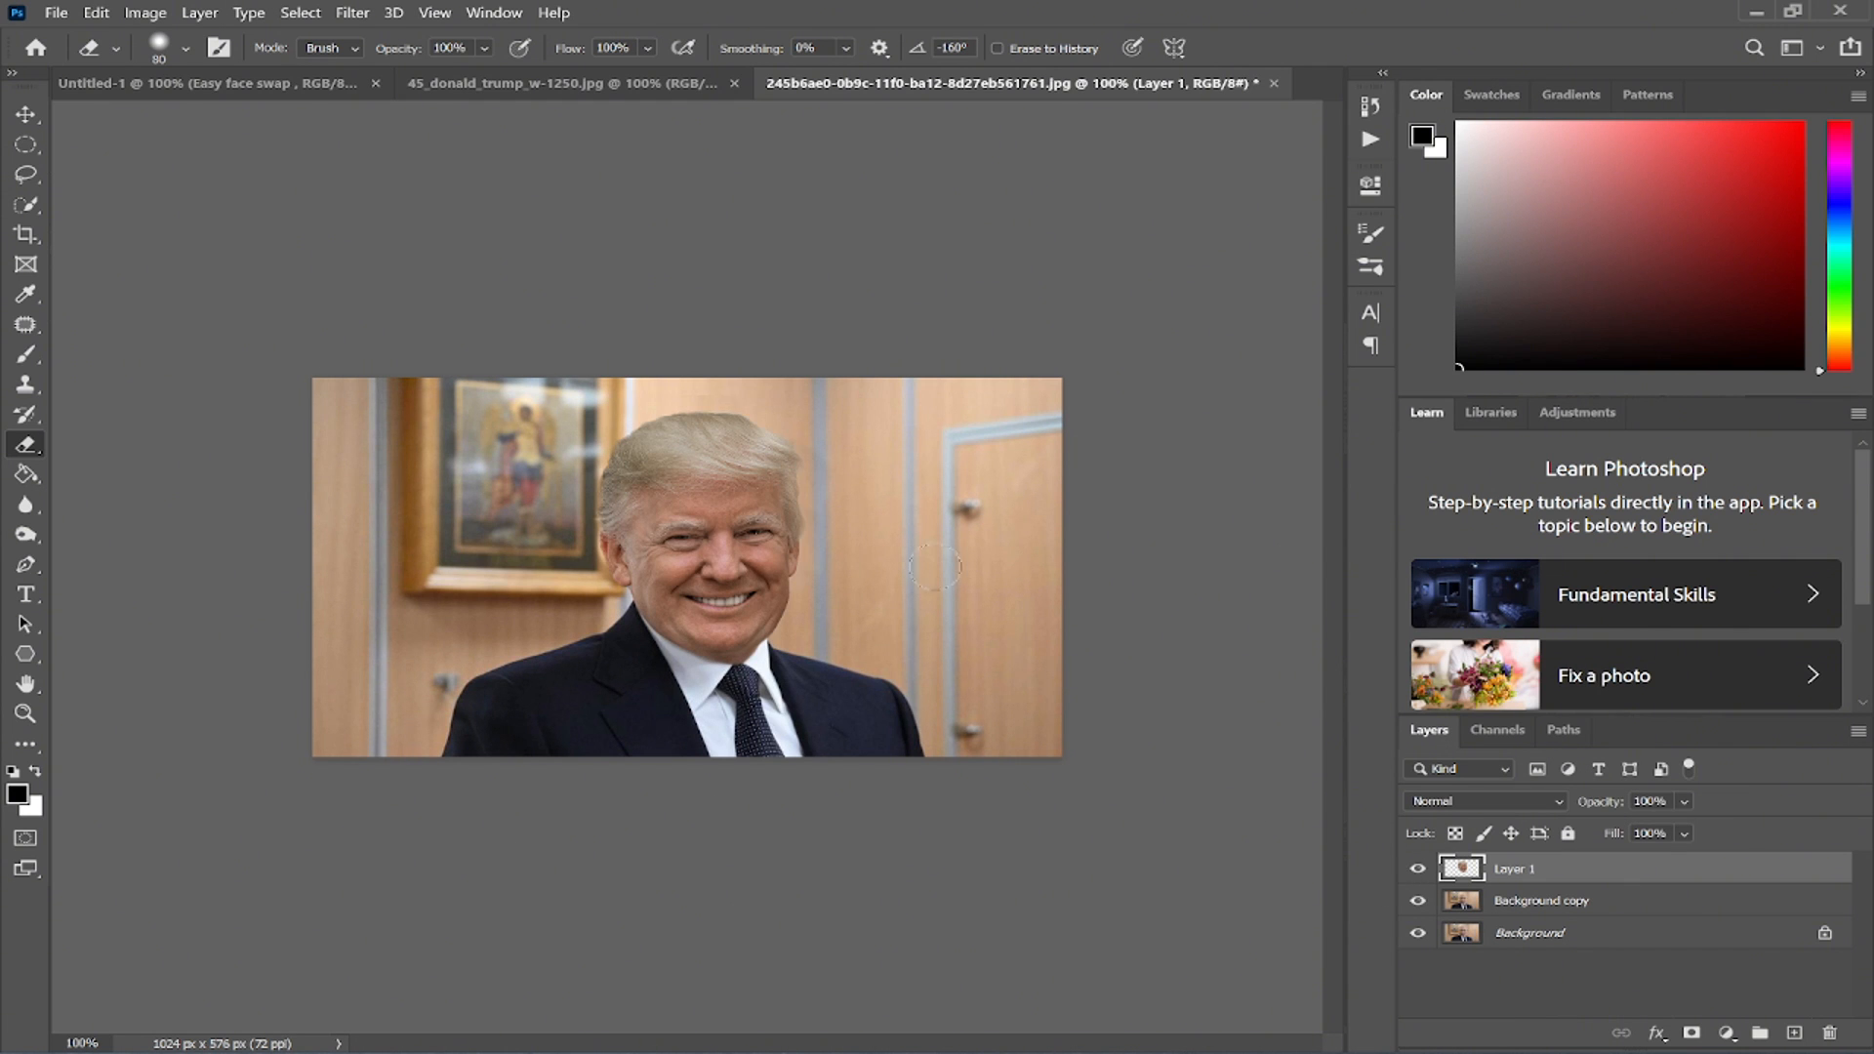
pyautogui.scroll(2, 762, 487)
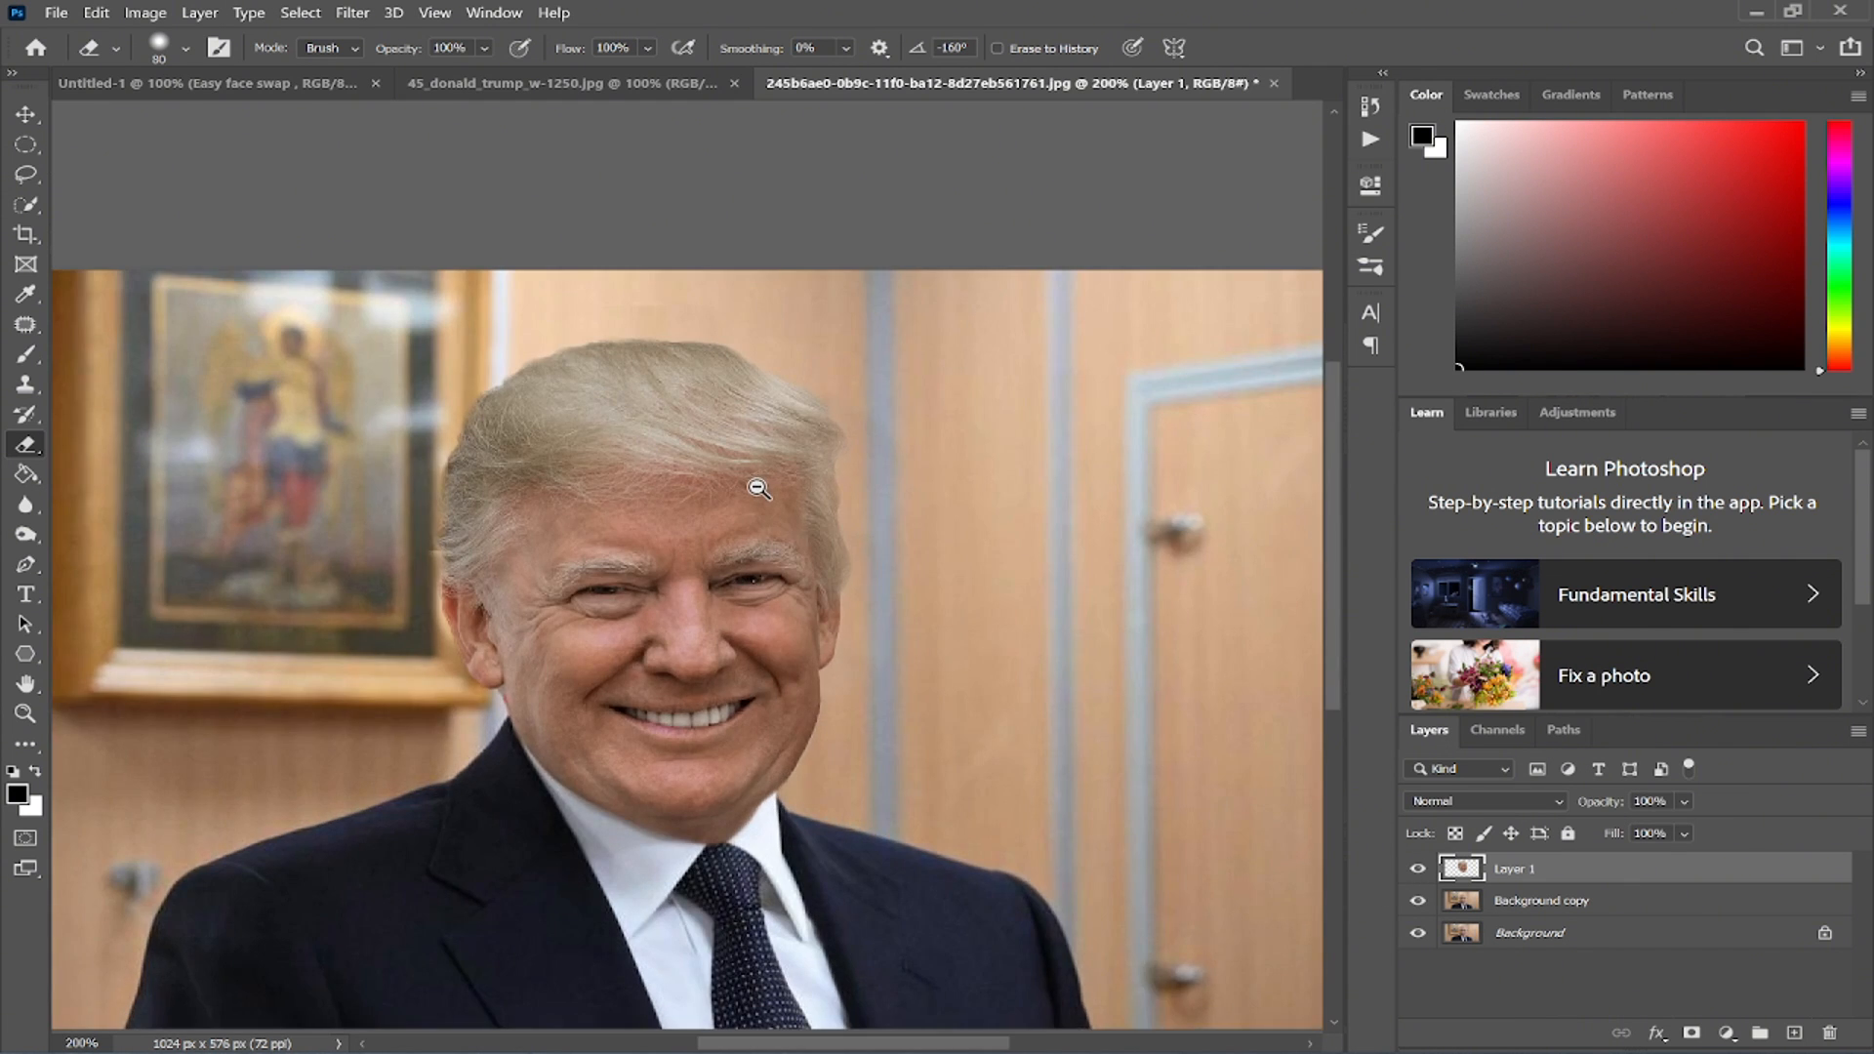
pyautogui.scroll(-2, 762, 486)
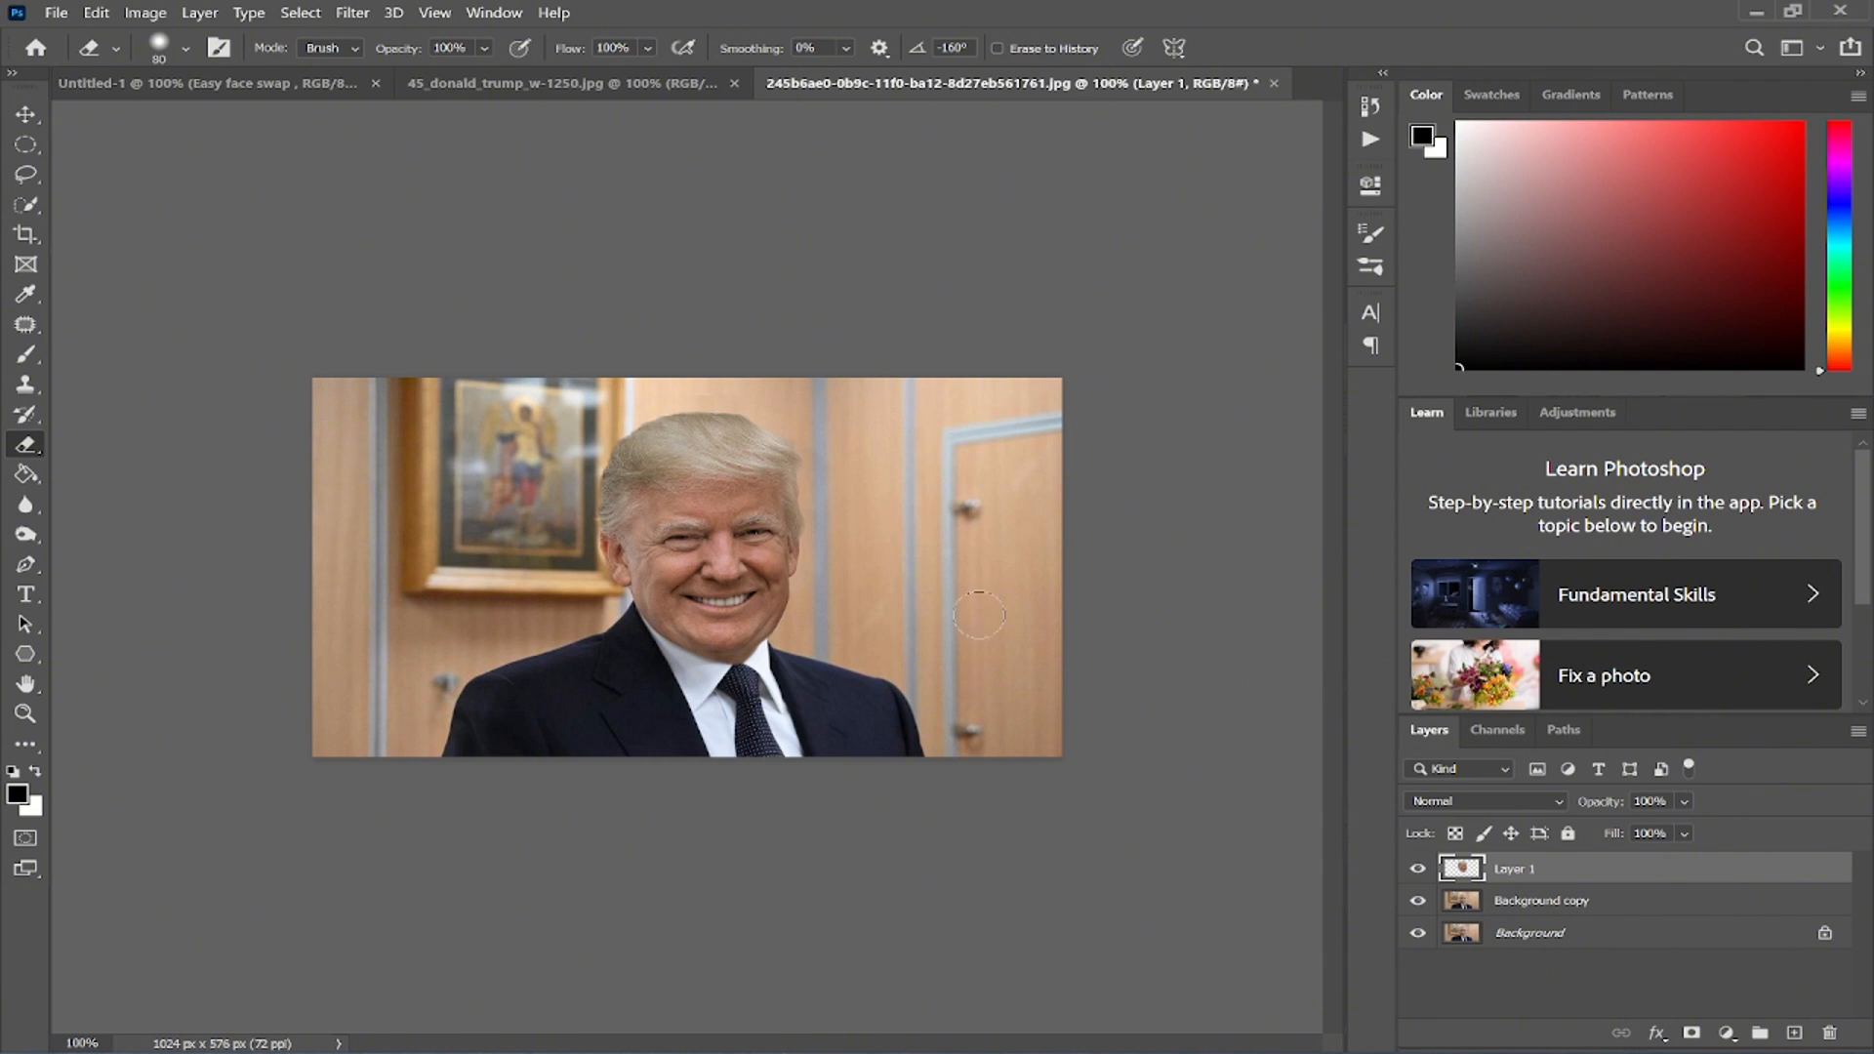